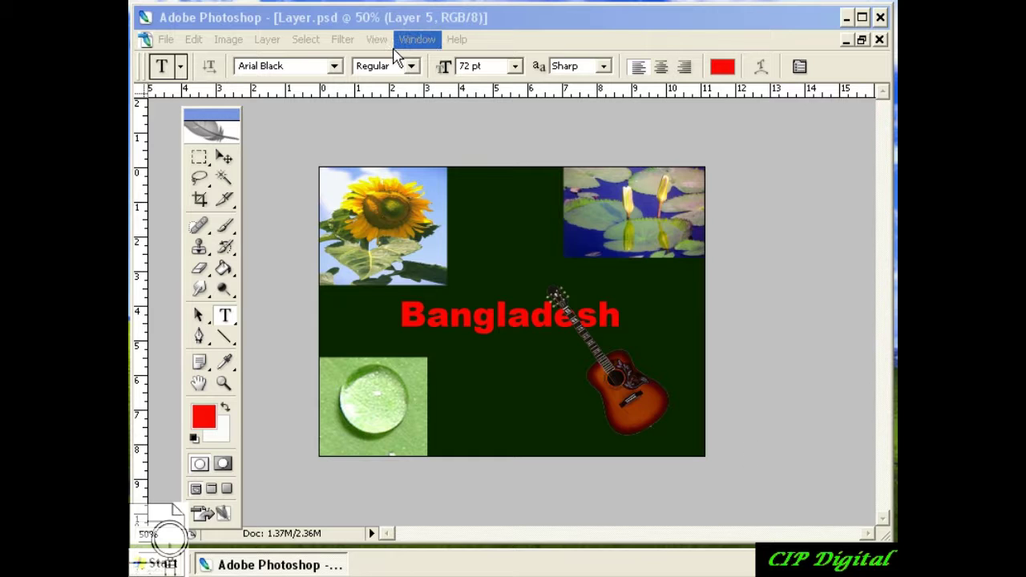
- Show the Layers panel from the Window menu and park it at the right edge
left_click(416, 39)
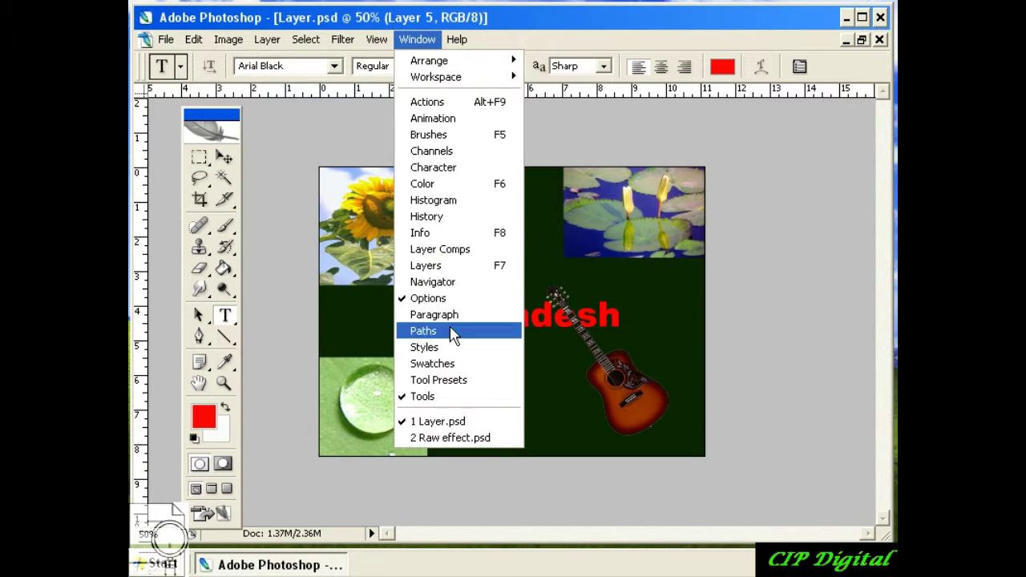
left_click(504, 266)
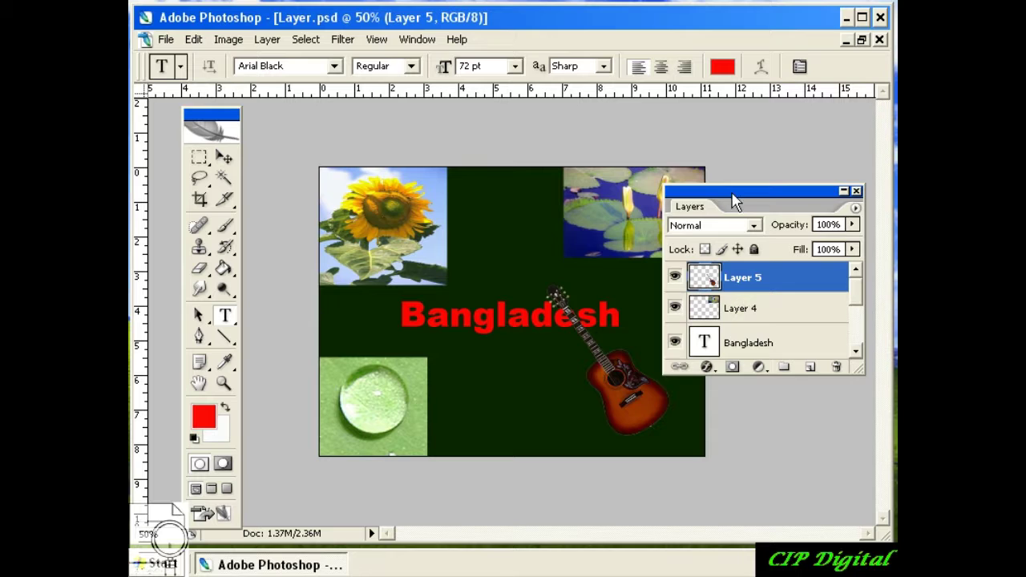
mouse_move(717, 204)
left_mouse_down()
mouse_move(798, 190)
mouse_move(767, 182)
left_mouse_up()
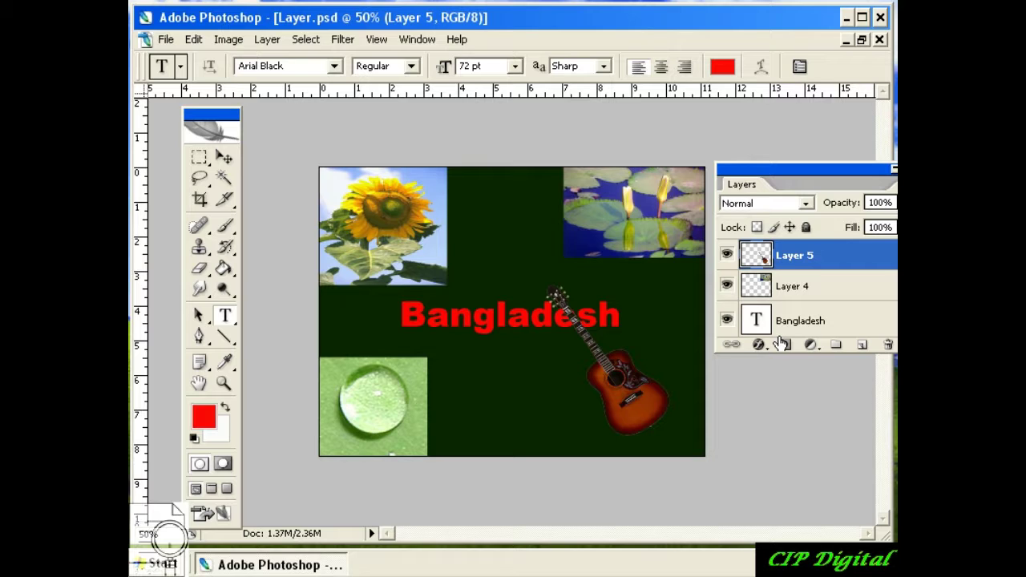
- With the Move tool, make the Bangladesh text layer active and move the Layers palette over the canvas
left_click(223, 160)
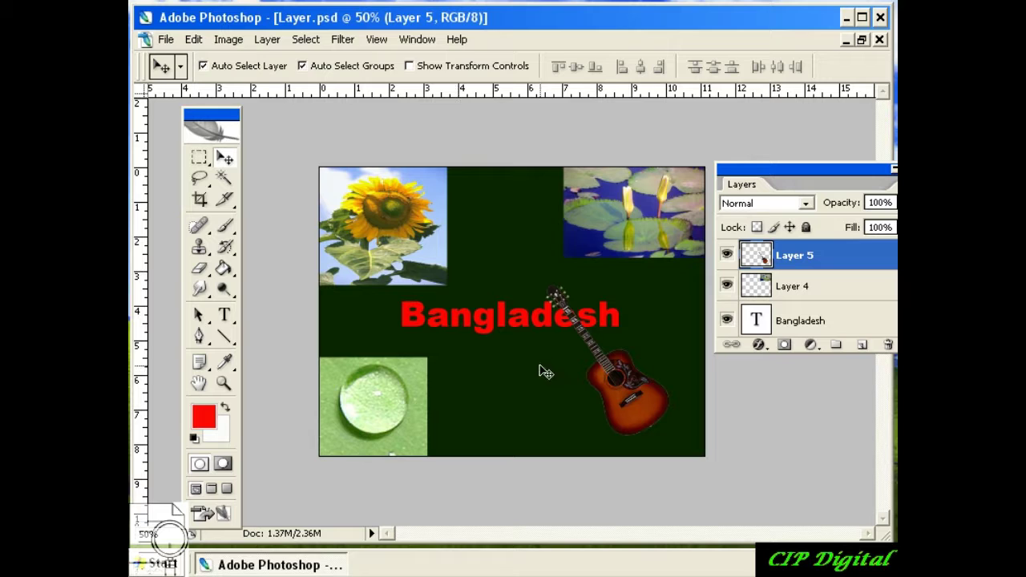
right_click(527, 324)
left_click(546, 331)
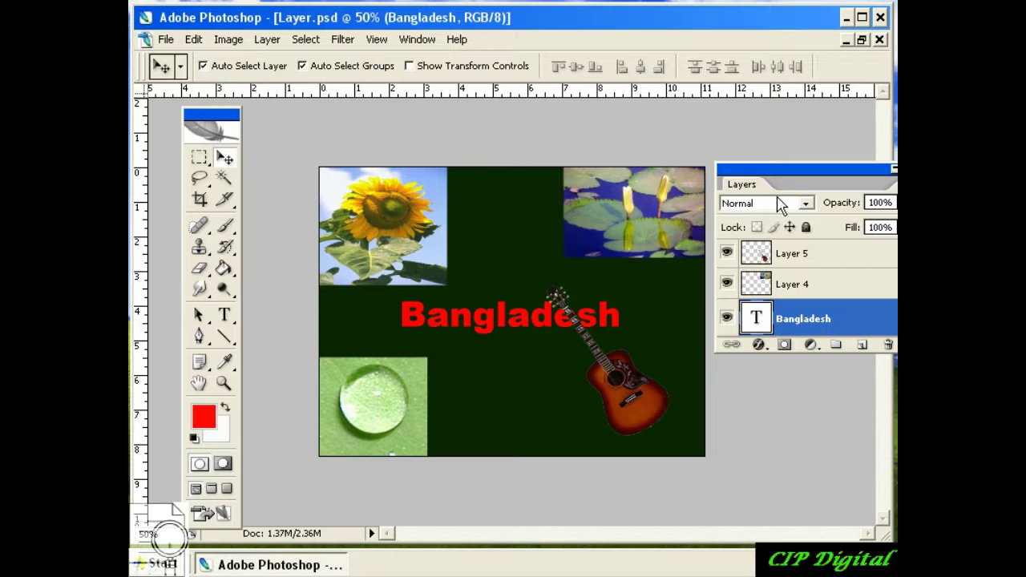
left_click_drag(774, 169, 454, 171)
mouse_move(596, 275)
left_mouse_down()
mouse_move(598, 313)
mouse_move(596, 267)
left_mouse_up()
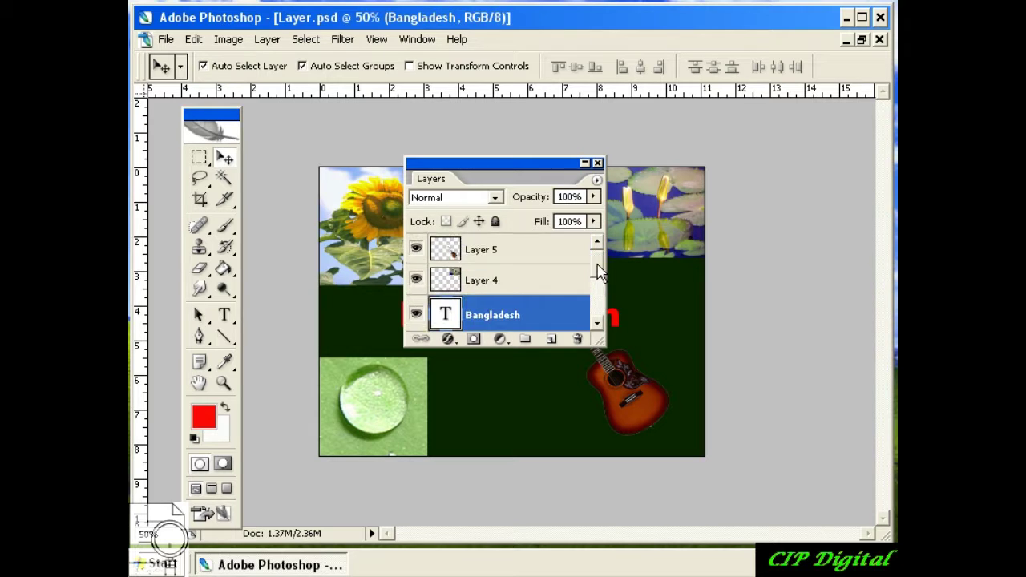
- Select Layer 5, Layer 4, the Bangladesh text layer and Layer 3 in turn
left_click(508, 253)
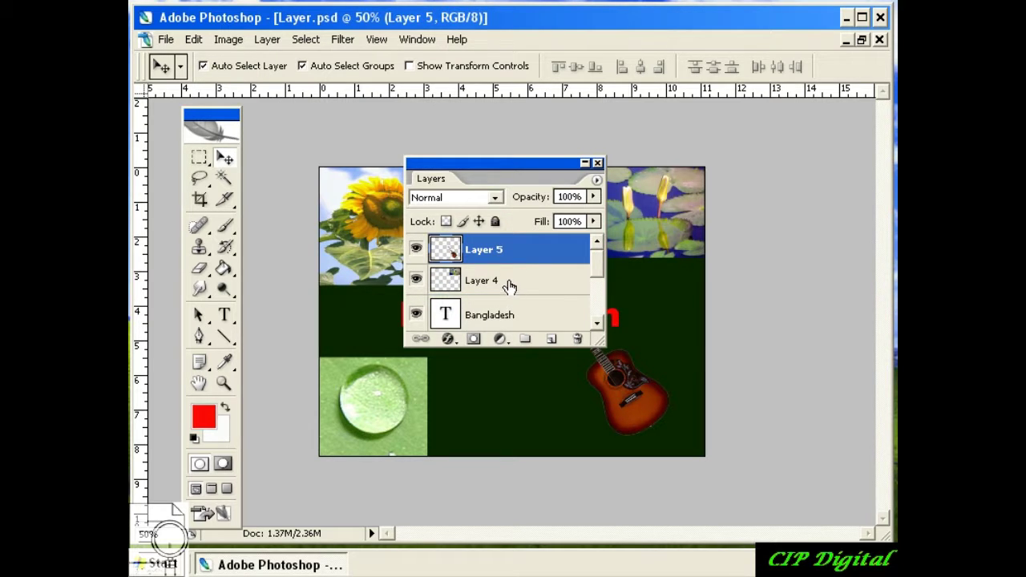
left_click(508, 284)
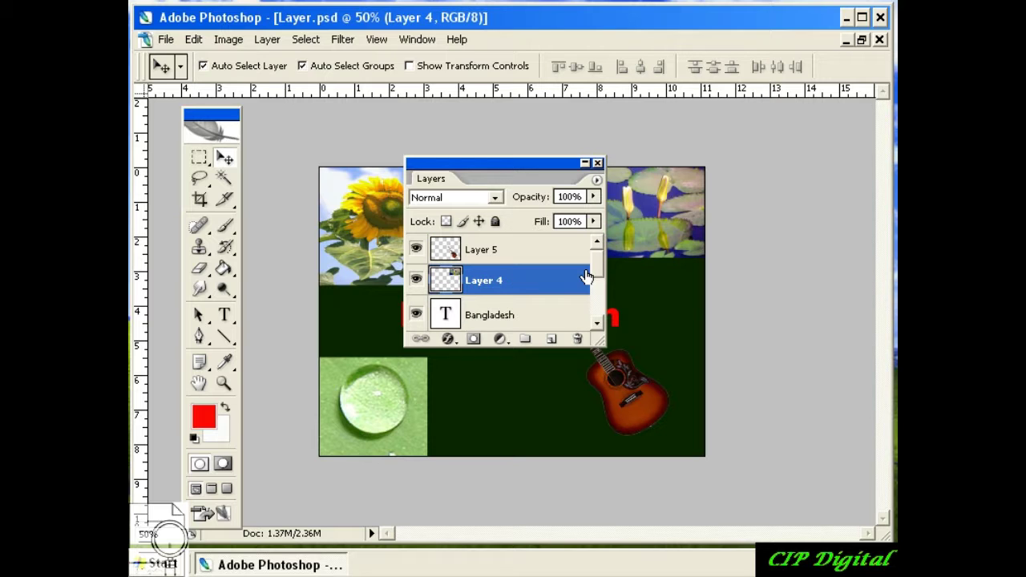
left_click_drag(598, 270, 598, 285)
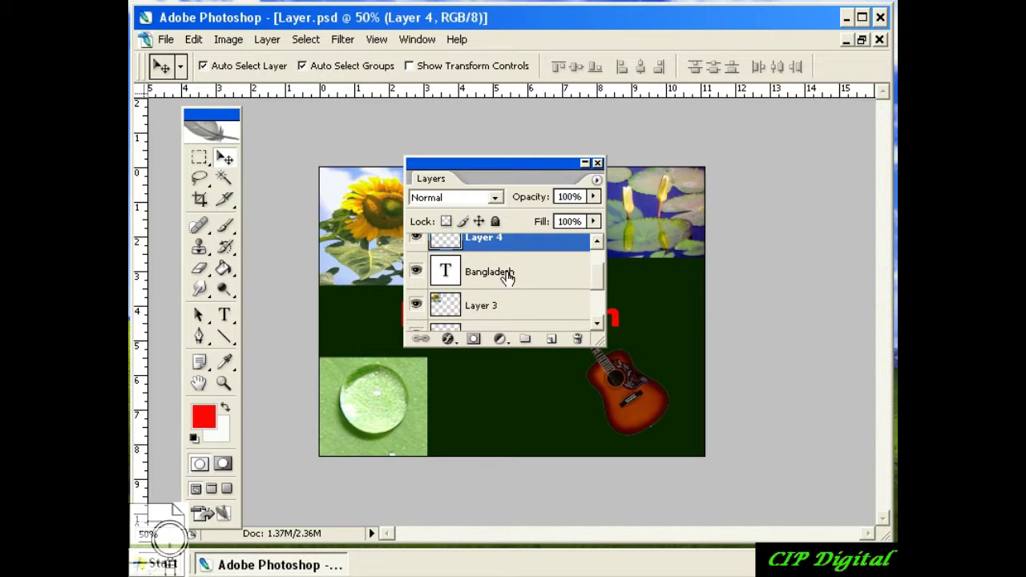
left_click(508, 277)
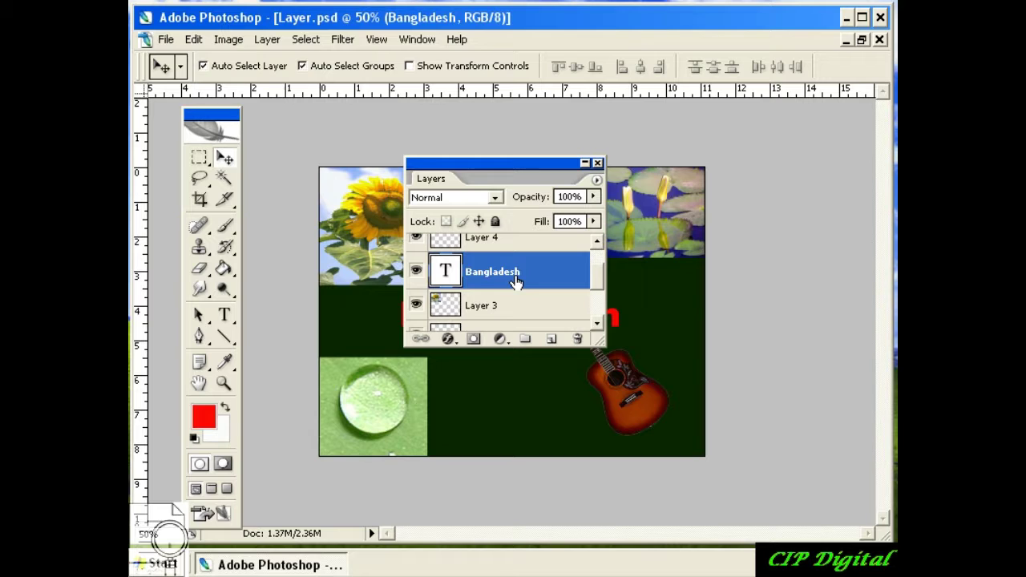
left_click(507, 312)
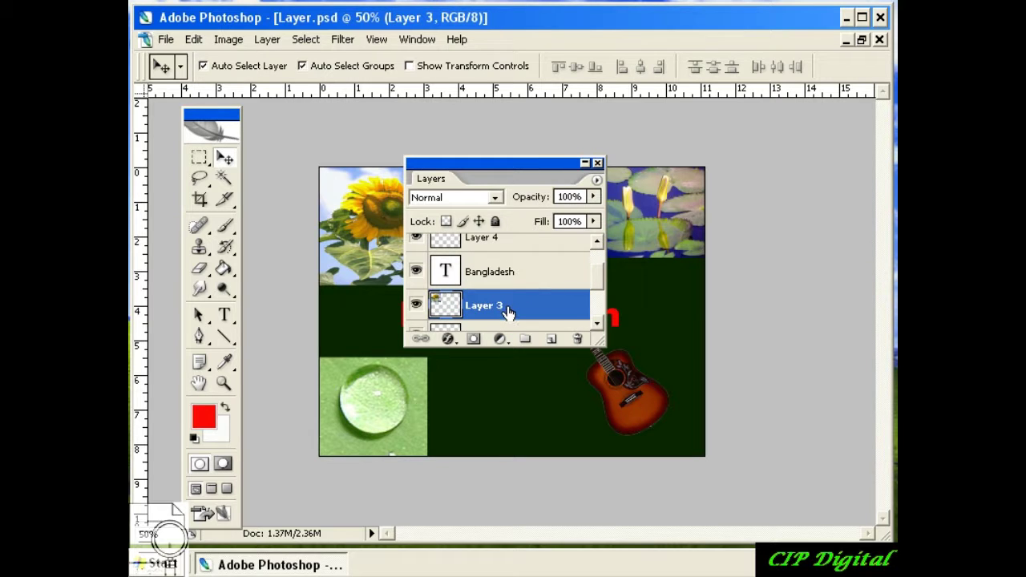
left_click_drag(598, 275, 598, 287)
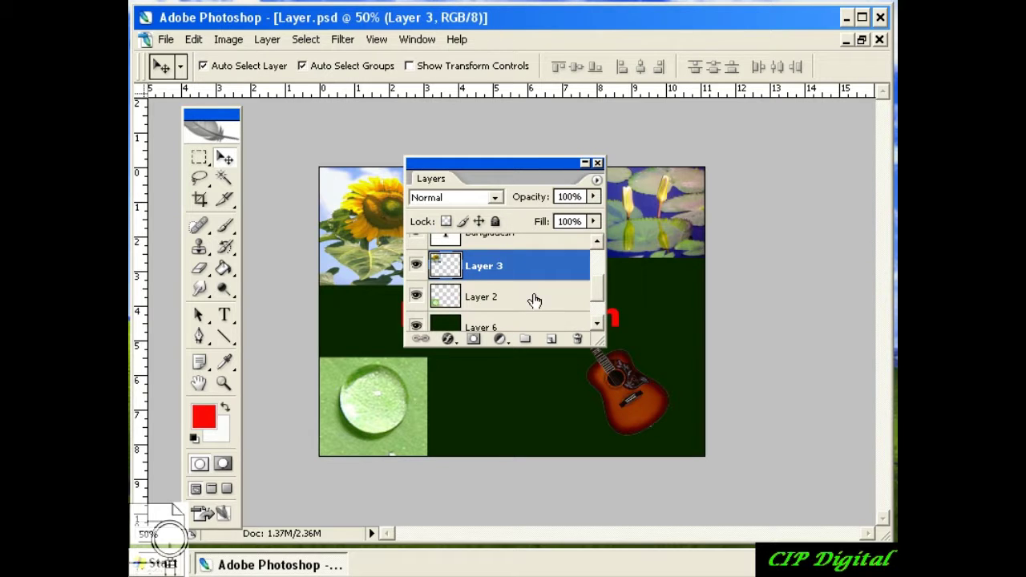
- Select Layer 2, the dark green Layer 6 and the locked Background, then move the palette aside
left_click(506, 304)
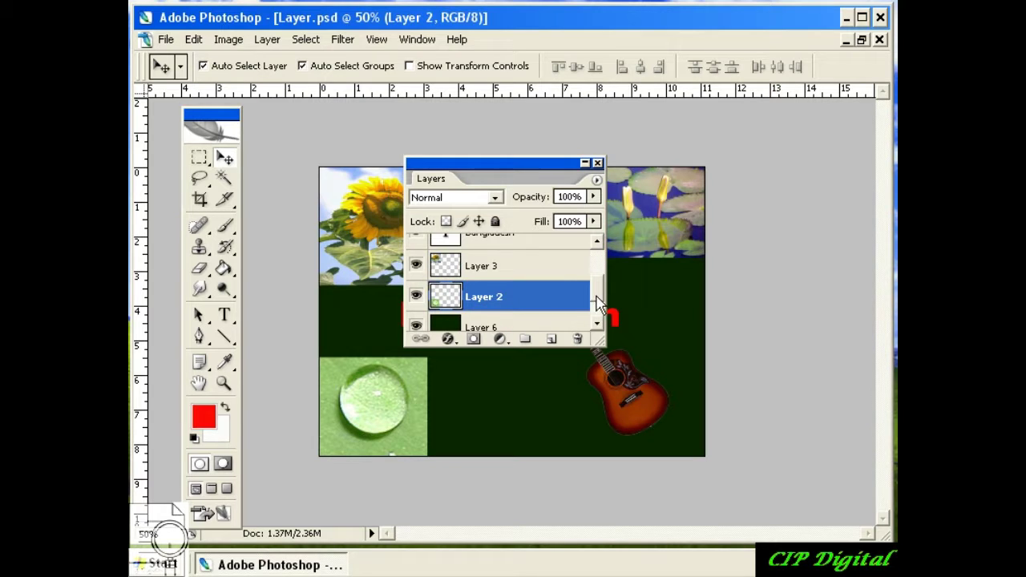
left_click_drag(597, 303, 598, 314)
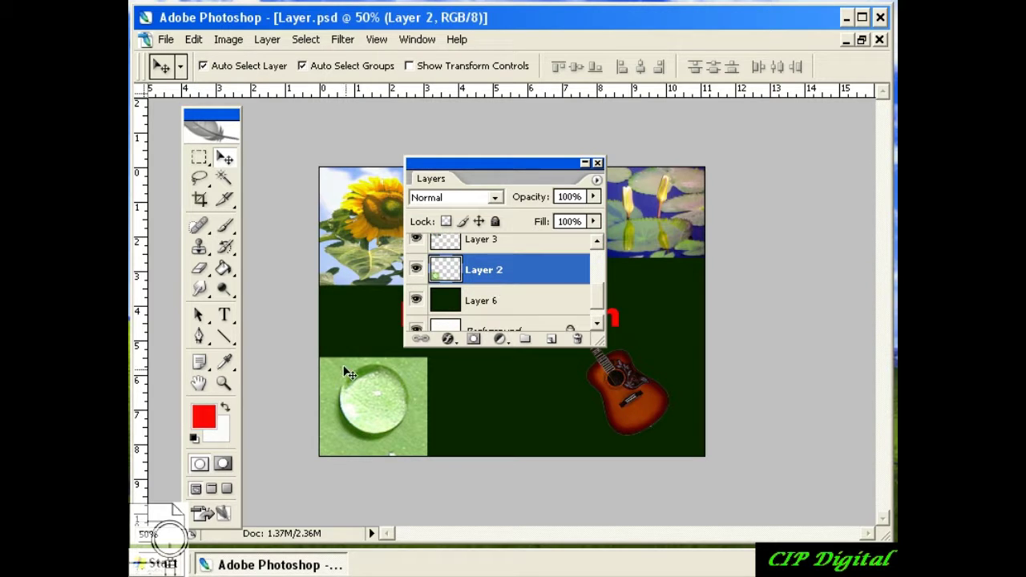
left_click(522, 303)
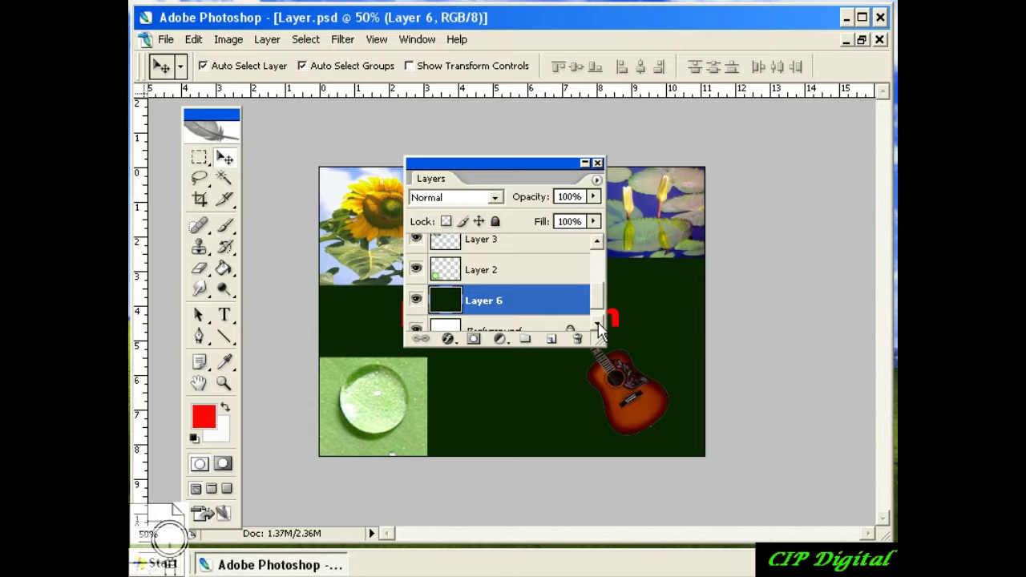
left_click(597, 324)
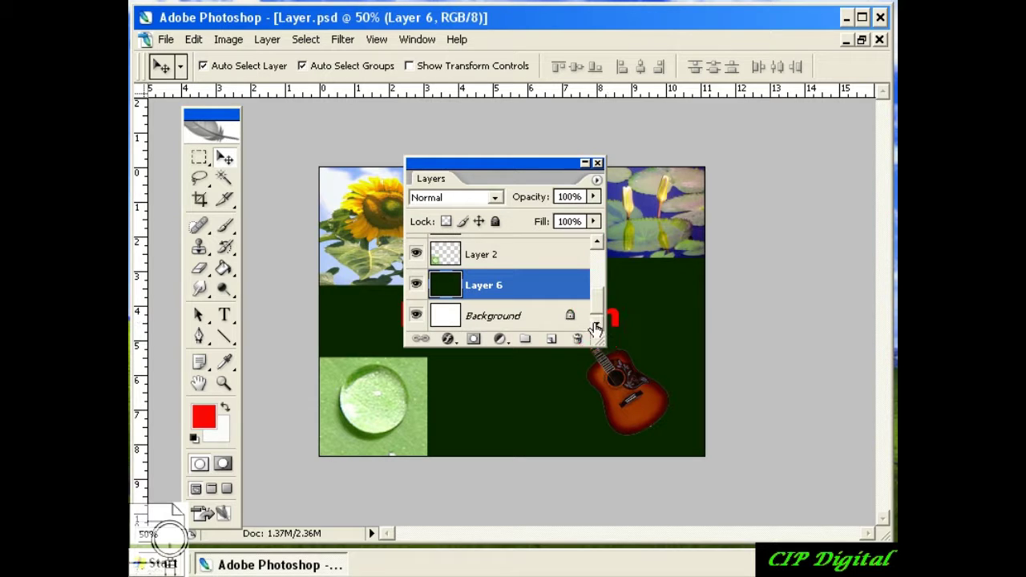
left_click(481, 320)
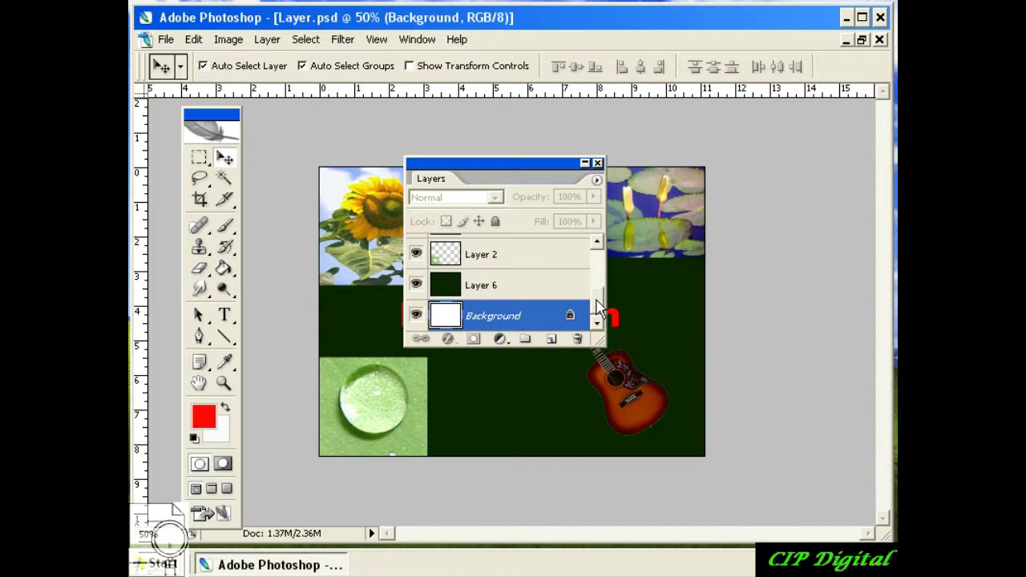
left_click_drag(597, 308, 597, 276)
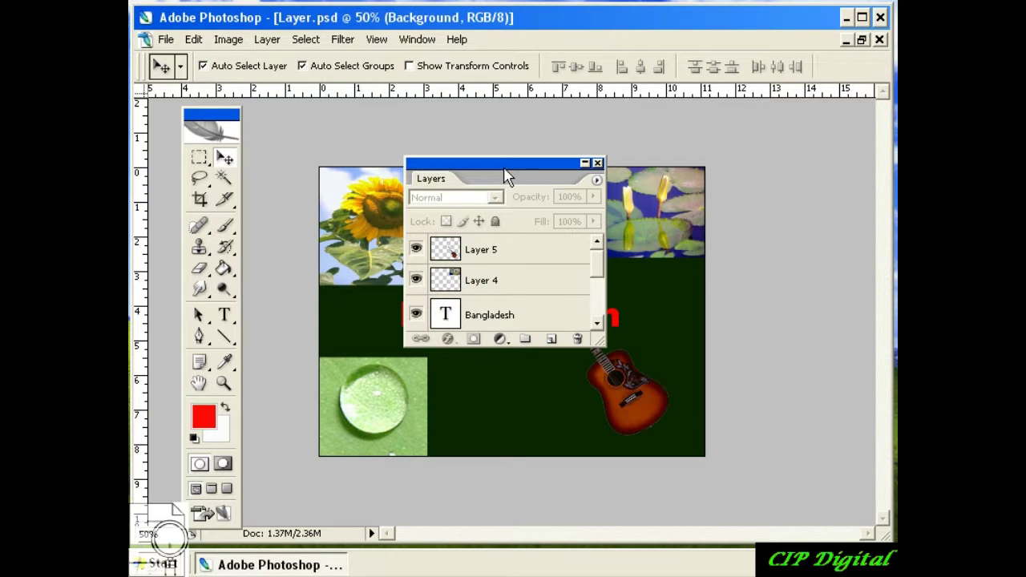
left_click_drag(503, 169, 677, 141)
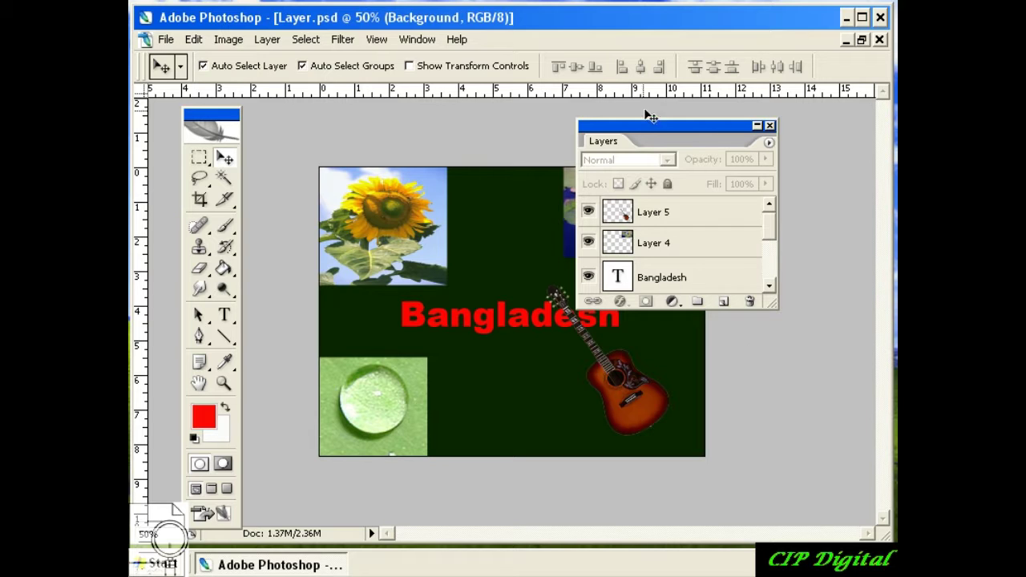
- Move the Layers palette to the top-right to uncover the water-lily photo
left_click_drag(645, 126, 799, 150)
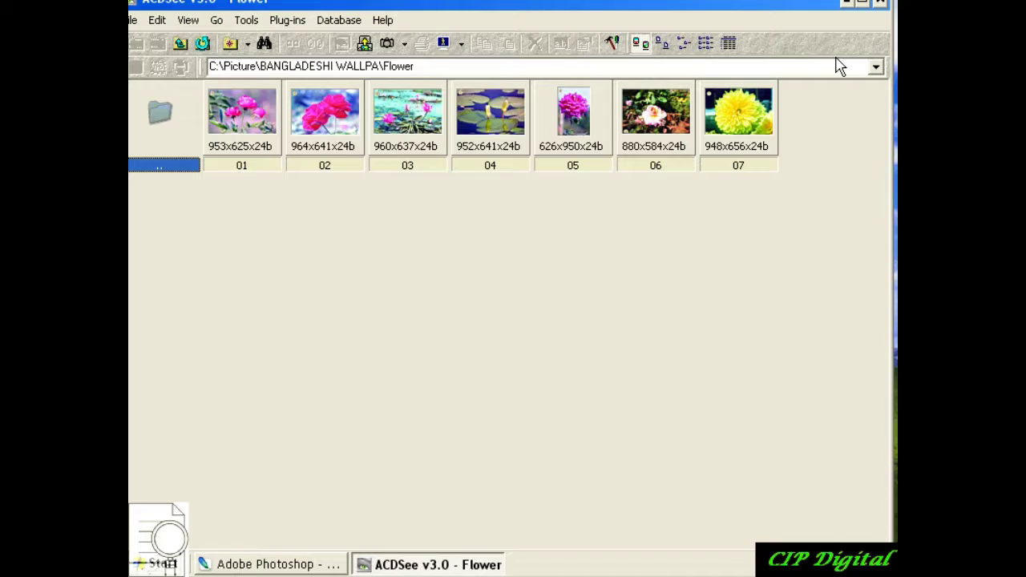
- Copy water-lily image 04 in ACDSee and bring the Photoshop collage back to the front
left_click(296, 564)
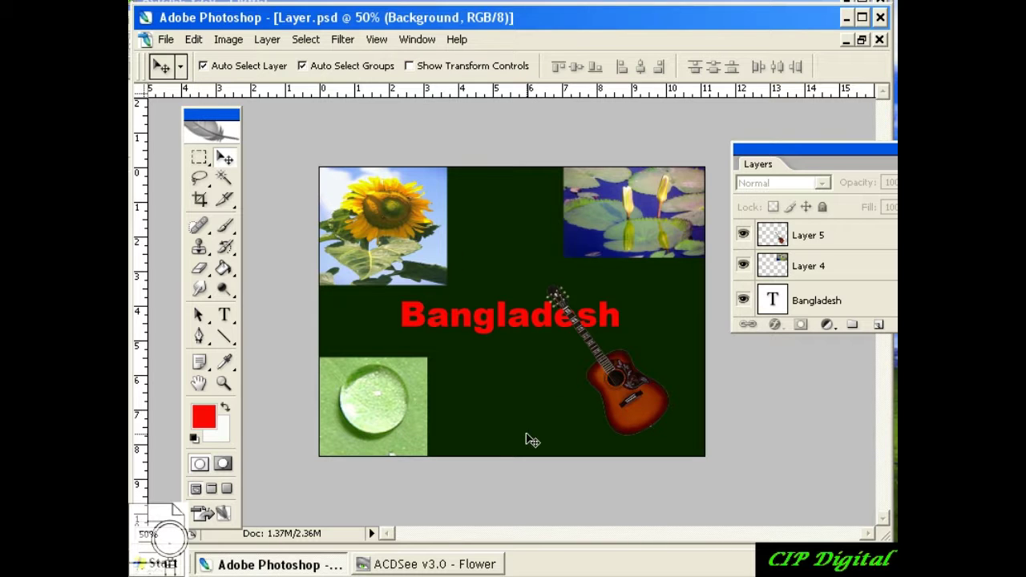
left_click(847, 17)
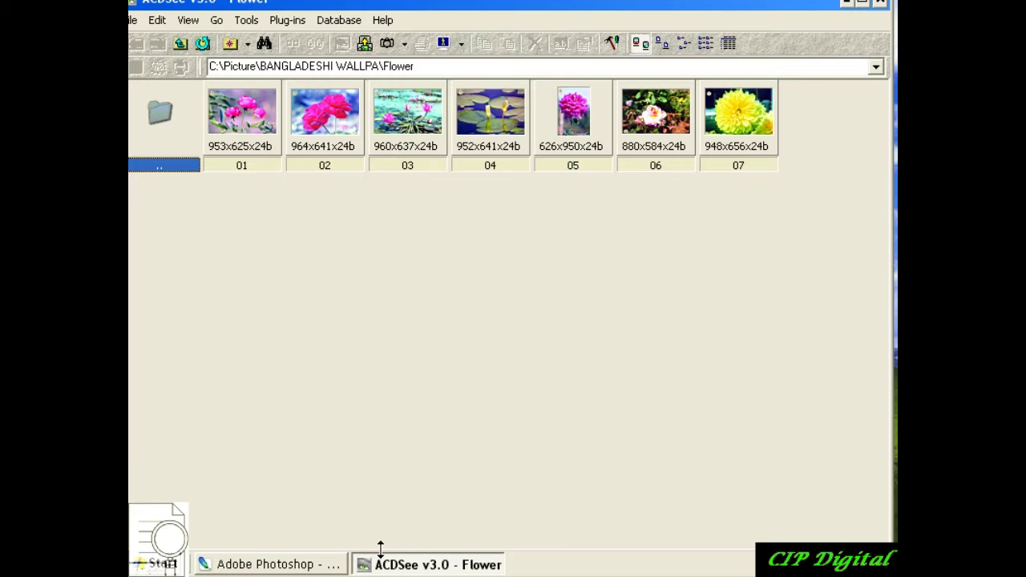
right_click(499, 112)
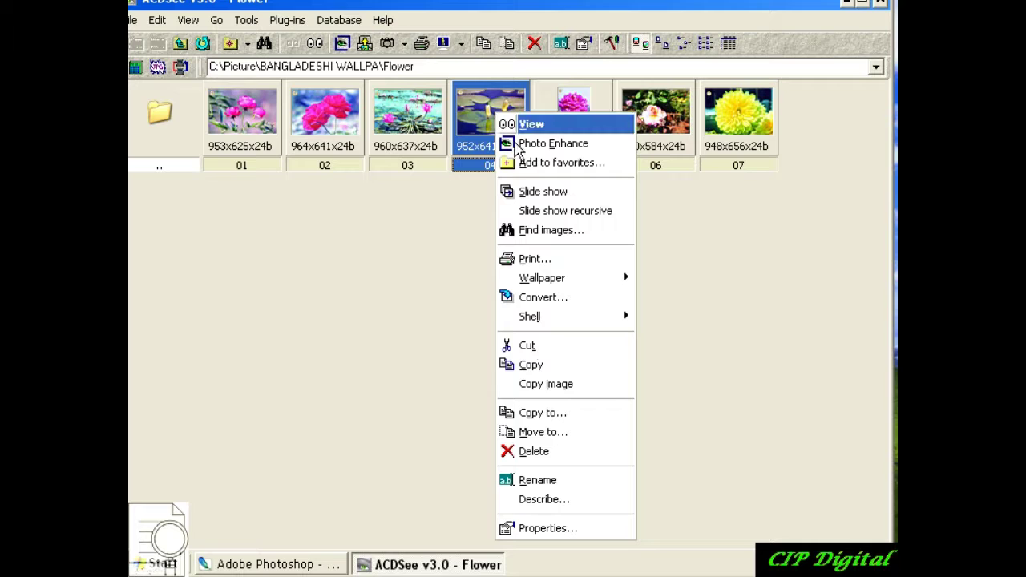
left_click(552, 386)
left_click(847, 4)
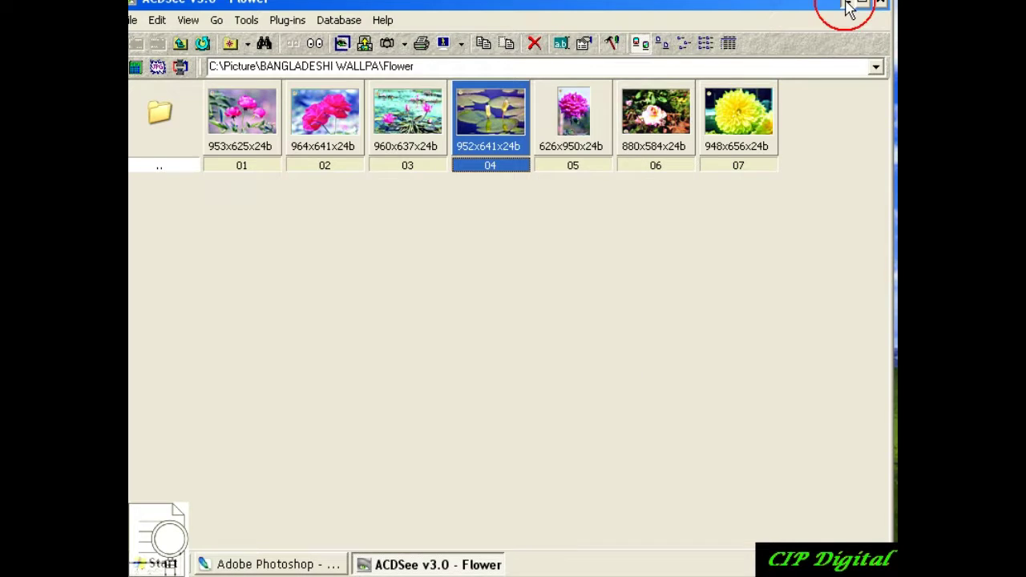
left_click(321, 564)
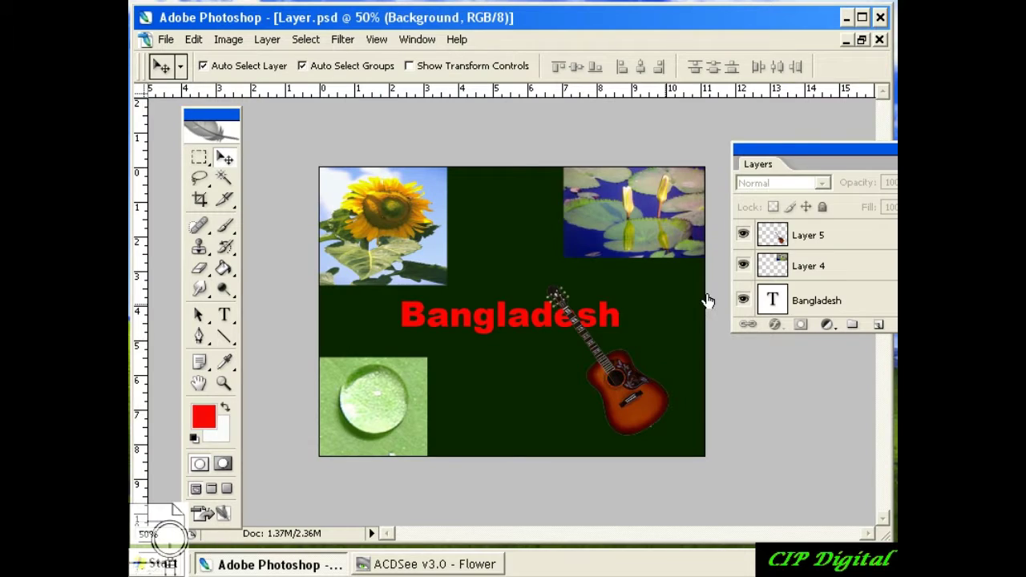
- Nudge the pasted water-lily photo slightly left on the canvas
left_click_drag(784, 158, 598, 166)
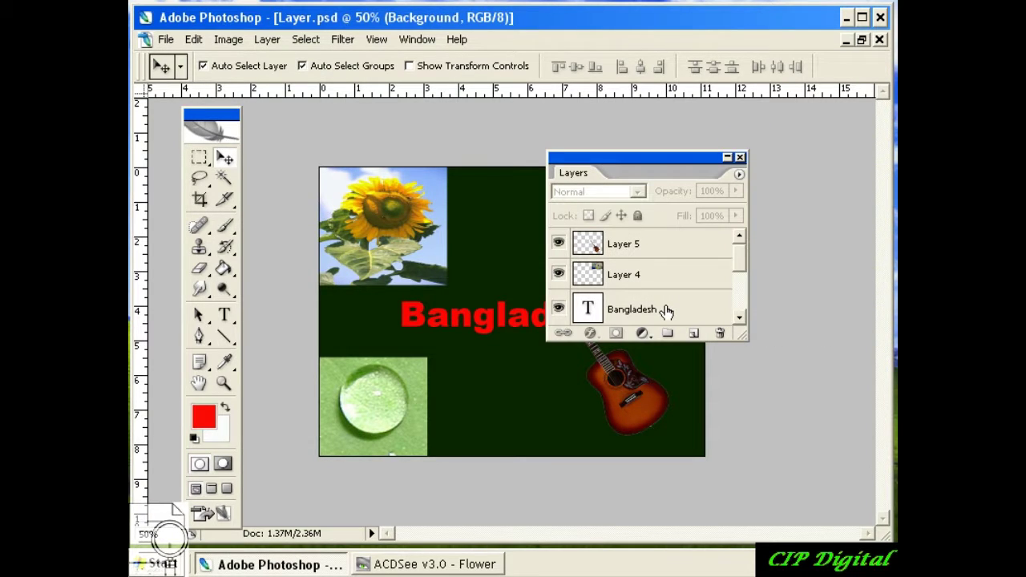
double_click(666, 311)
left_click_drag(618, 166, 767, 202)
left_click(603, 225)
mouse_move(607, 226)
left_mouse_down()
mouse_move(545, 237)
mouse_move(589, 239)
left_mouse_up()
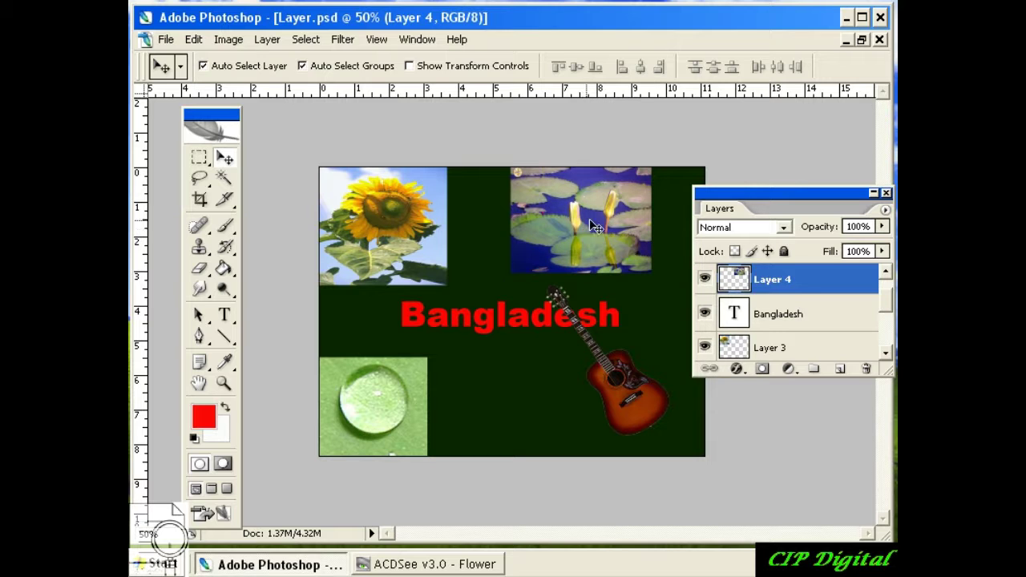
- Select the new water-lily Layer 7 in the Layers list
left_click_drag(822, 197, 669, 189)
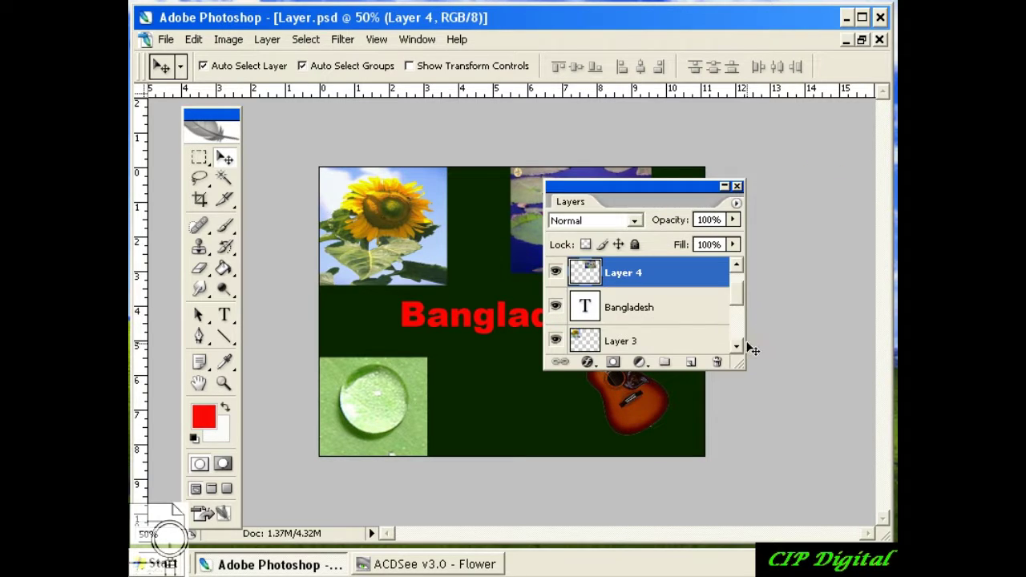
scroll(741, 321, "down", 2)
scroll(741, 315, "down", 1)
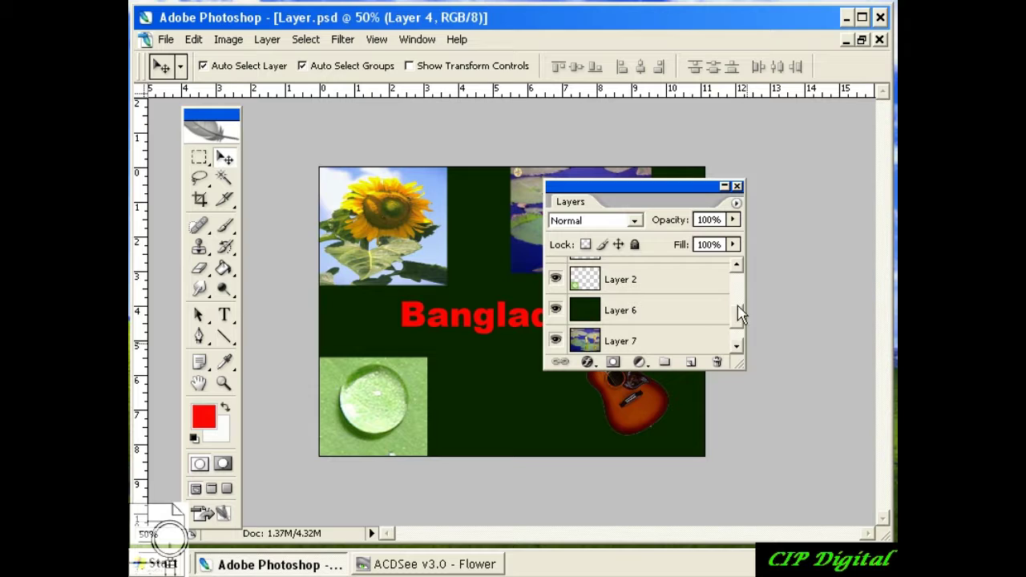
left_click(673, 341)
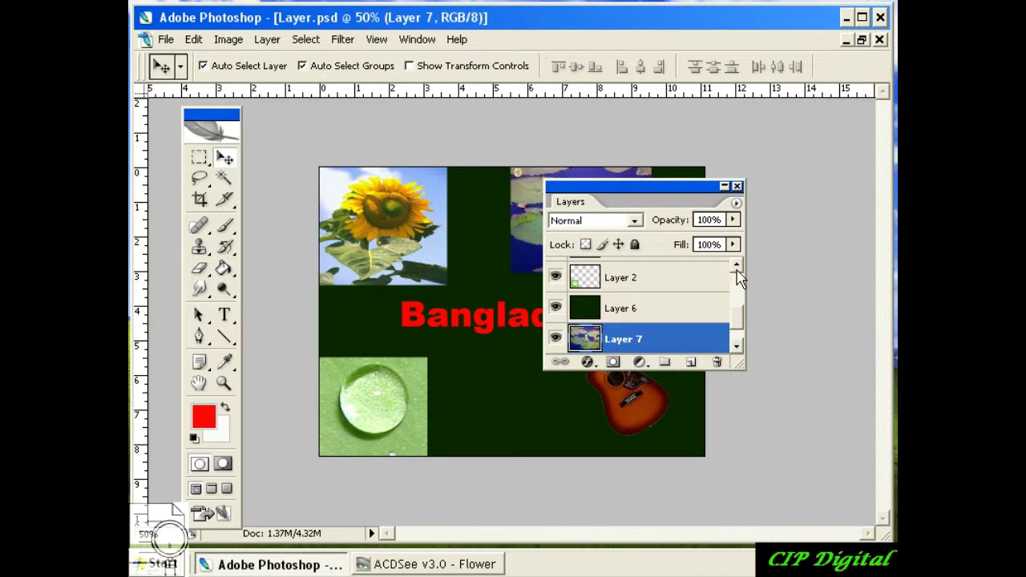
scroll(737, 272, "up", 2)
scroll(737, 272, "up", 2)
scroll(742, 302, "down", 3)
scroll(737, 337, "down", 1)
scroll(737, 329, "down", 1)
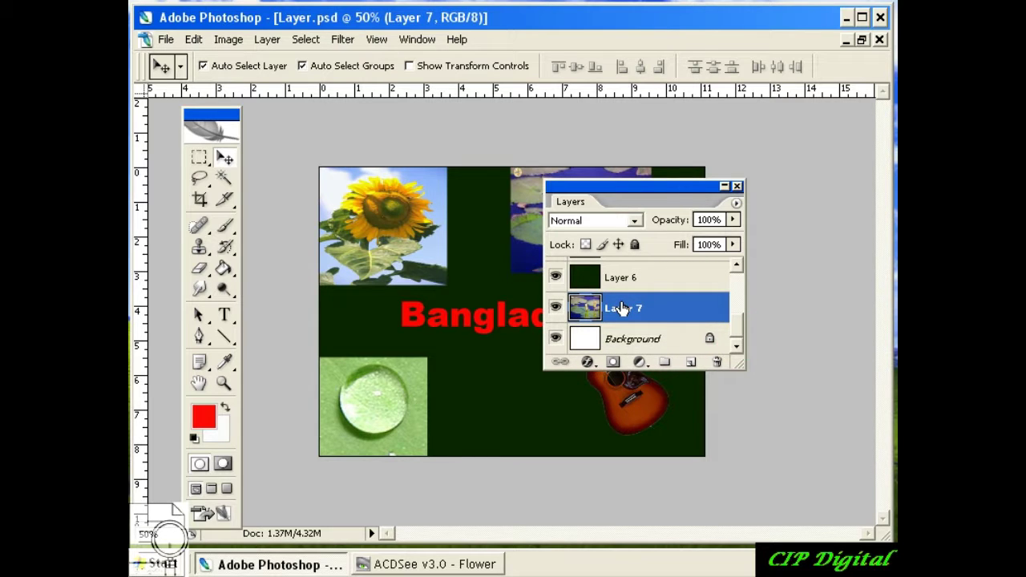
left_click_drag(639, 184, 598, 145)
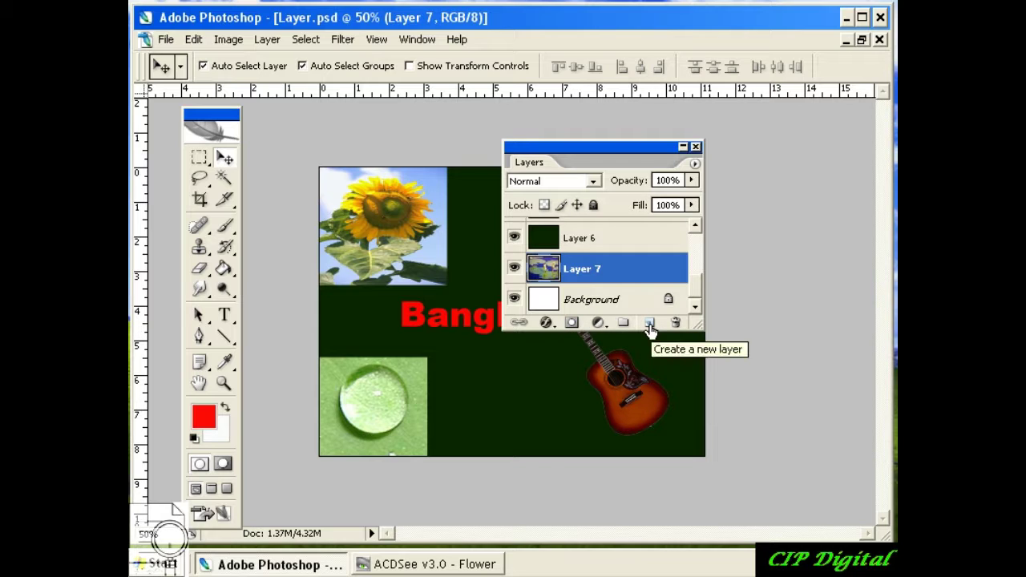
- Add an empty Layer 8 above the lily photo, then switch to the ACDSee browser
left_click(649, 324)
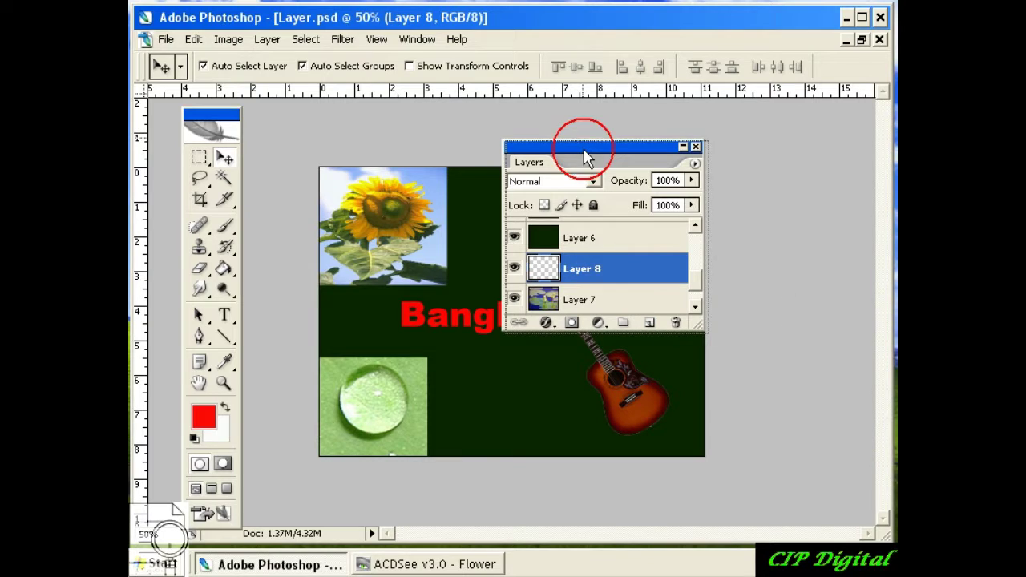
left_click_drag(588, 146, 668, 160)
left_click(847, 17)
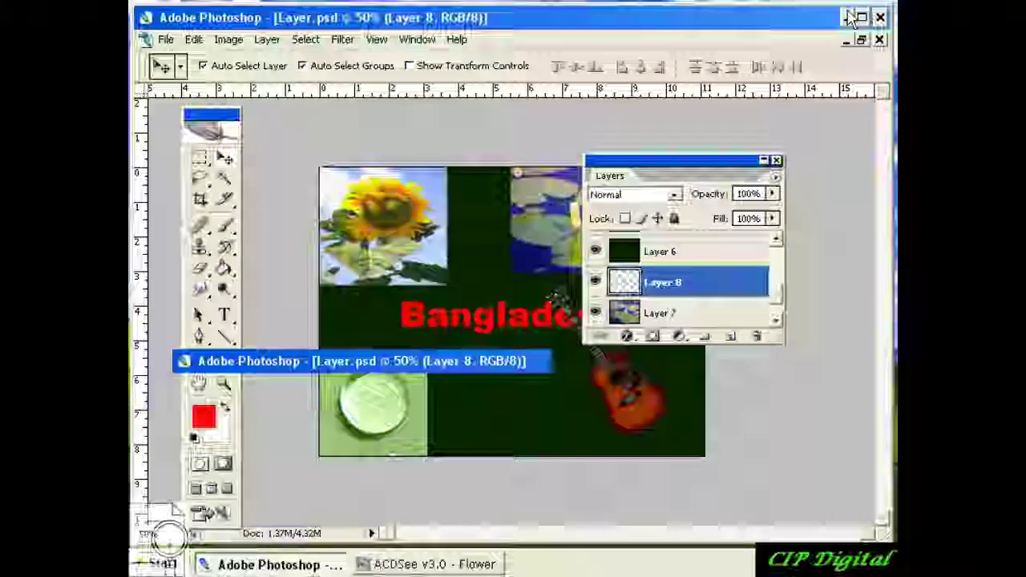
left_click(424, 565)
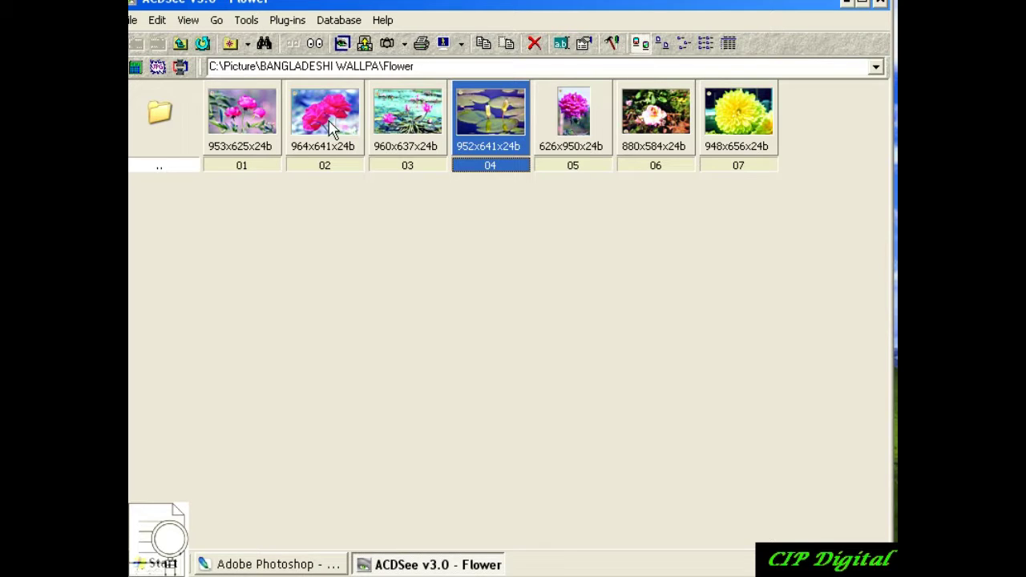
- Copy flower photo 06 in ACDSee and return to the Photoshop collage
right_click(665, 121)
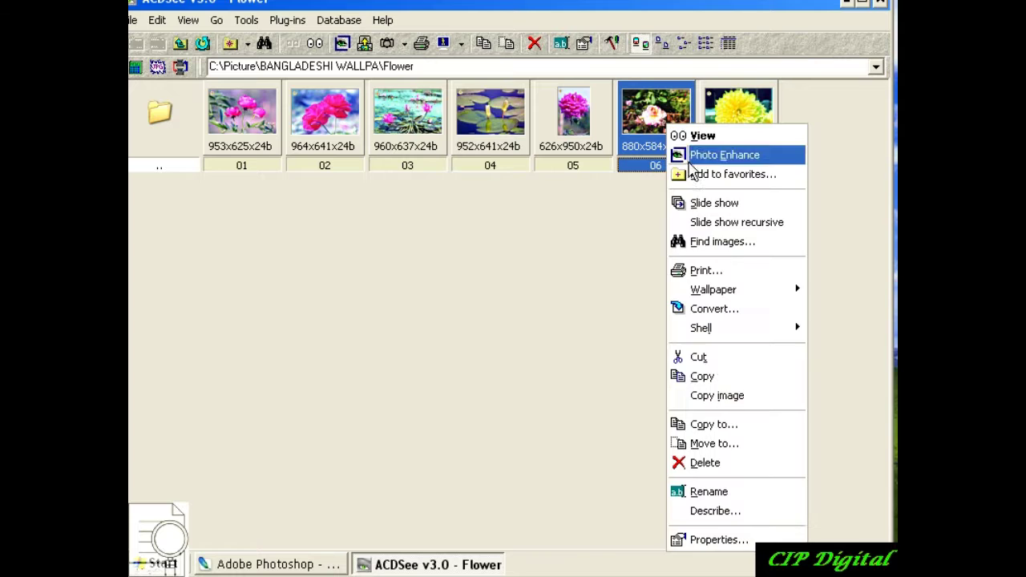
left_click(748, 403)
left_click(848, 3)
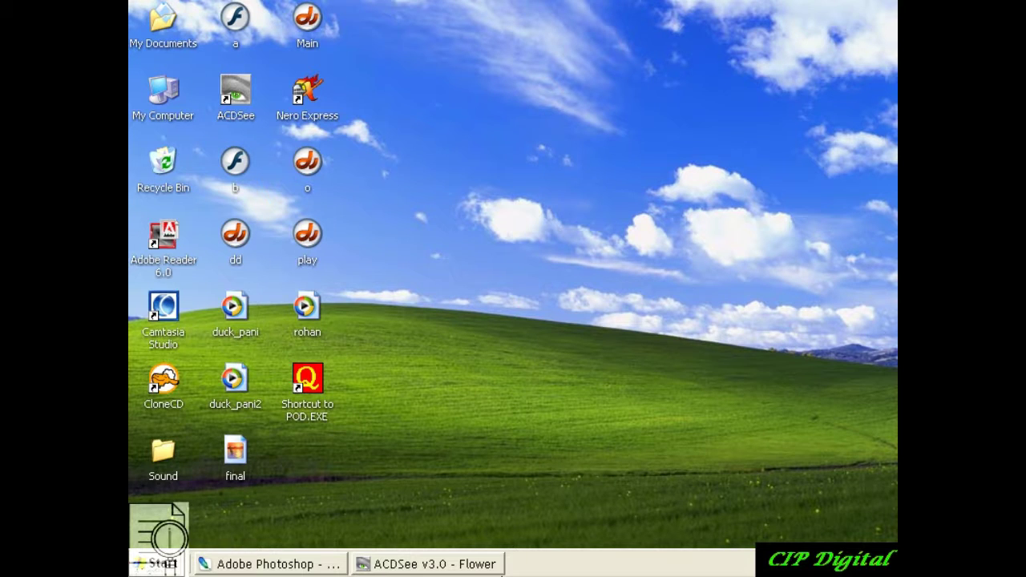
left_click(341, 564)
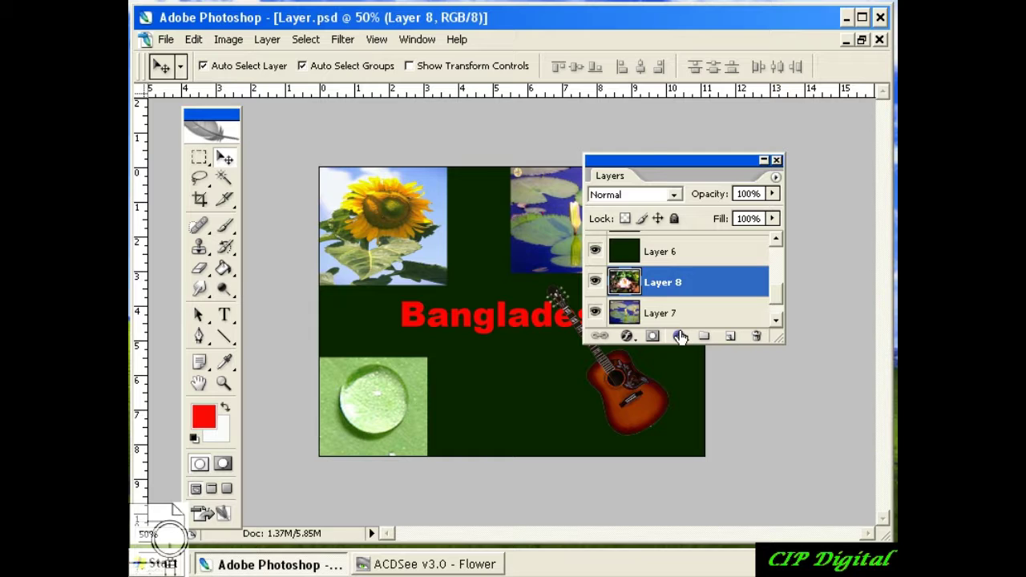
- Switch between the dark green Layer 6 and the pasted Layer 8, then drag Layer 8 upward
left_click_drag(653, 160, 740, 128)
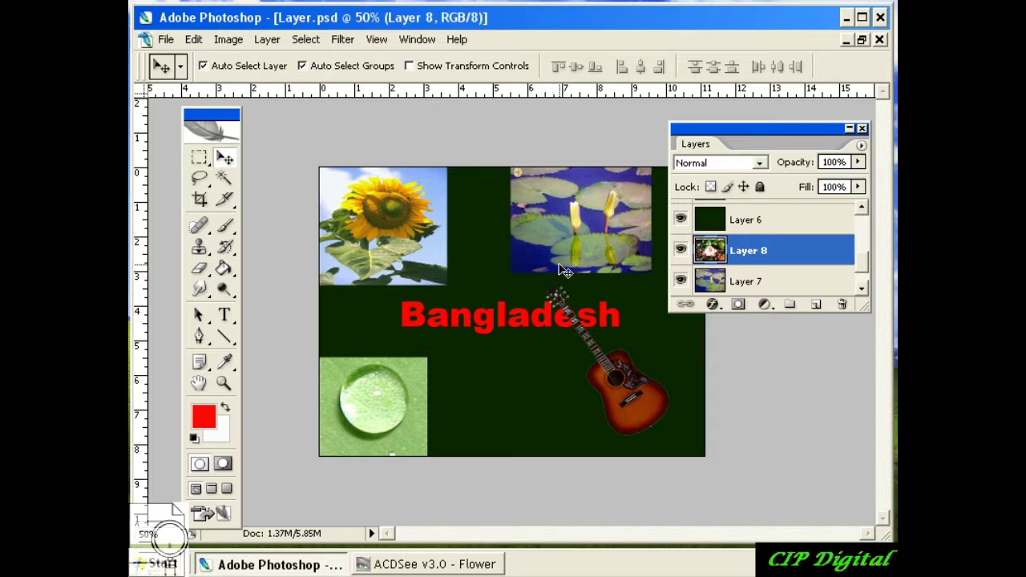
left_click(761, 229)
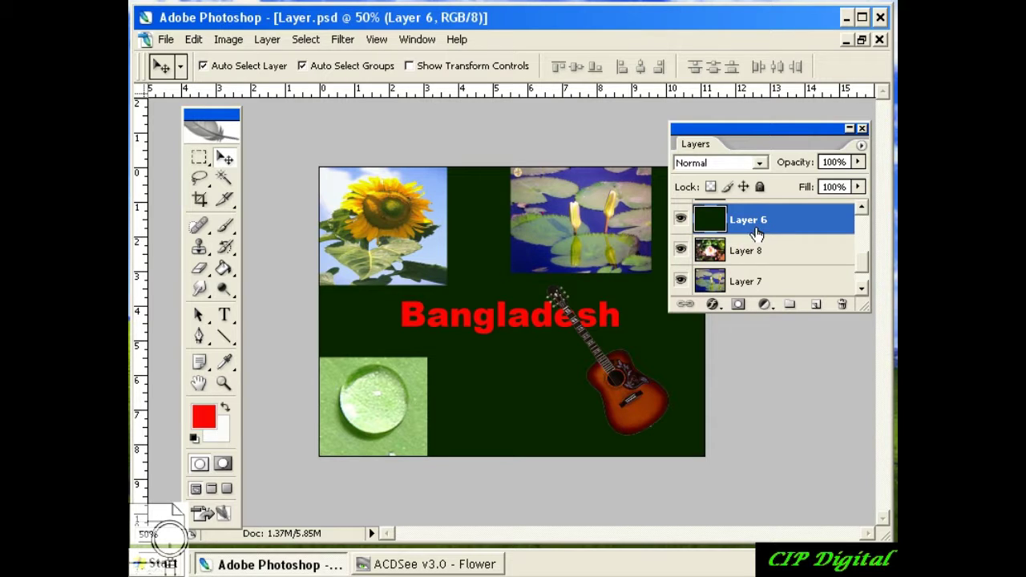
left_click(757, 258)
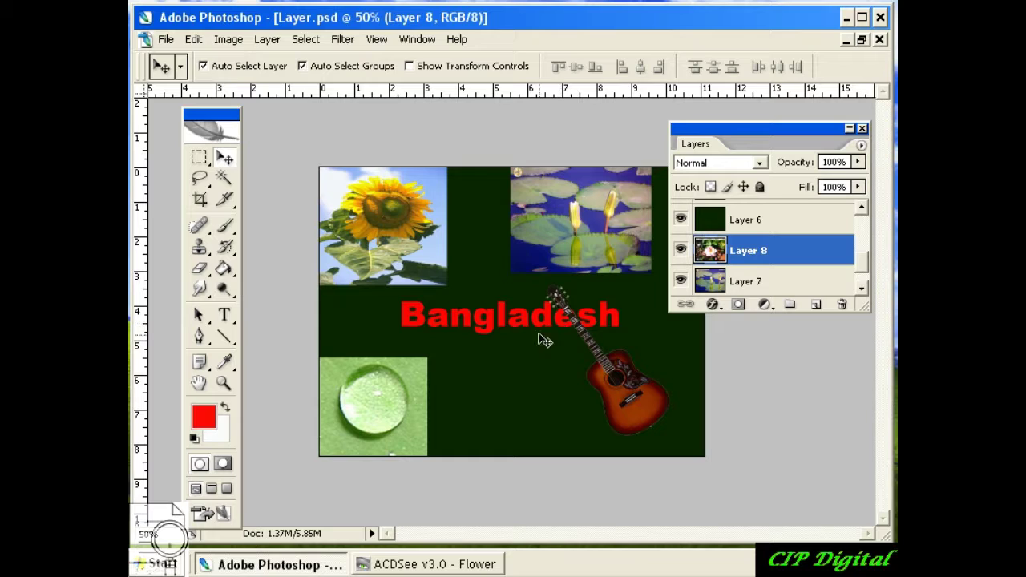
left_click(738, 226)
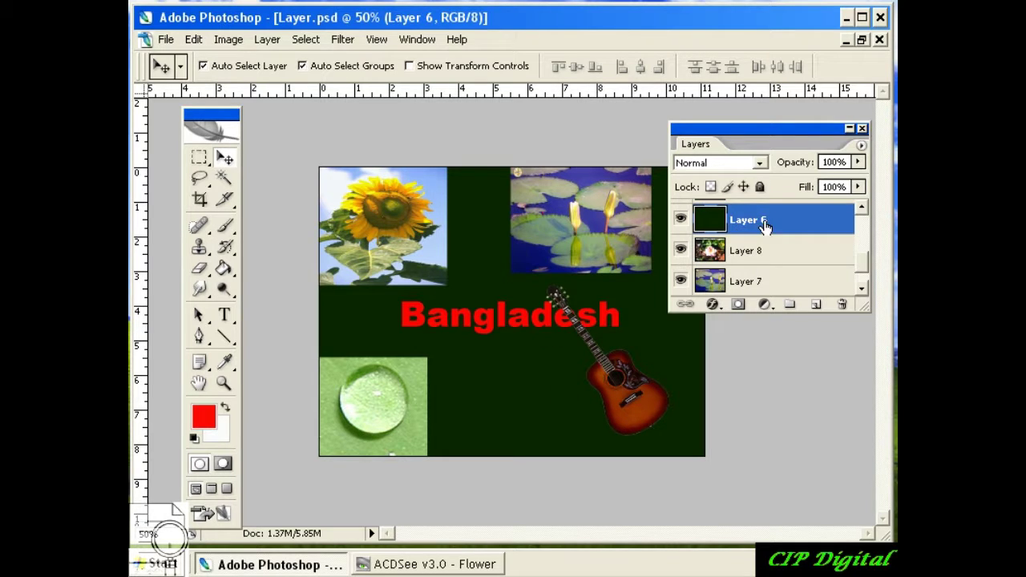
left_click(763, 256)
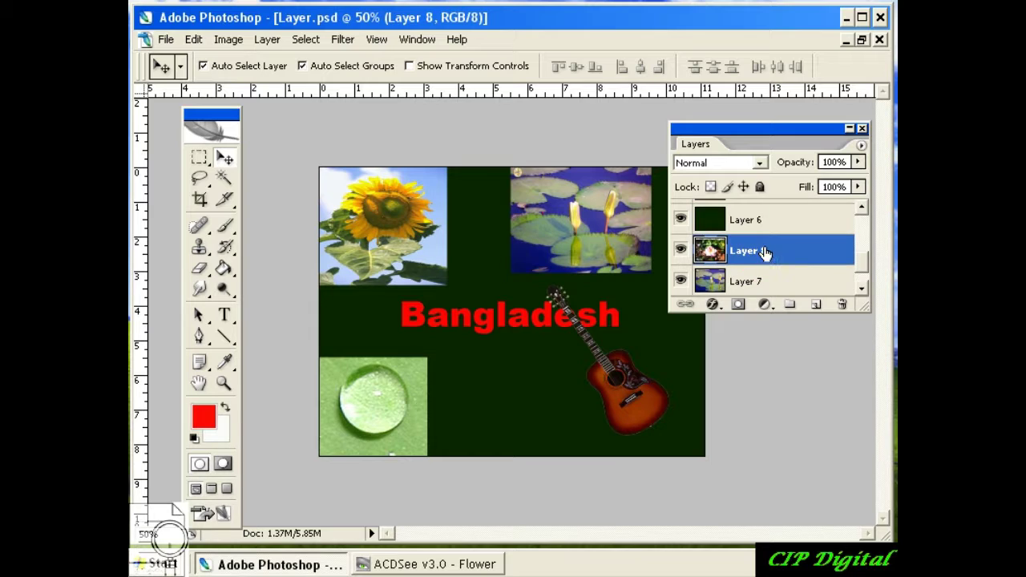
left_click(768, 224)
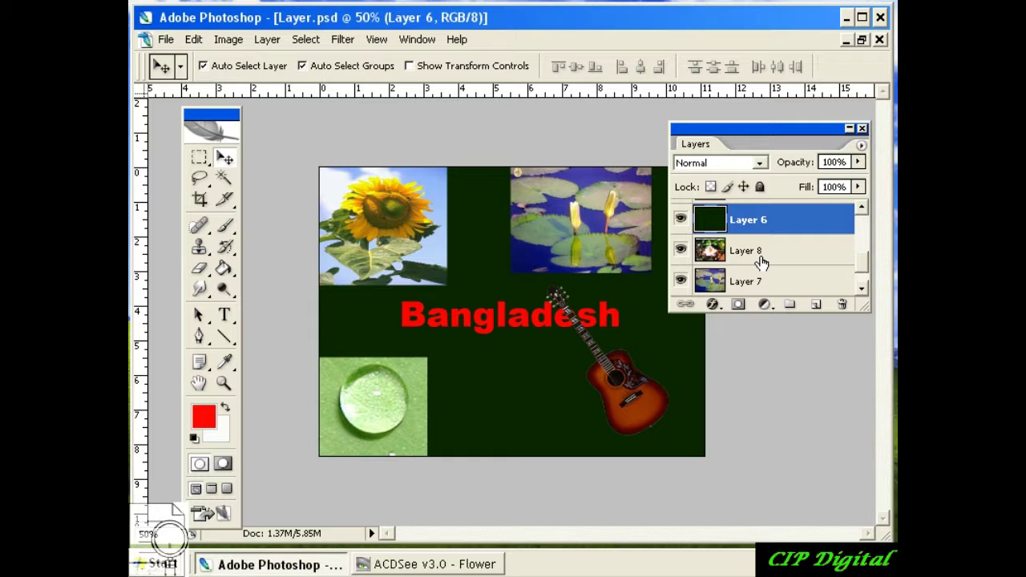
left_click(762, 255)
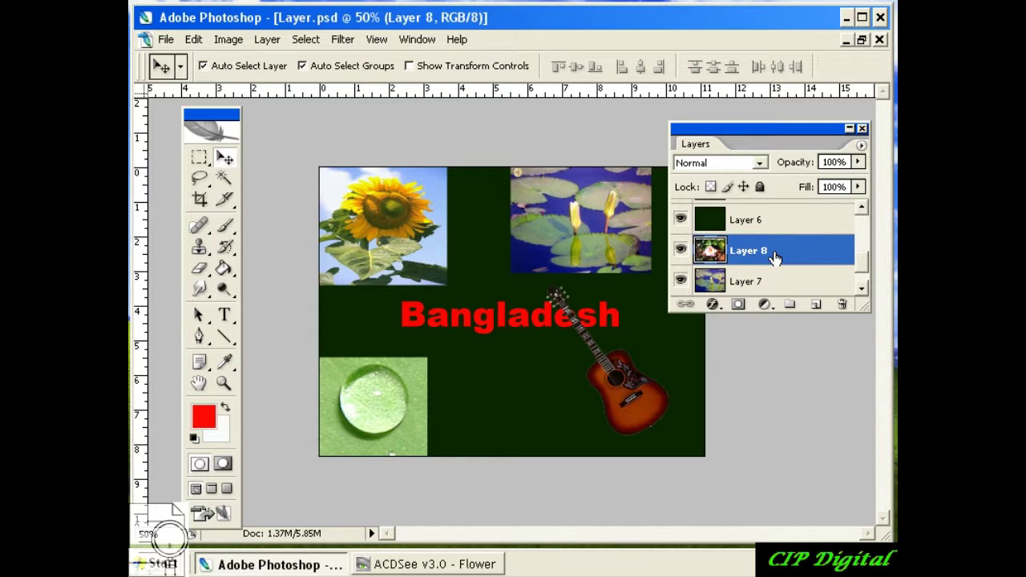
left_click_drag(775, 255, 779, 197)
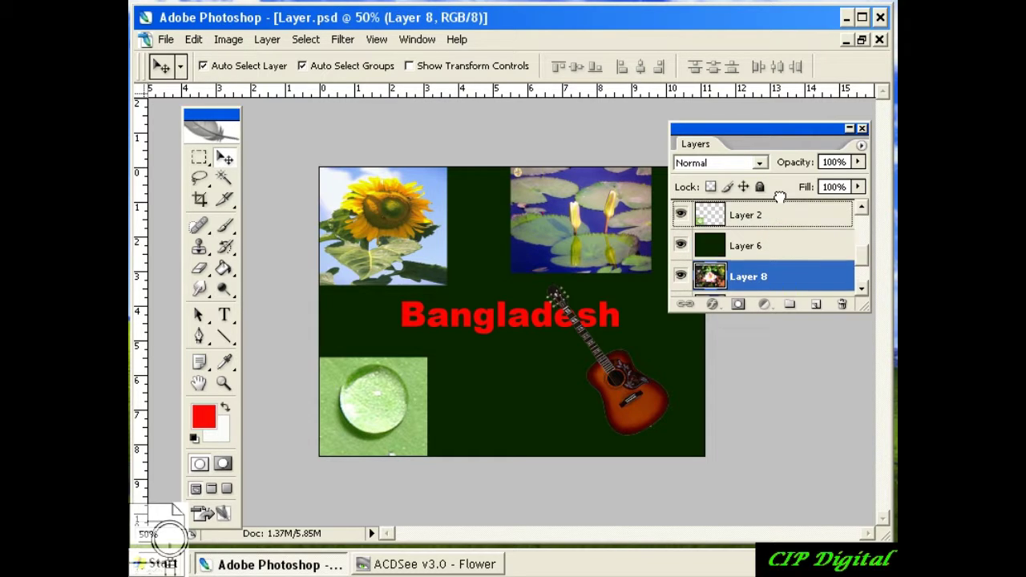
- Place Layer 8 with the rose photo above the dark green Layer 6
left_click_drag(779, 197, 778, 261)
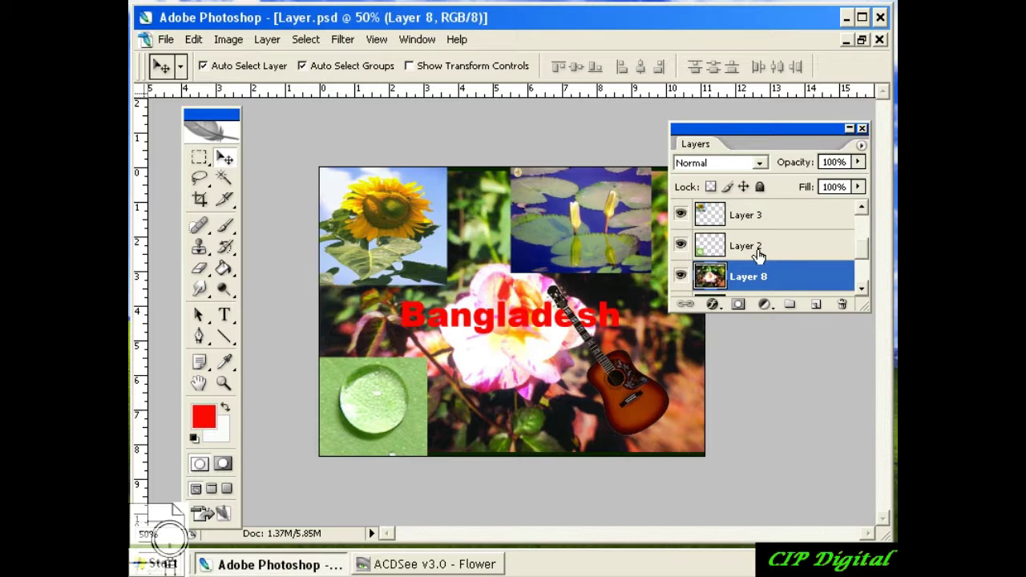
mouse_move(757, 277)
left_mouse_down()
mouse_move(683, 305)
mouse_move(753, 282)
left_mouse_up()
scroll(861, 289, "down", 2)
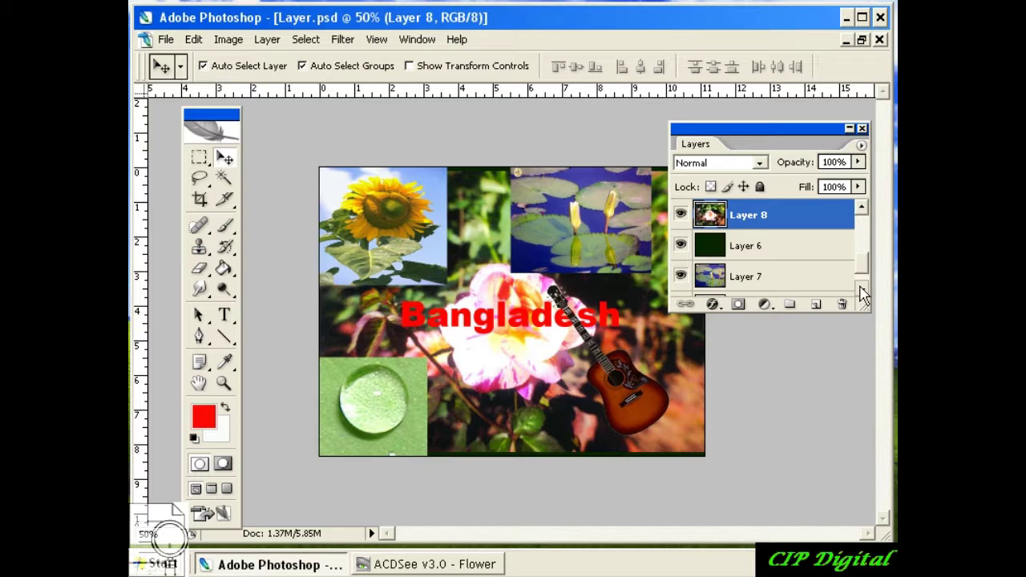
- Delete Layer 7 with the trash icon, confirm, then reselect Layer 8
left_click(760, 279)
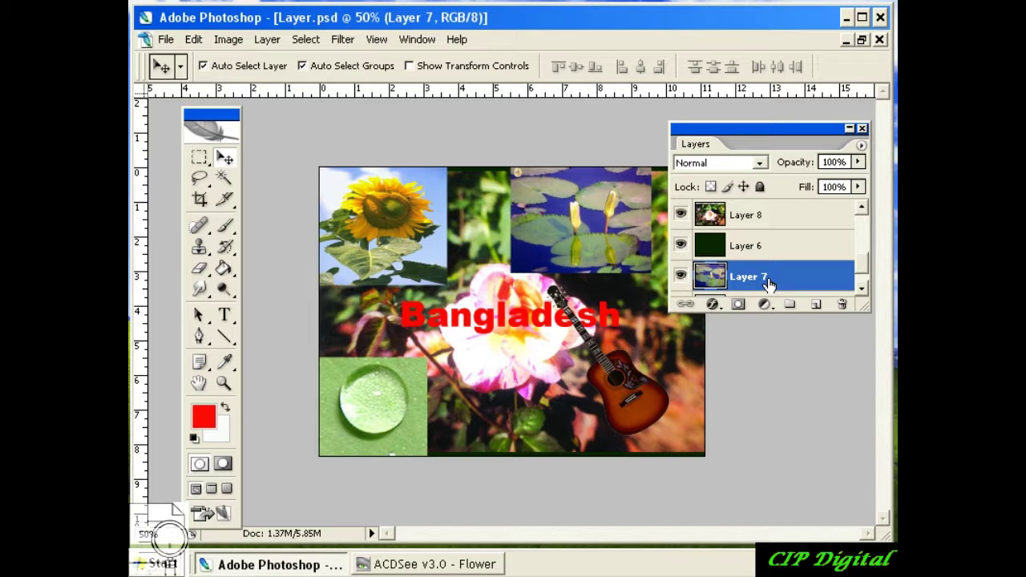
left_click(842, 304)
left_click(481, 230)
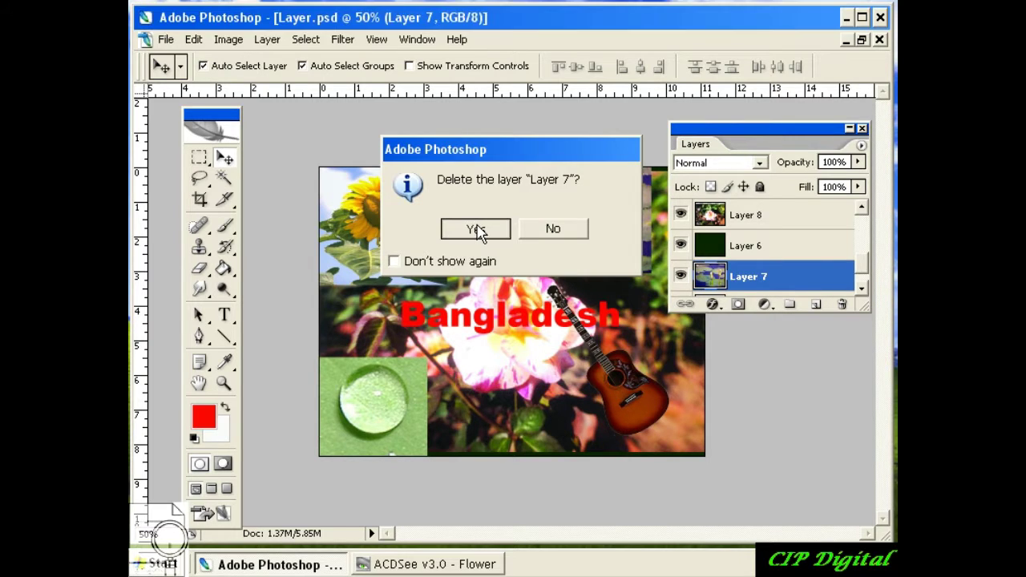
left_click(772, 255)
left_click(761, 222)
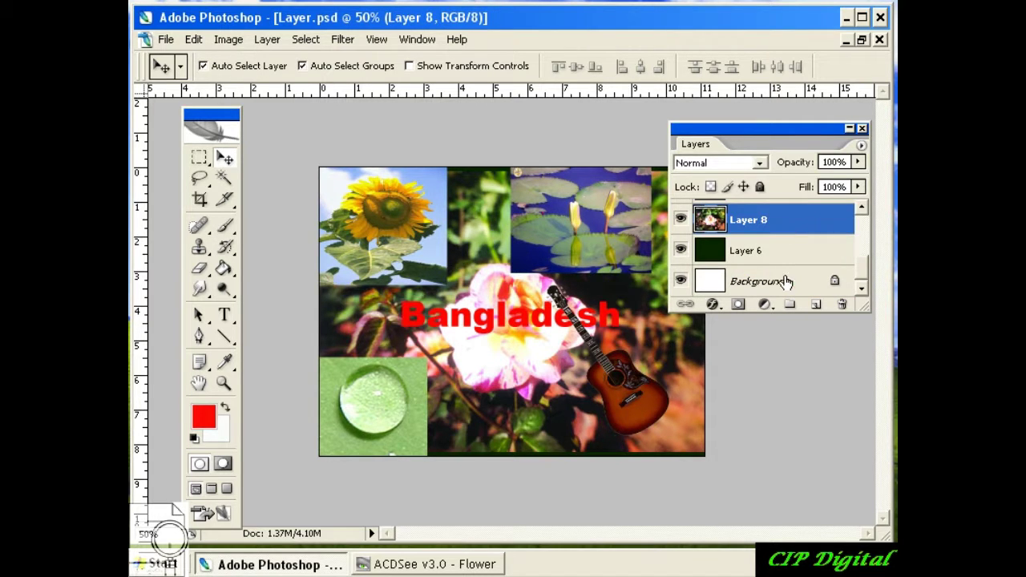
- Delete Layer 8 and its rose photo via the trash icon, confirming Yes
left_click(842, 306)
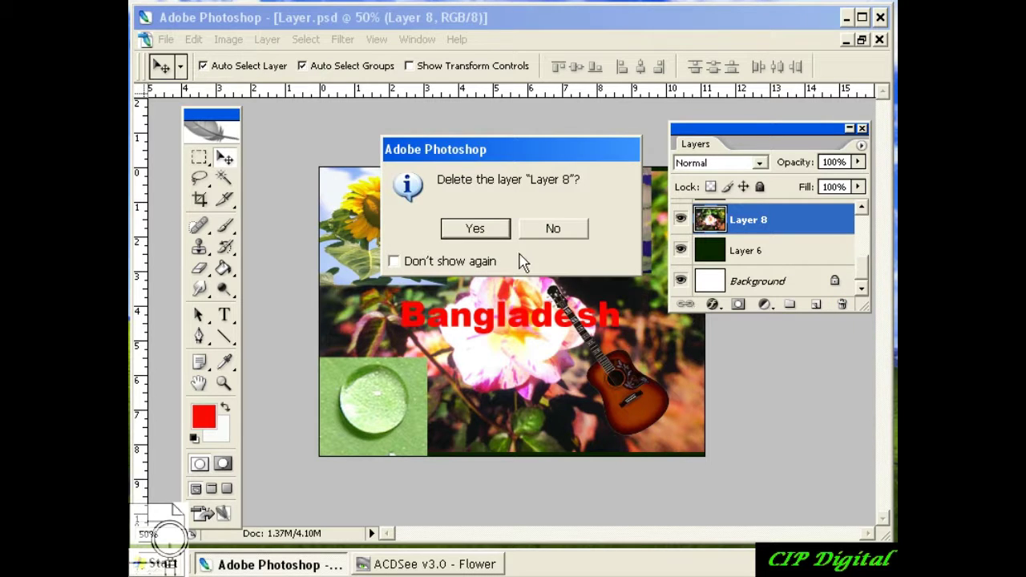
left_click(475, 229)
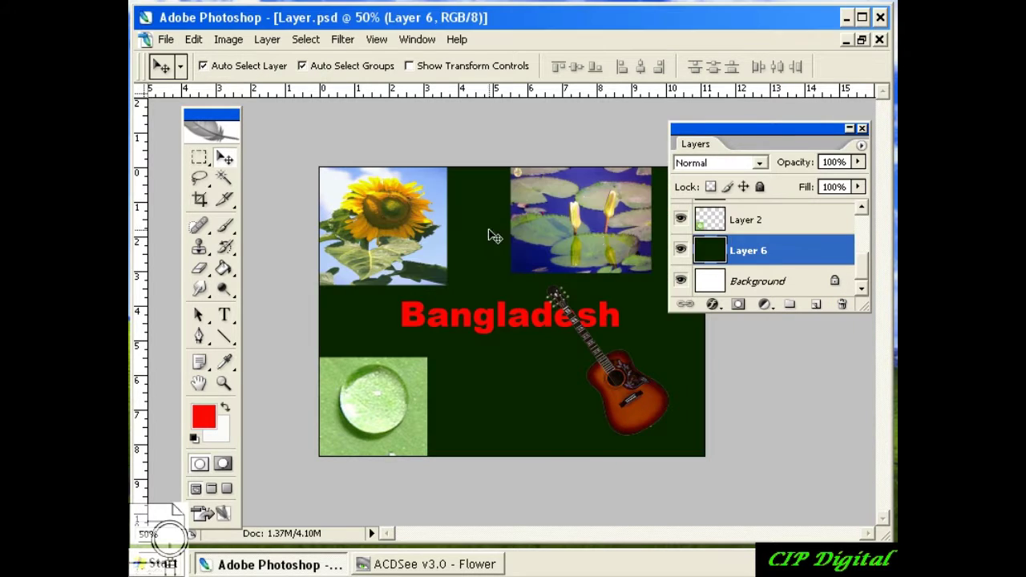
left_click(860, 207)
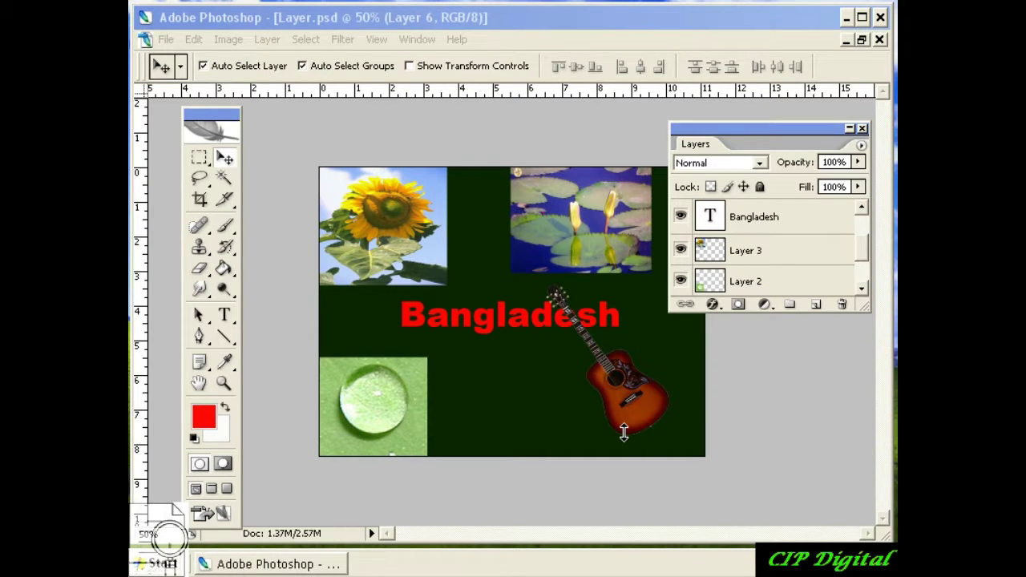
mouse_move(726, 129)
left_mouse_down()
mouse_move(776, 130)
mouse_move(712, 136)
left_mouse_up()
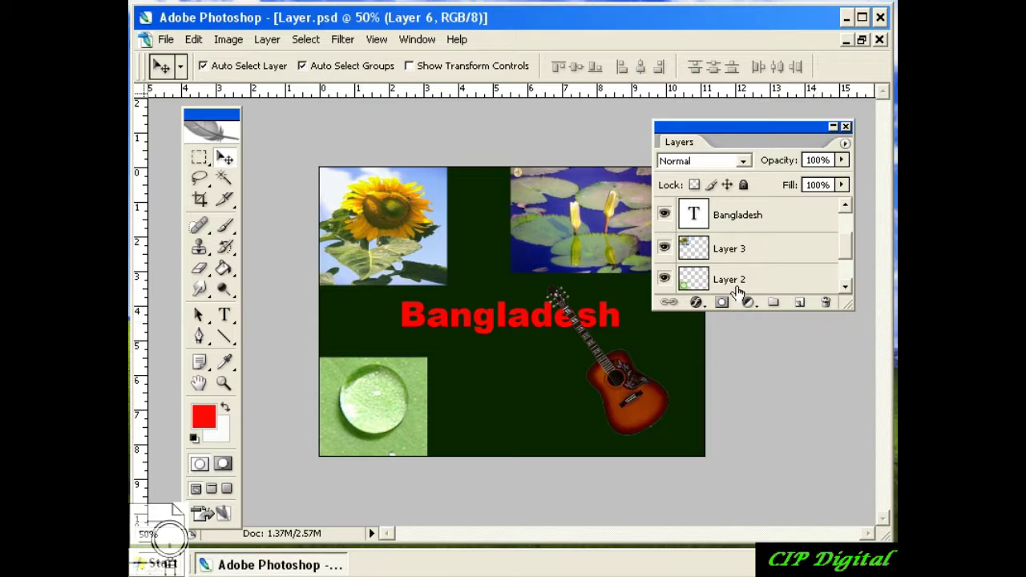
left_click(846, 287)
left_click_drag(845, 269, 848, 257)
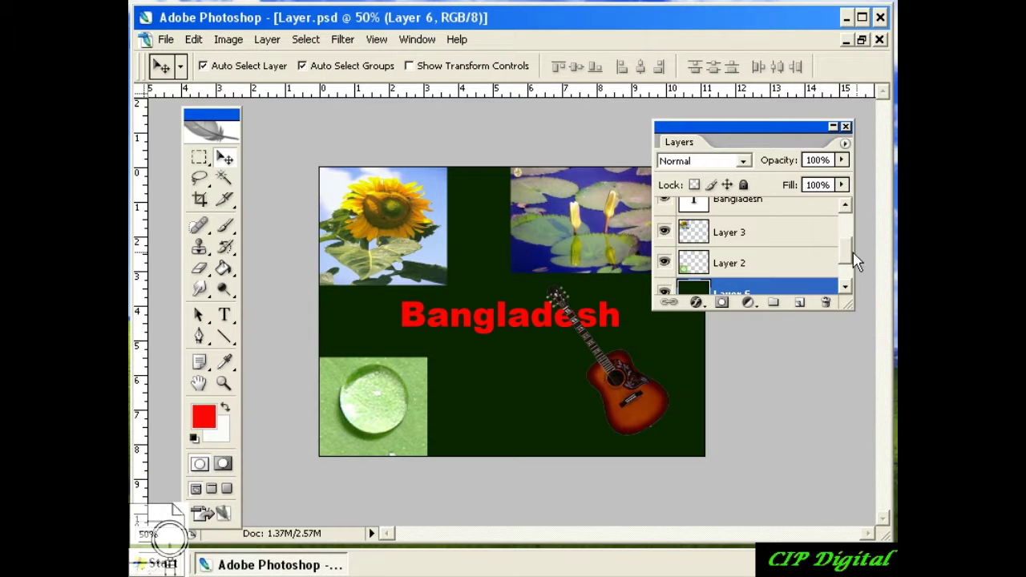
left_click_drag(851, 257, 854, 285)
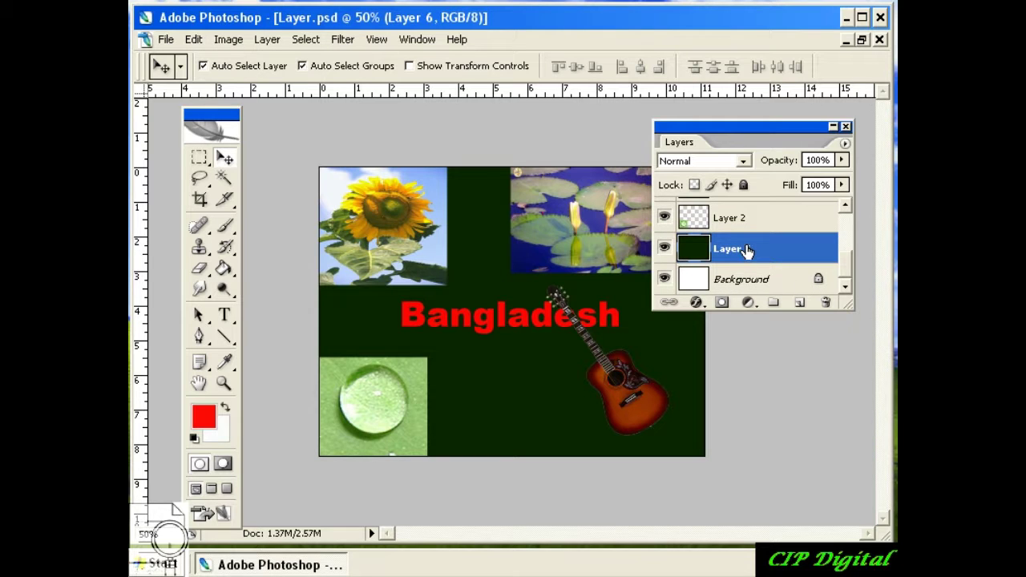
left_click_drag(844, 273, 848, 260)
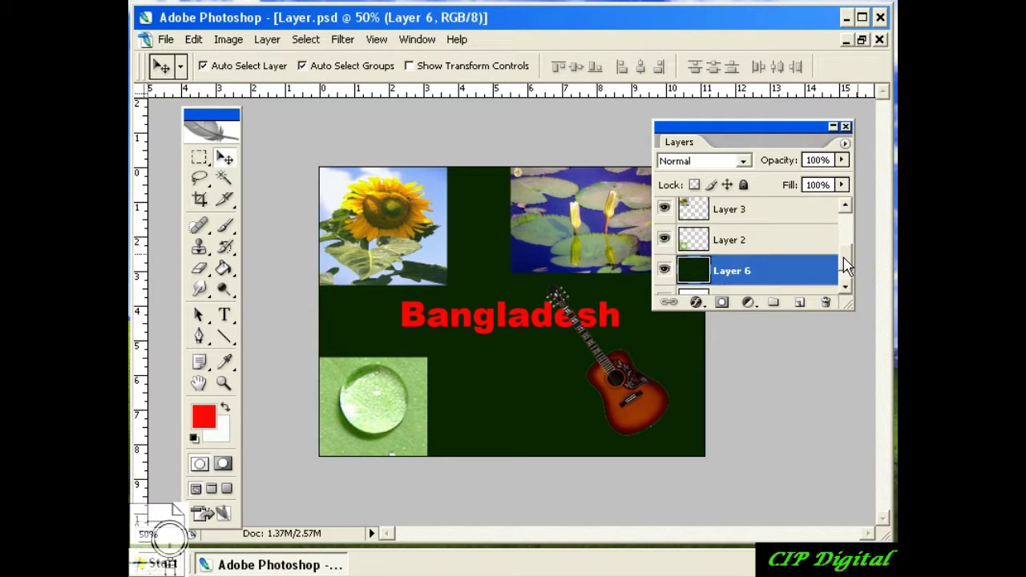
mouse_move(722, 129)
left_mouse_down()
mouse_move(761, 131)
mouse_move(678, 131)
left_mouse_up()
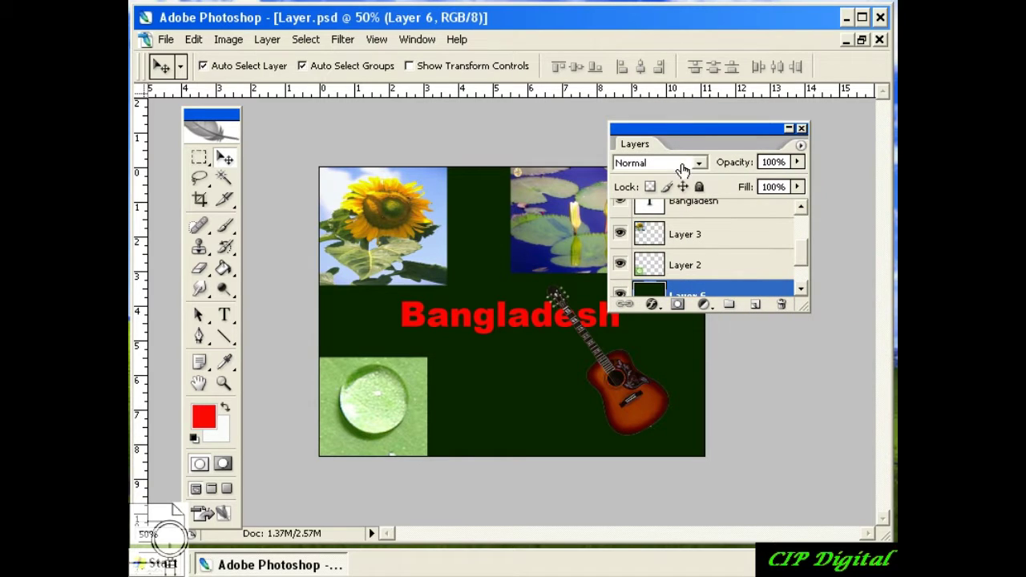
left_click(699, 275)
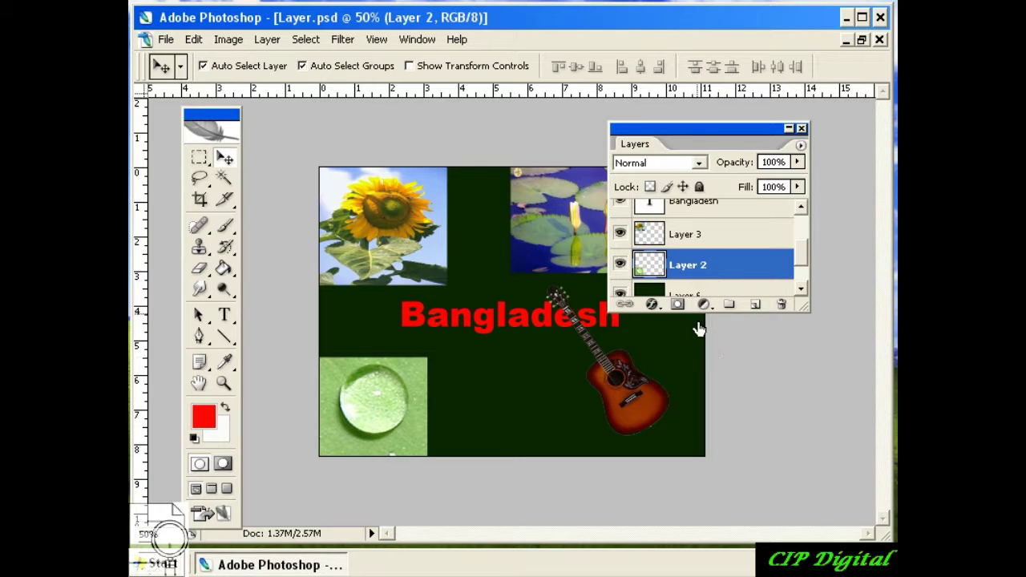
right_click(721, 273)
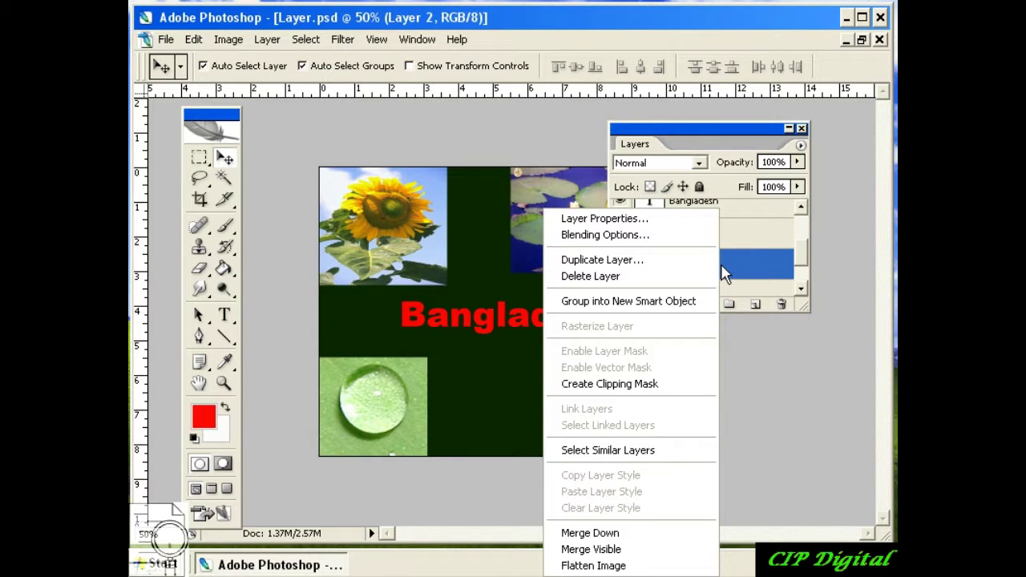
- Set the drop layer's colour to Green in Layer Properties and confirm
left_click(640, 226)
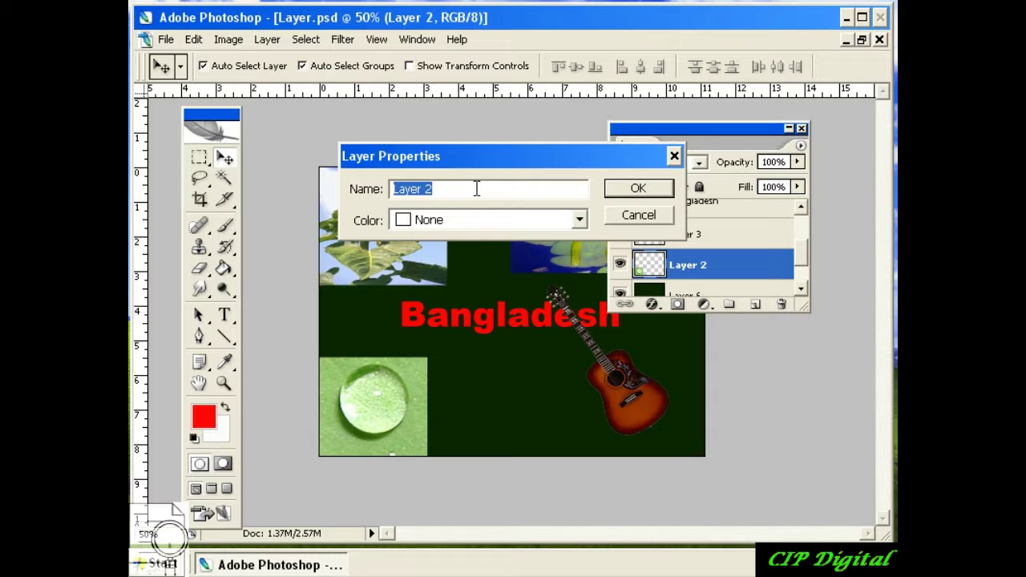
type("w")
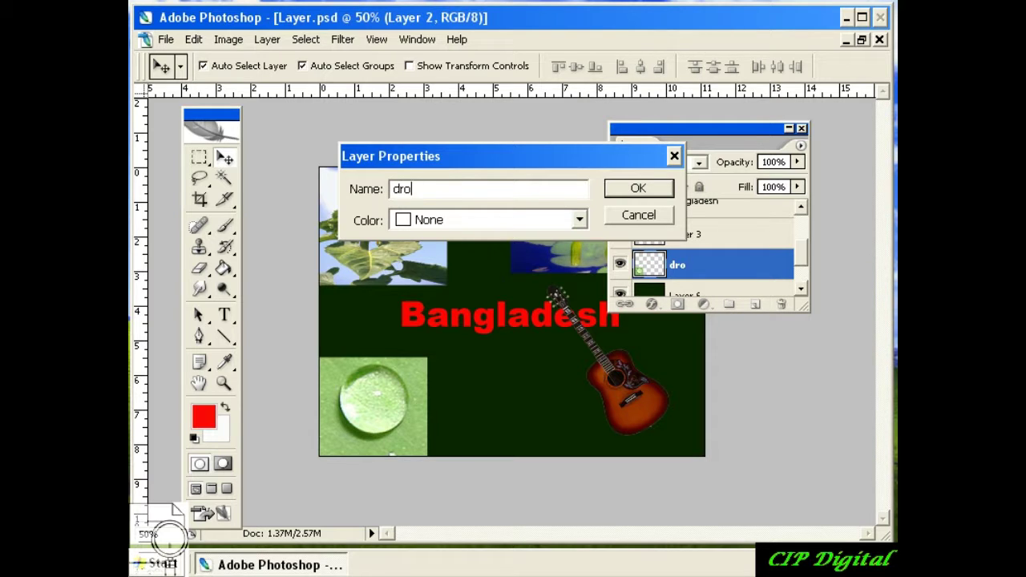
left_click(578, 220)
left_click(432, 327)
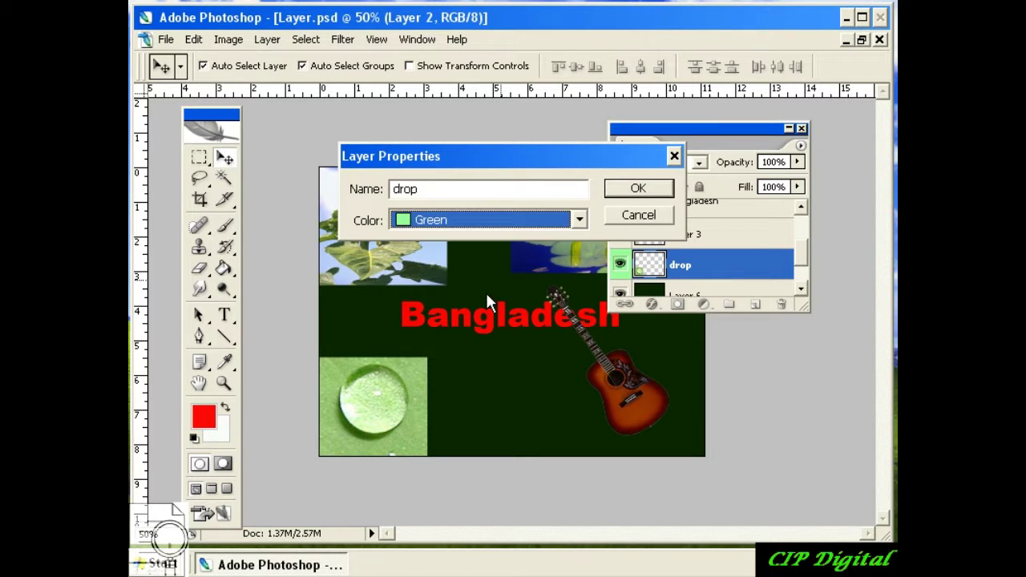
left_click(634, 192)
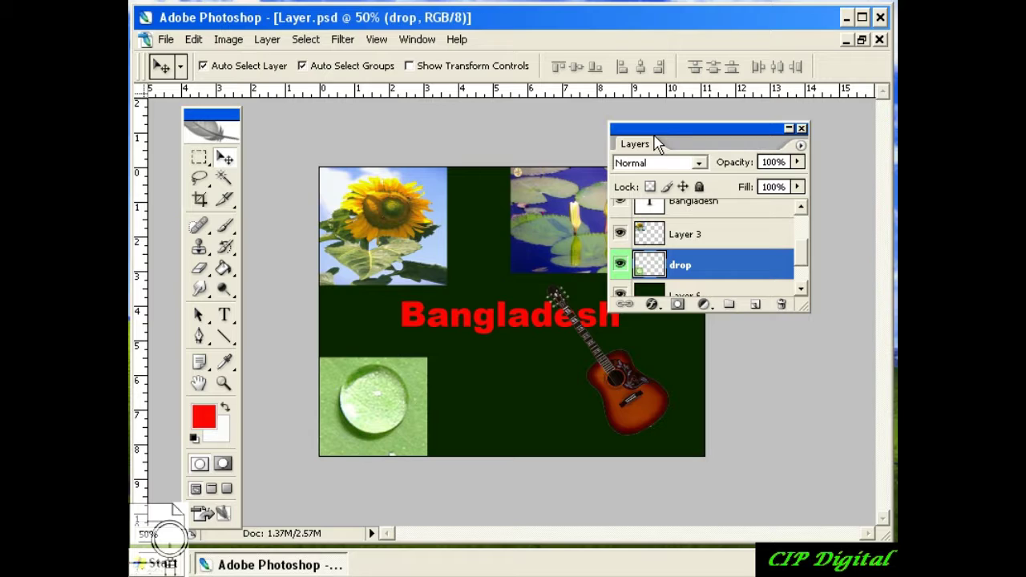
- Move the Layers palette aside and back, then select Layer 3 and bring up its options
left_click_drag(656, 128, 600, 129)
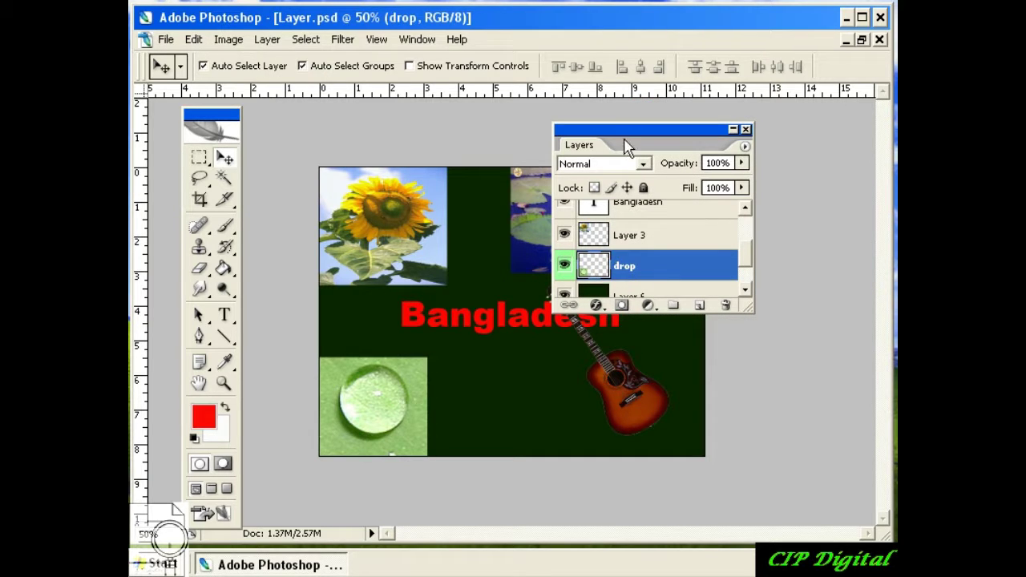
left_click_drag(630, 143, 688, 147)
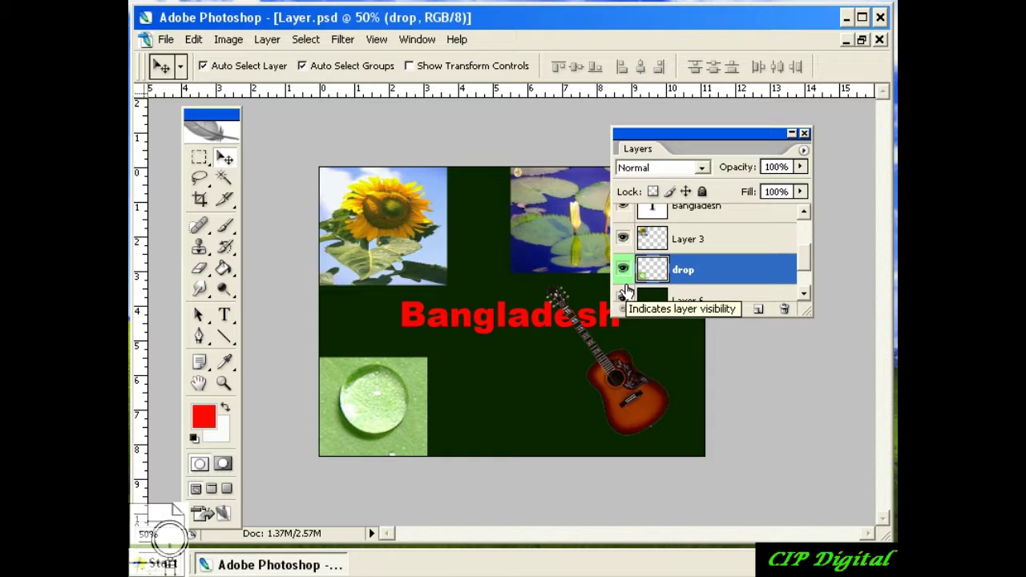
left_click(708, 249)
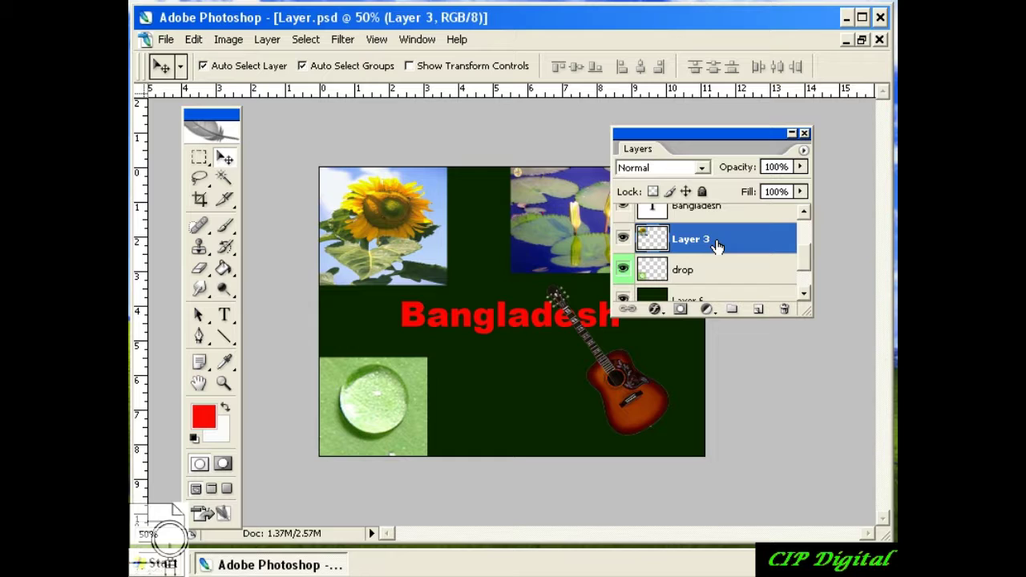
right_click(719, 247)
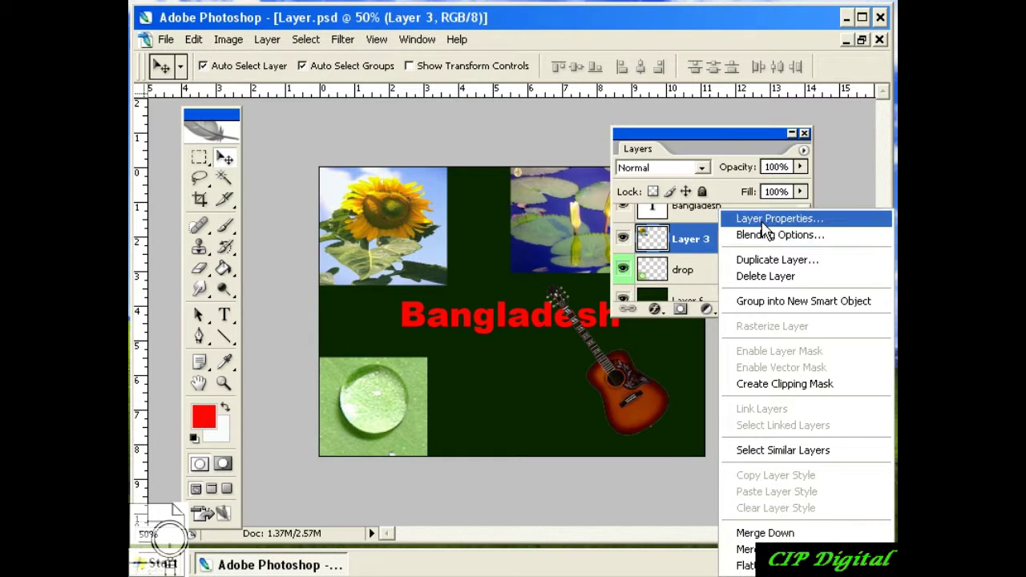
- Rename Layer 3 to 'sunflower' in Layer Properties
left_click(770, 218)
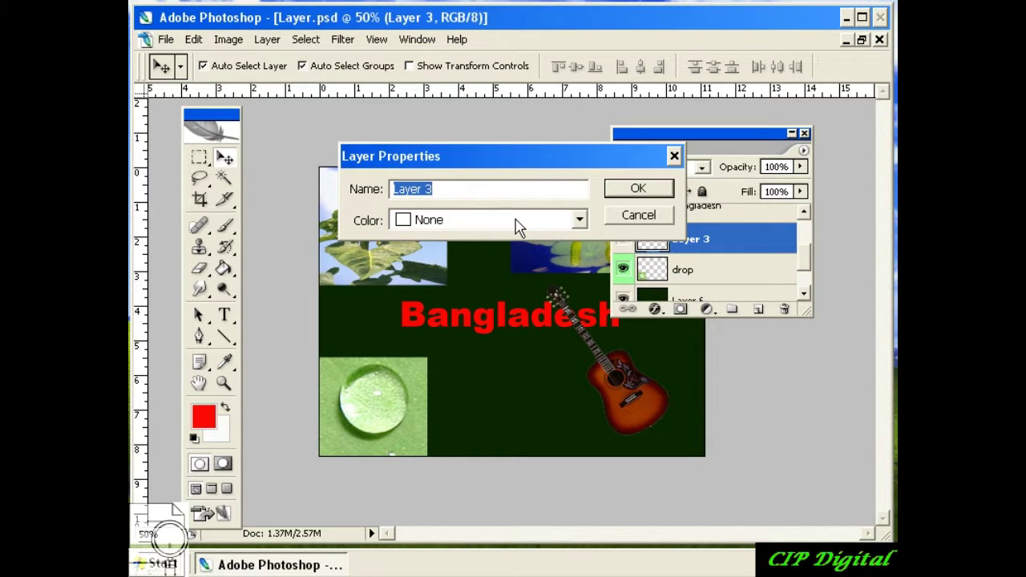
type("sunflower")
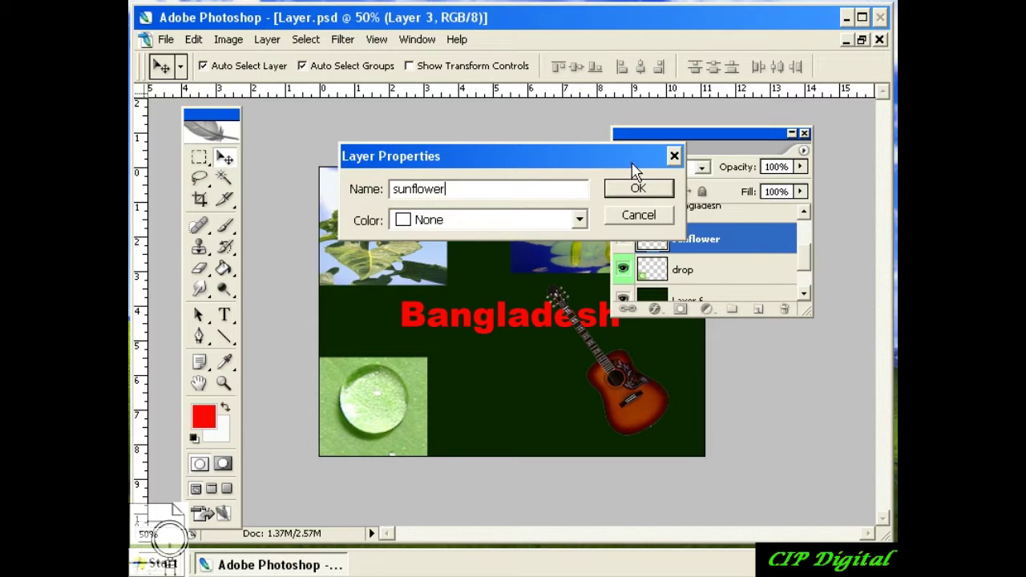
left_click(638, 190)
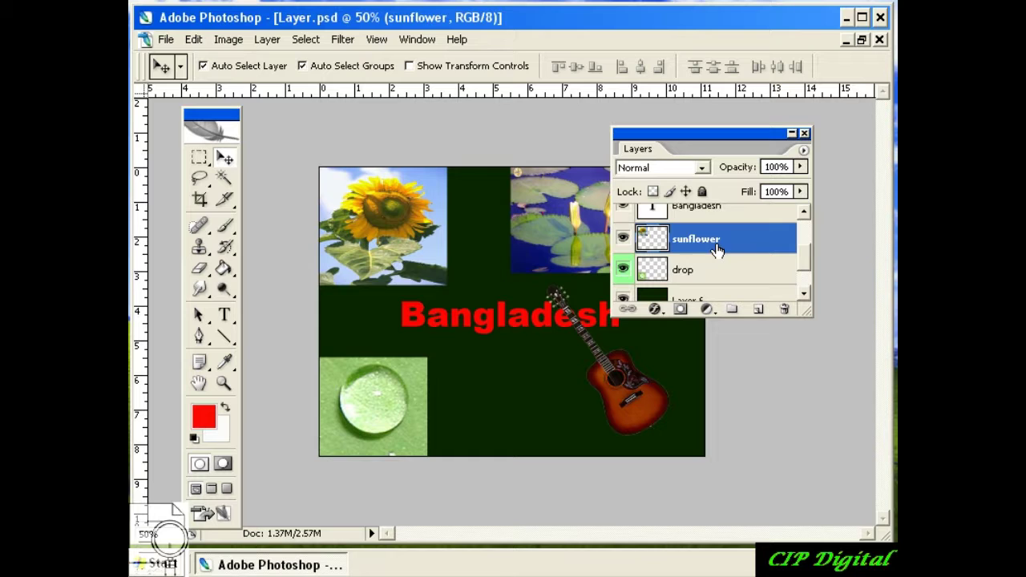
- Select the Bangladesh text layer and nudge the Layers palette slightly
left_click_drag(804, 265, 808, 245)
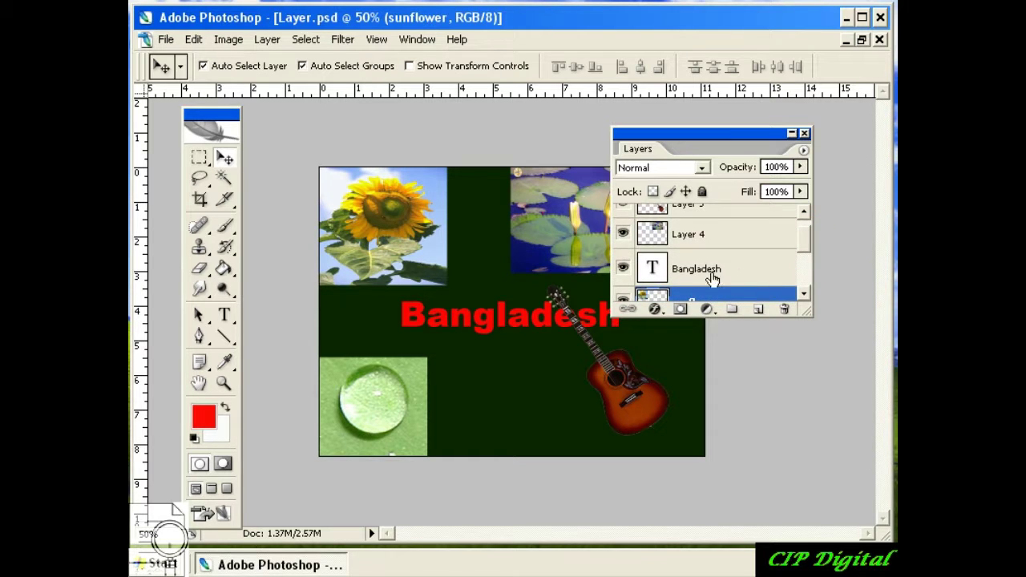
left_click(714, 276)
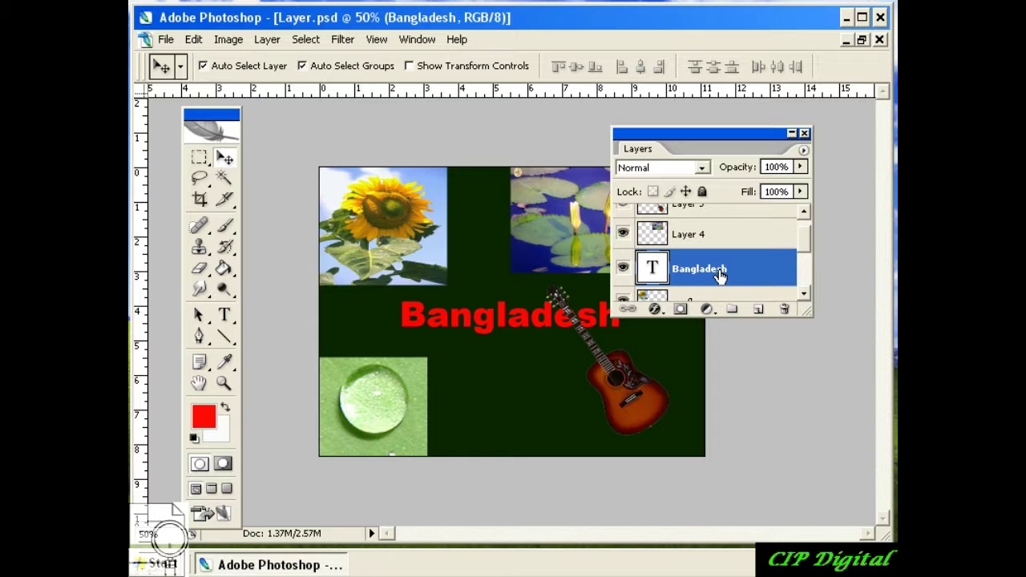
left_click(649, 145)
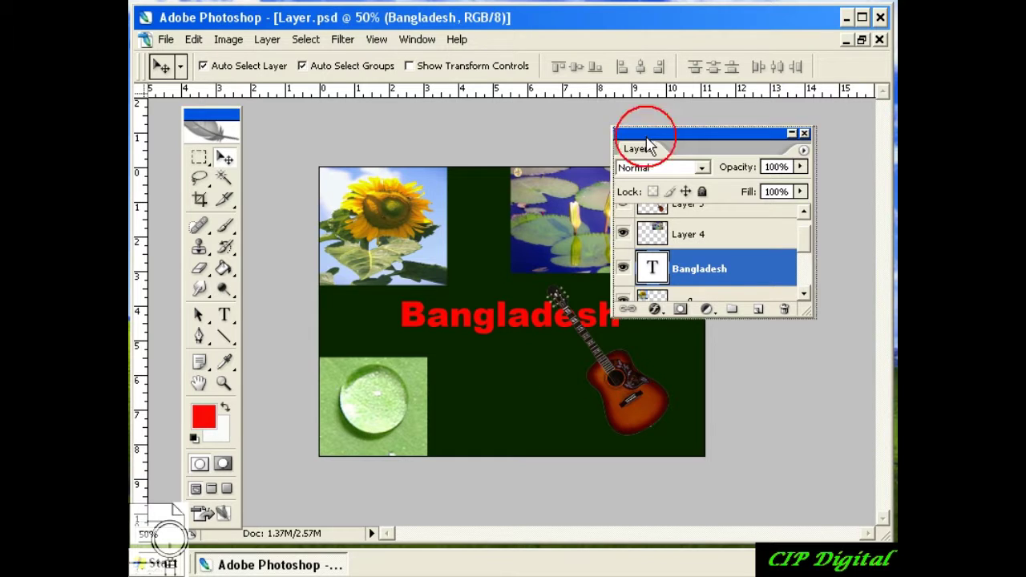
left_click_drag(649, 144, 659, 141)
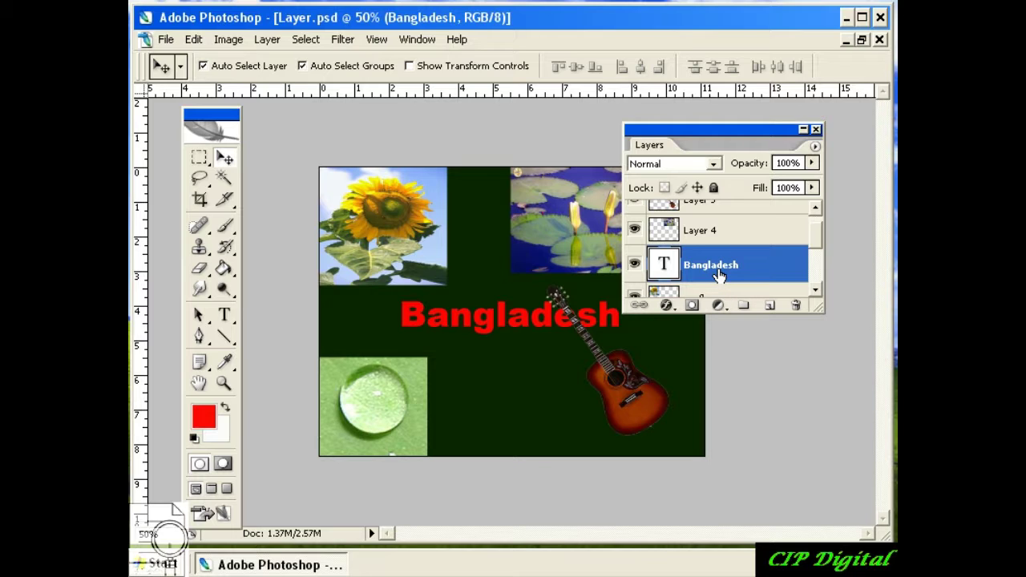
- Type the red Bengali word মা ('gv' in SutonnyMJ) below the Bangladesh title
left_click(224, 315)
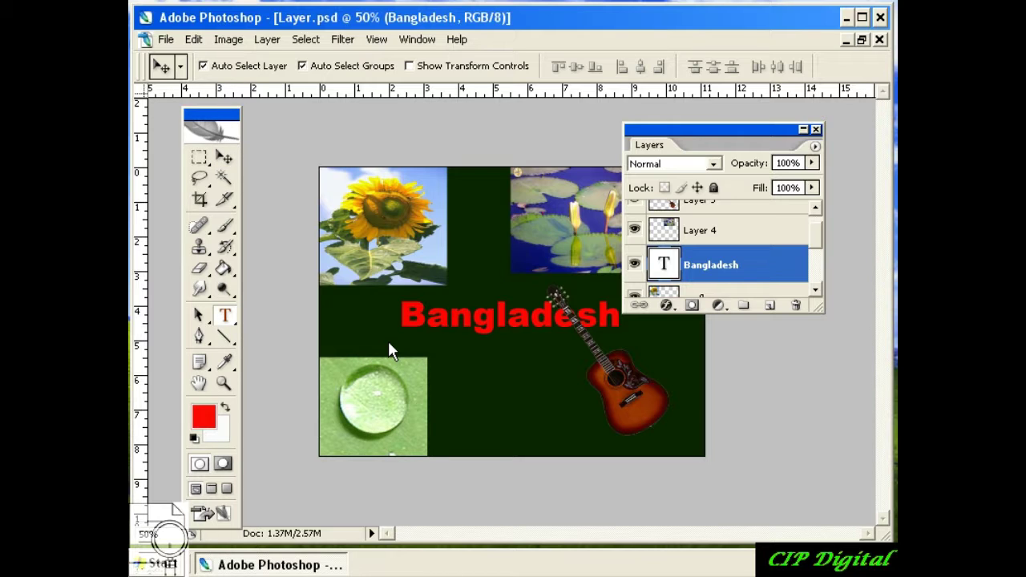
left_click(527, 388)
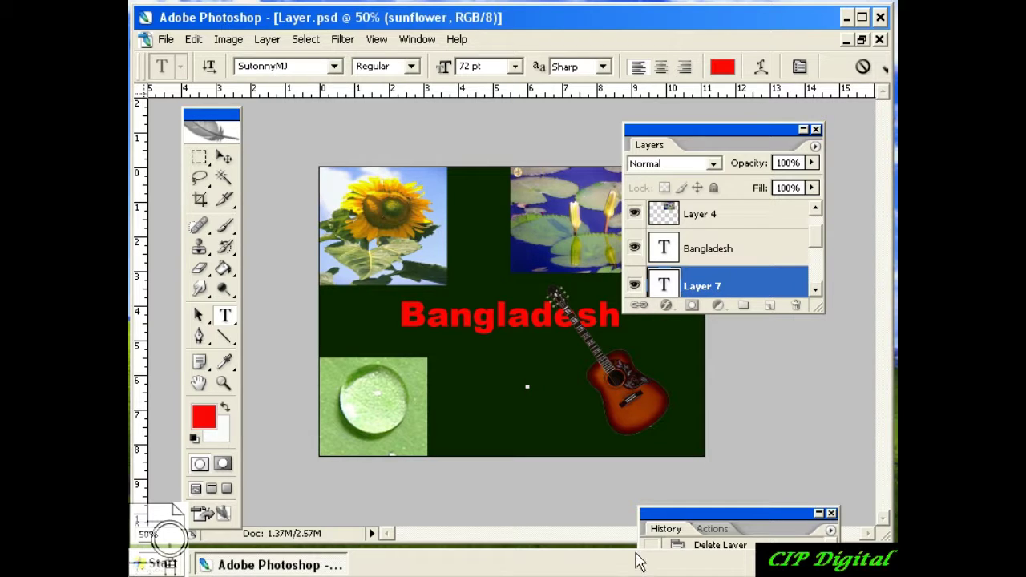
type("gv")
left_click(229, 161)
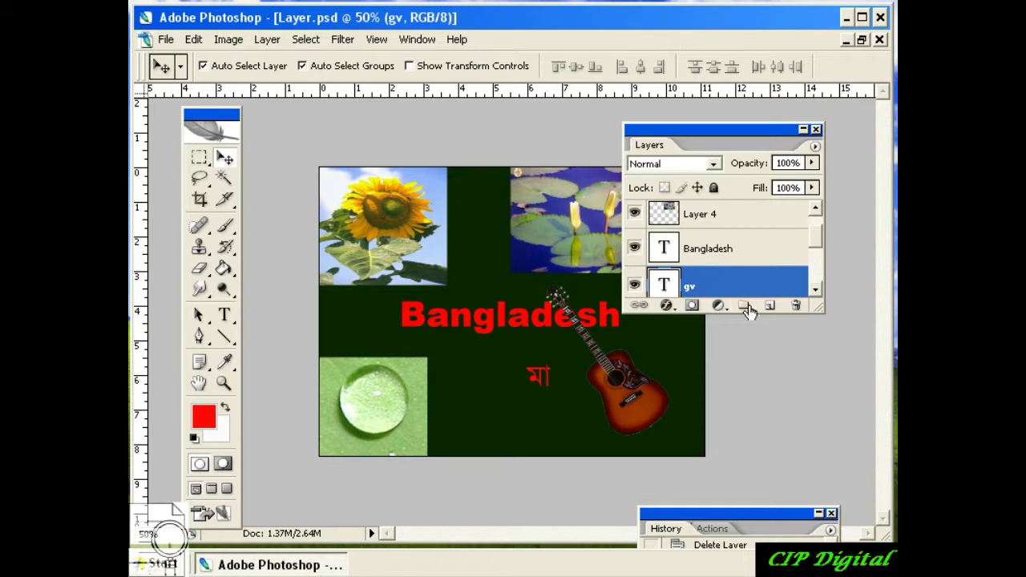
left_click(815, 289)
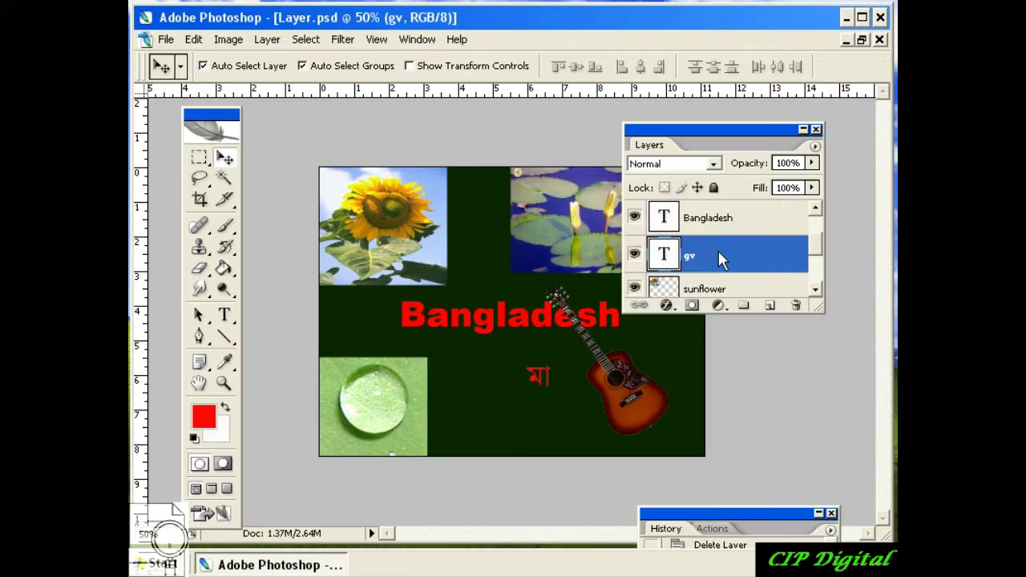
- Rename the gv text layer to 'ma' through Layer Properties
right_click(719, 258)
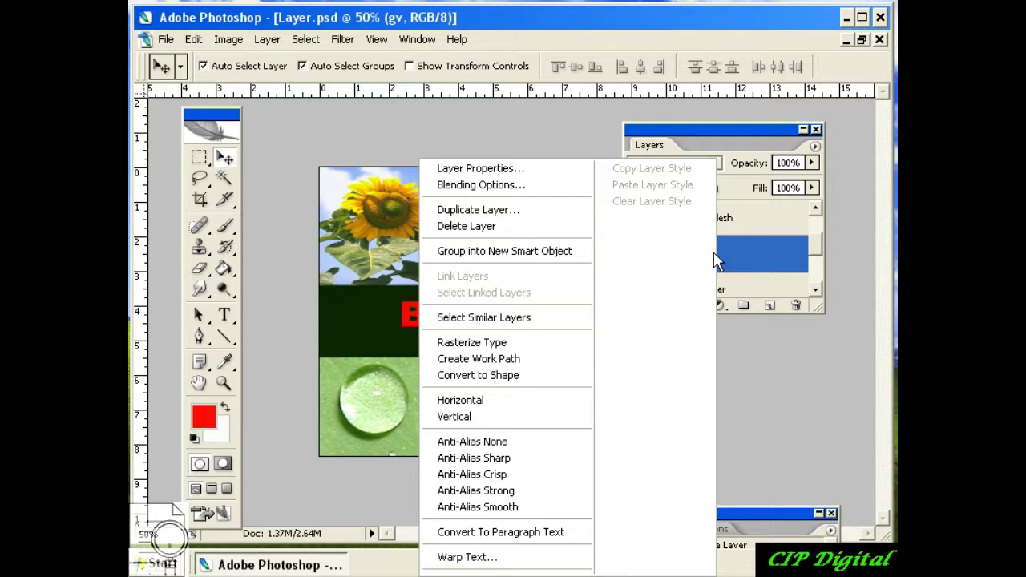
left_click(521, 172)
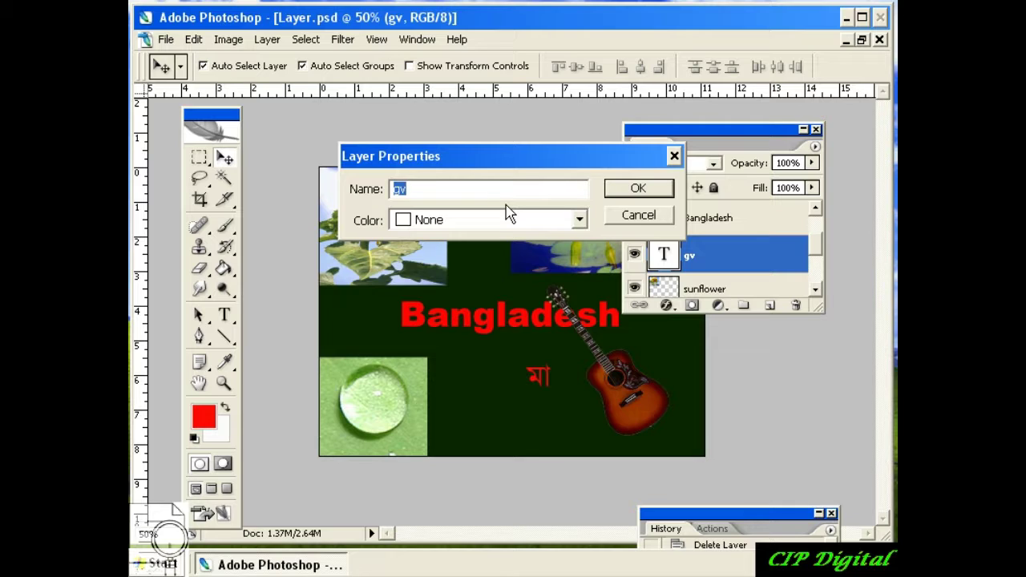
type("ma")
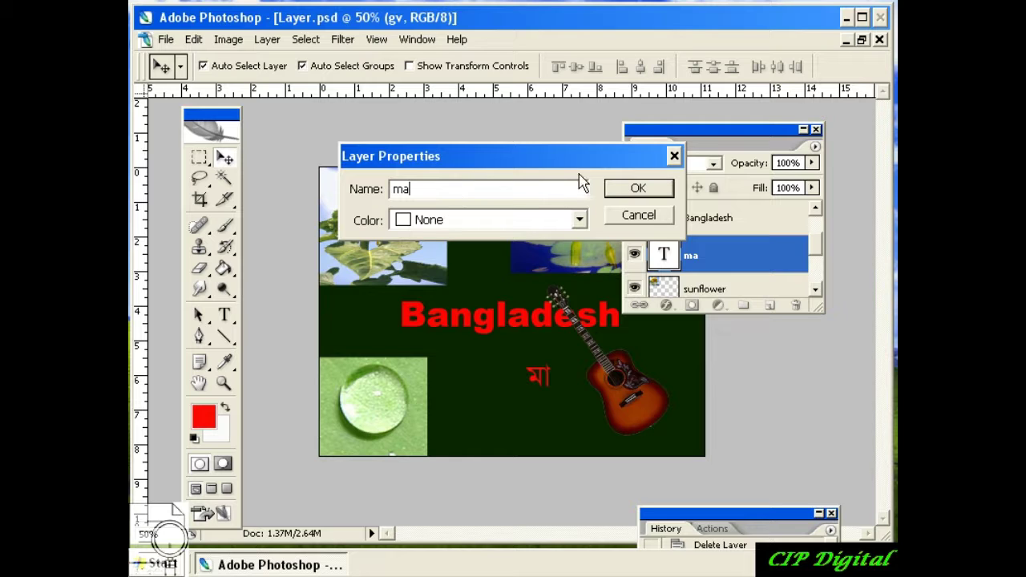
left_click(637, 189)
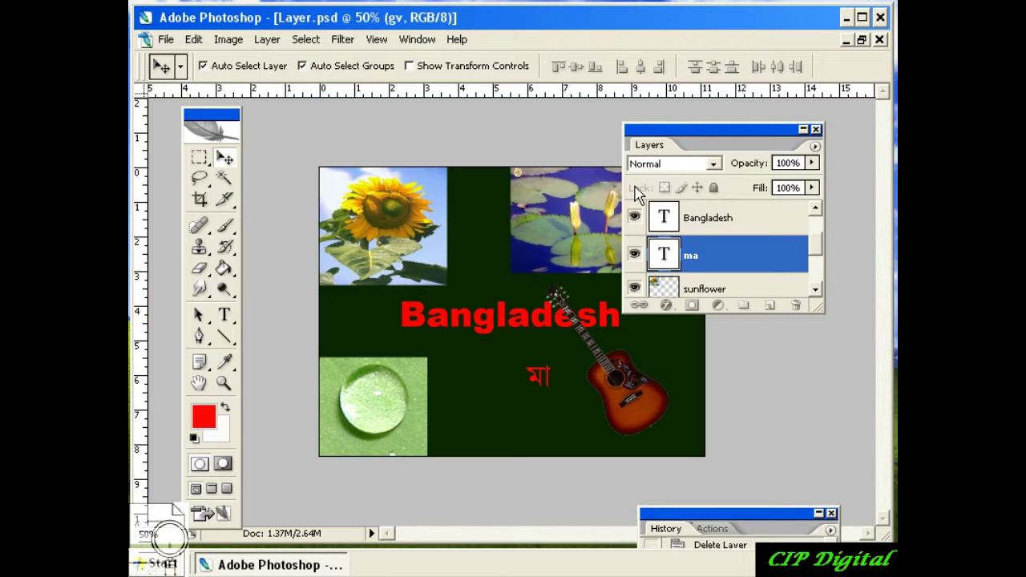
- Shift the Layers palette aside and uncheck Auto Select Layer in the Move options bar
mouse_move(691, 144)
left_mouse_down()
mouse_move(782, 141)
mouse_move(740, 149)
left_mouse_up()
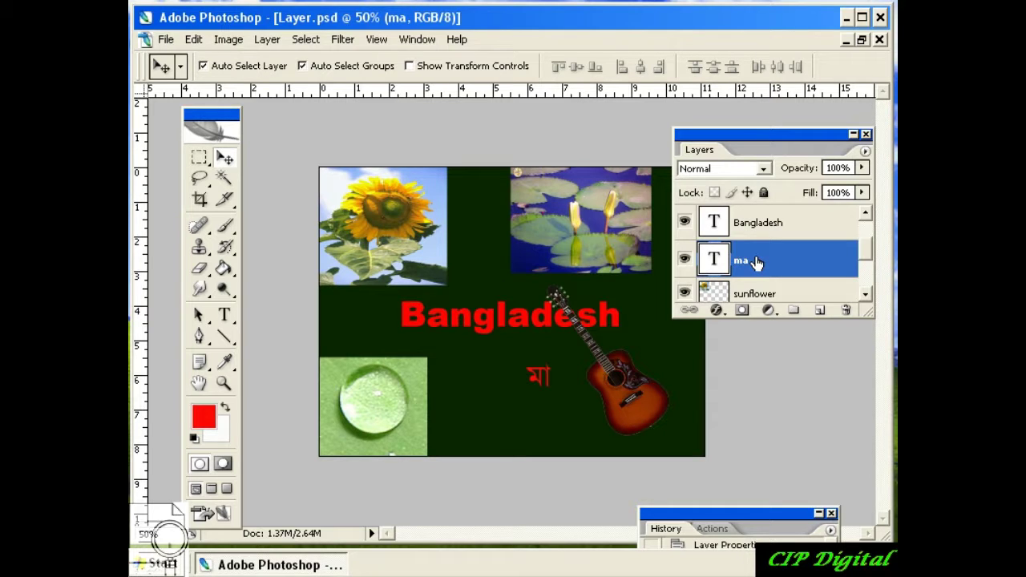
left_click_drag(743, 137, 677, 147)
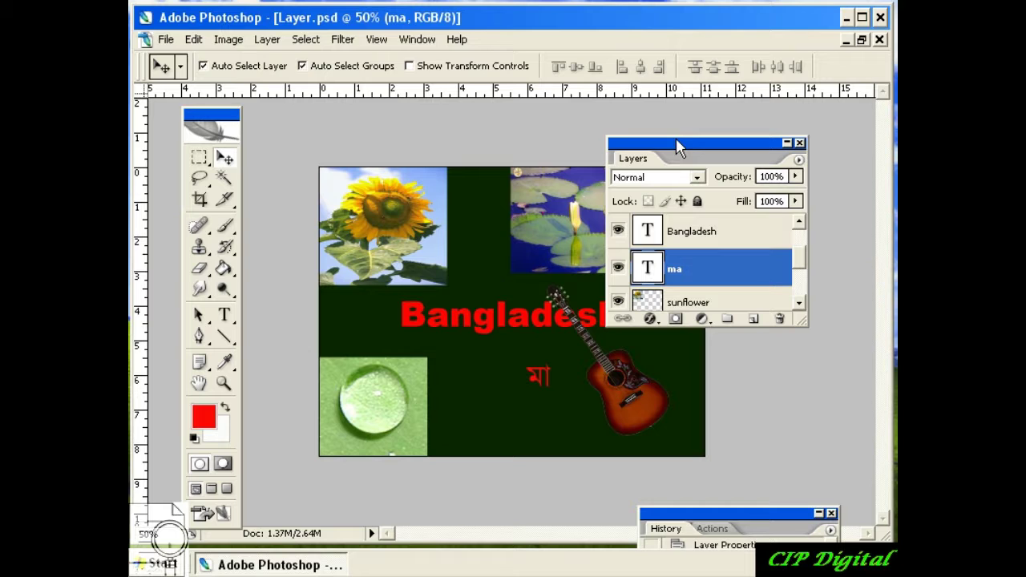
left_click_drag(677, 147, 578, 137)
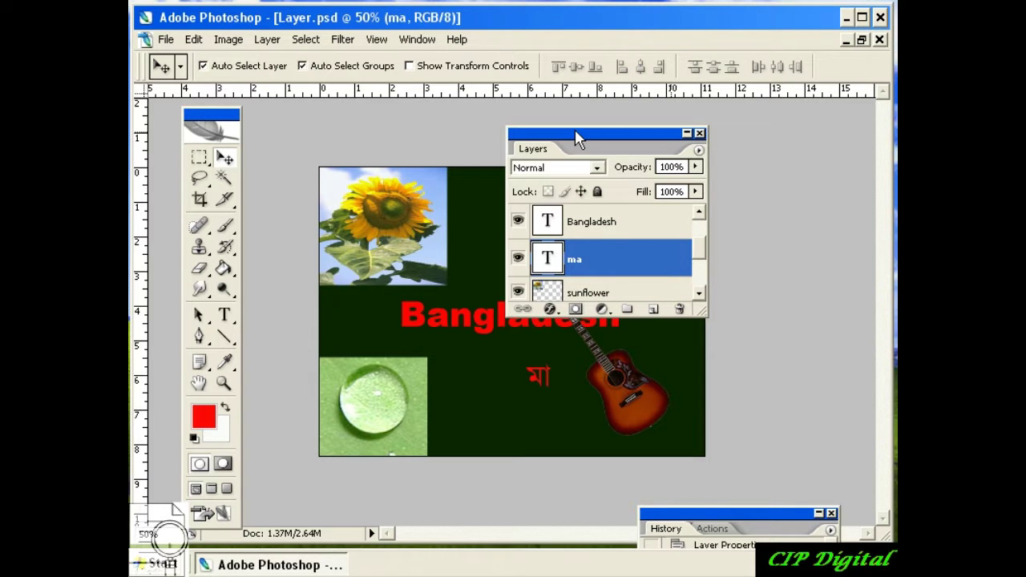
mouse_move(593, 142)
left_mouse_down()
mouse_move(780, 114)
mouse_move(758, 131)
left_mouse_up()
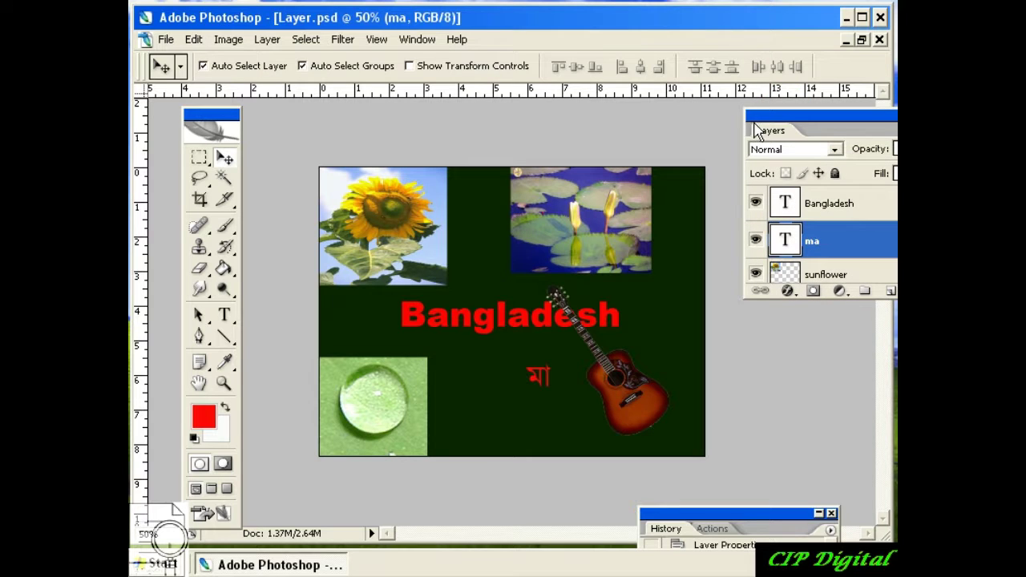
left_click(203, 66)
- Bring the Layers palette back and drag the red মা text down and left
left_click_drag(765, 114, 683, 114)
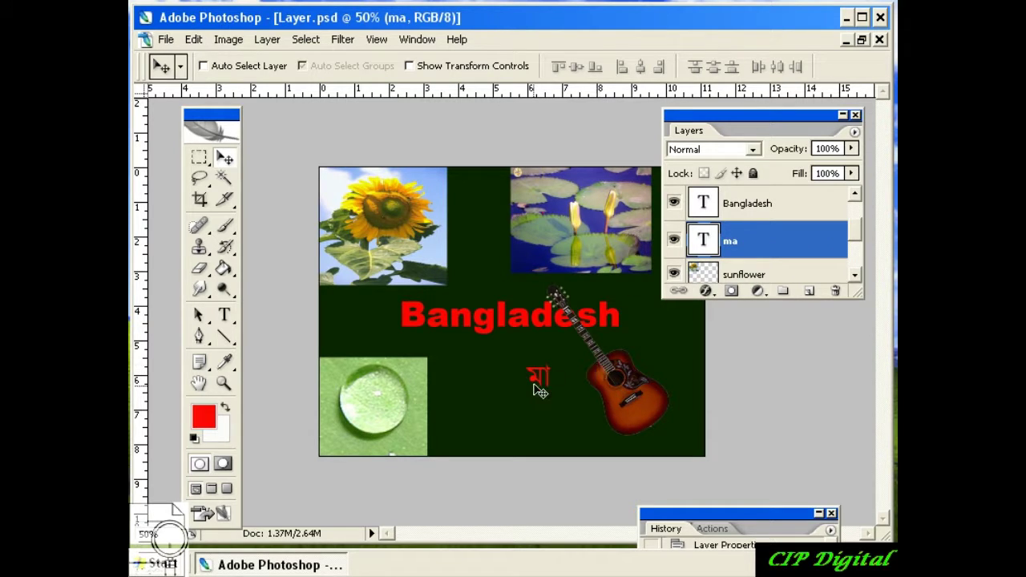
mouse_move(533, 375)
left_mouse_down()
mouse_move(523, 412)
mouse_move(522, 403)
left_mouse_up()
left_click_drag(410, 319, 373, 312)
- Select the Bangladesh layer and move the title slightly right and down
left_click(770, 207)
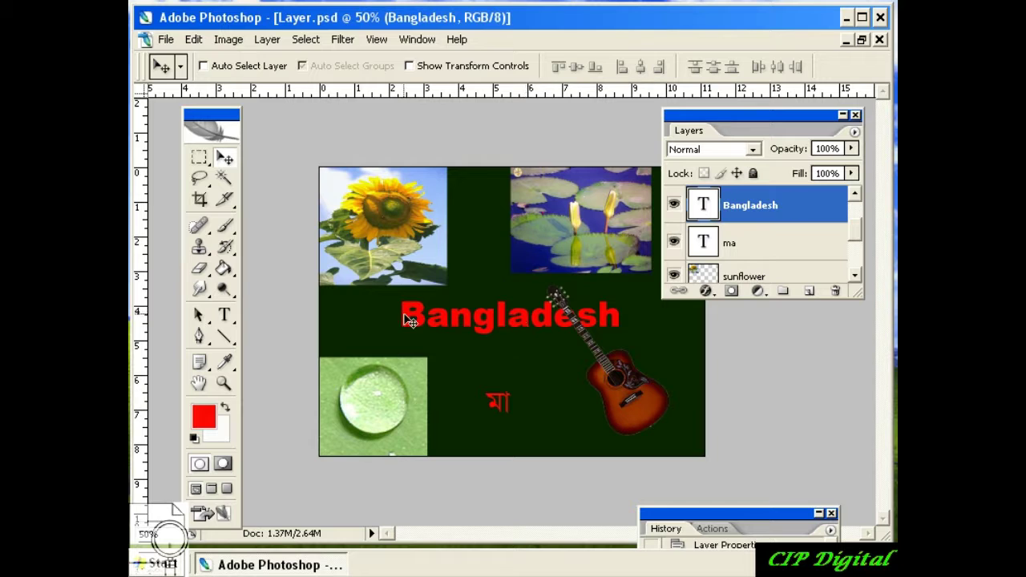
mouse_move(409, 321)
left_mouse_down()
mouse_move(359, 342)
mouse_move(405, 325)
mouse_move(381, 333)
mouse_move(431, 334)
left_mouse_up()
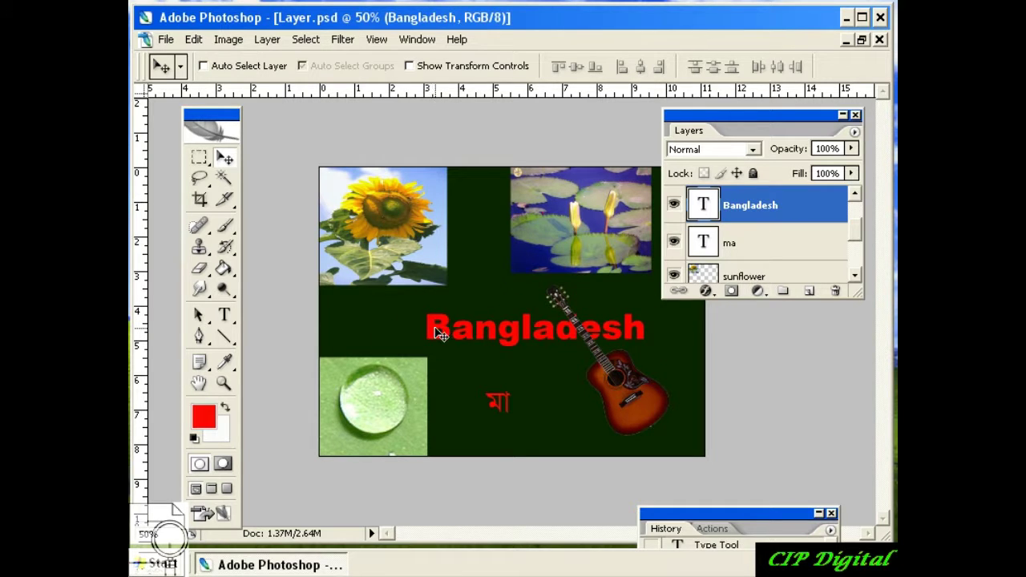
left_click_drag(856, 239, 852, 222)
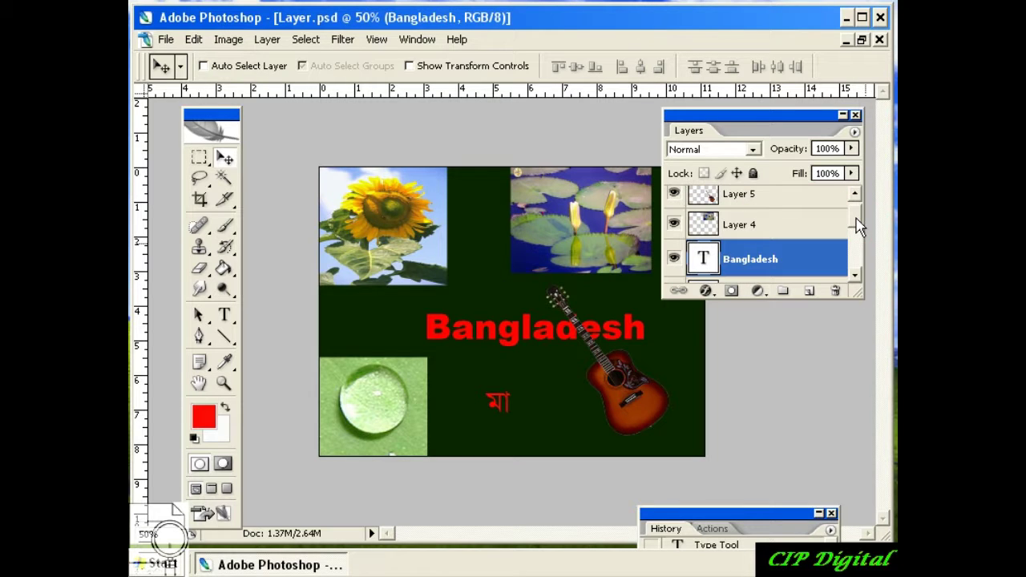
- Select the guitar's Layer 5, move the guitar slightly lower and right, and re-enable Auto Select Layer
right_click(625, 394)
left_click(656, 397)
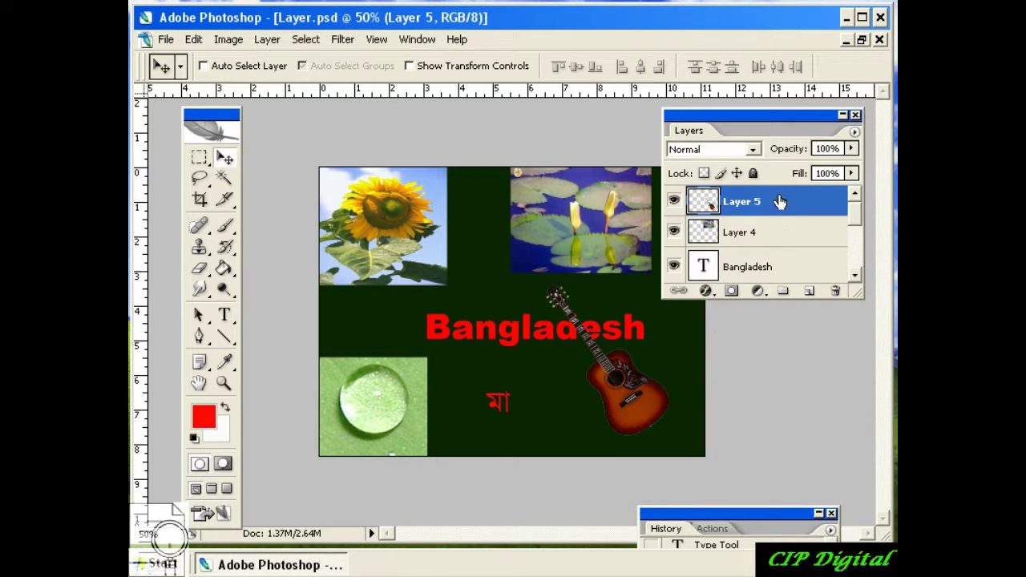
mouse_move(630, 408)
left_mouse_down()
mouse_move(521, 343)
mouse_move(637, 409)
left_mouse_up()
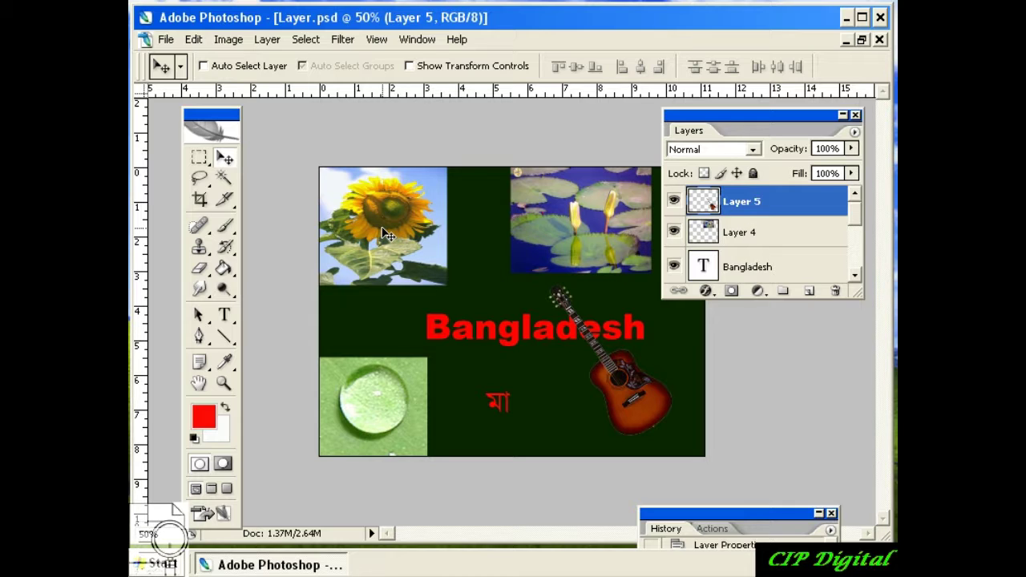
mouse_move(385, 235)
left_mouse_down()
mouse_move(416, 232)
mouse_move(388, 246)
left_mouse_up()
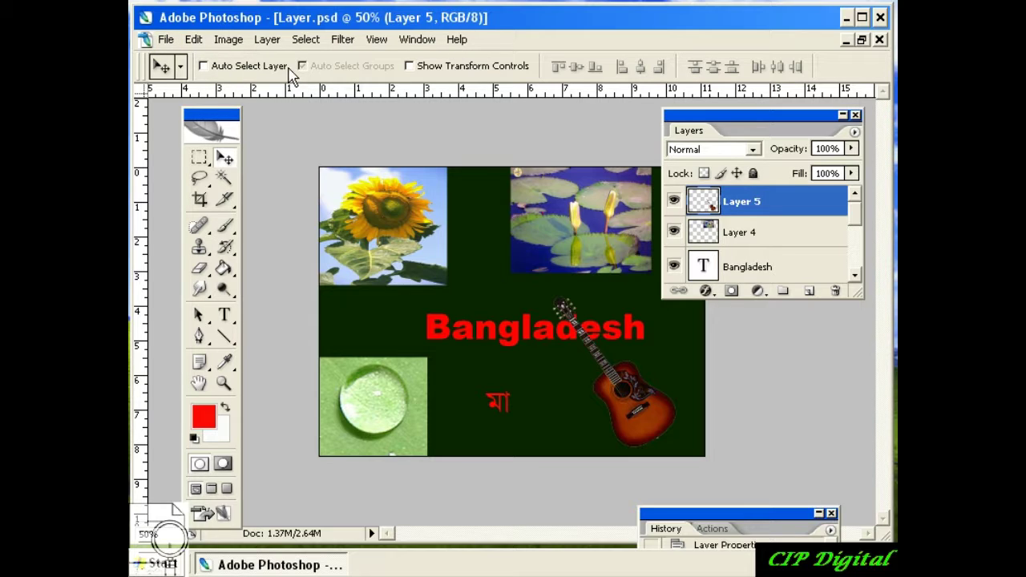
left_click(203, 66)
- Test-move the sunflower photo, then drag the water-drop photo up slightly
left_click(413, 245)
left_click_drag(414, 244, 417, 243)
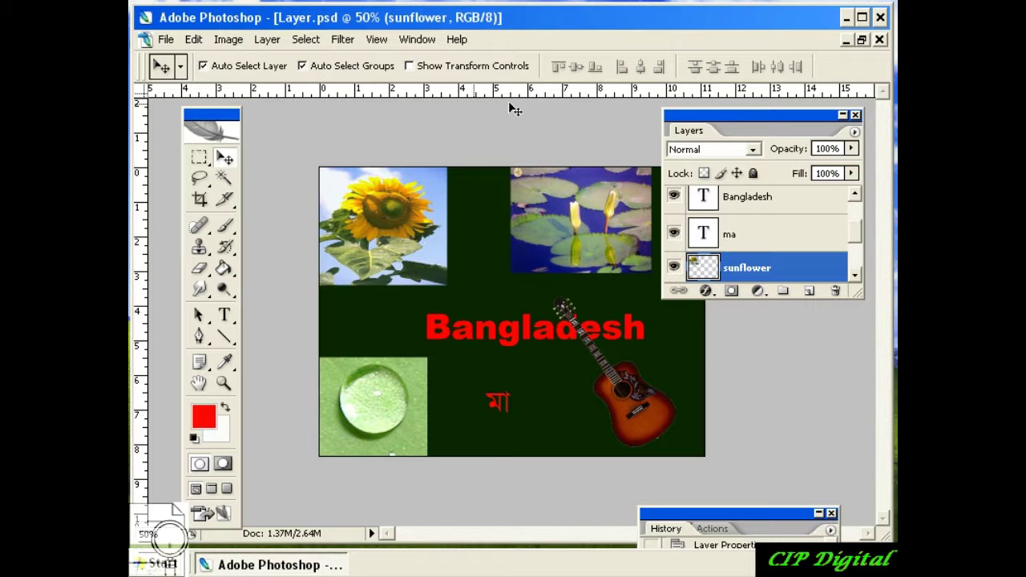
left_click_drag(390, 425, 392, 407)
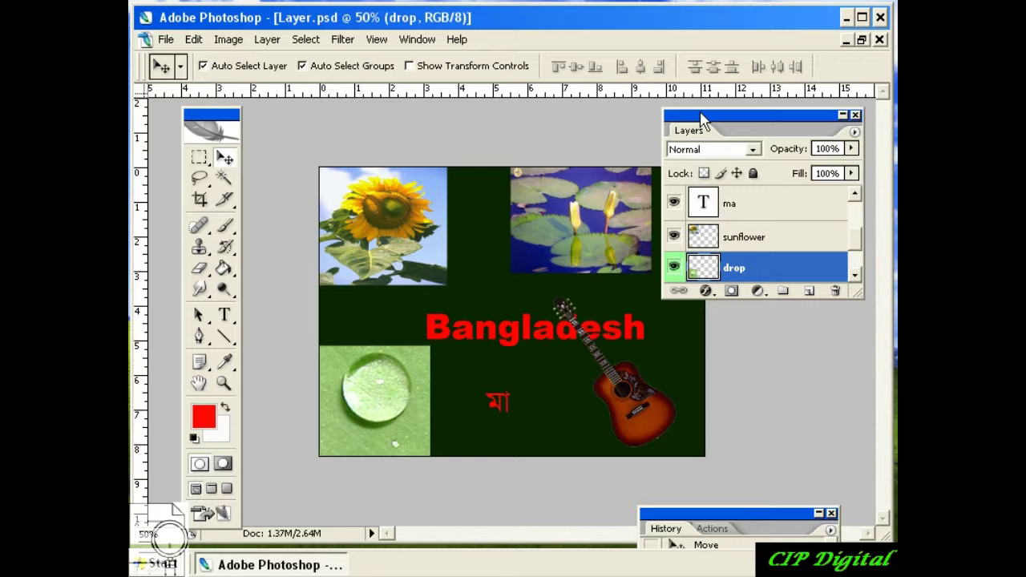
- Reposition the Layers palette and select the sunflower layer from the canvas
mouse_move(703, 119)
left_mouse_down()
mouse_move(699, 210)
mouse_move(688, 142)
left_mouse_up()
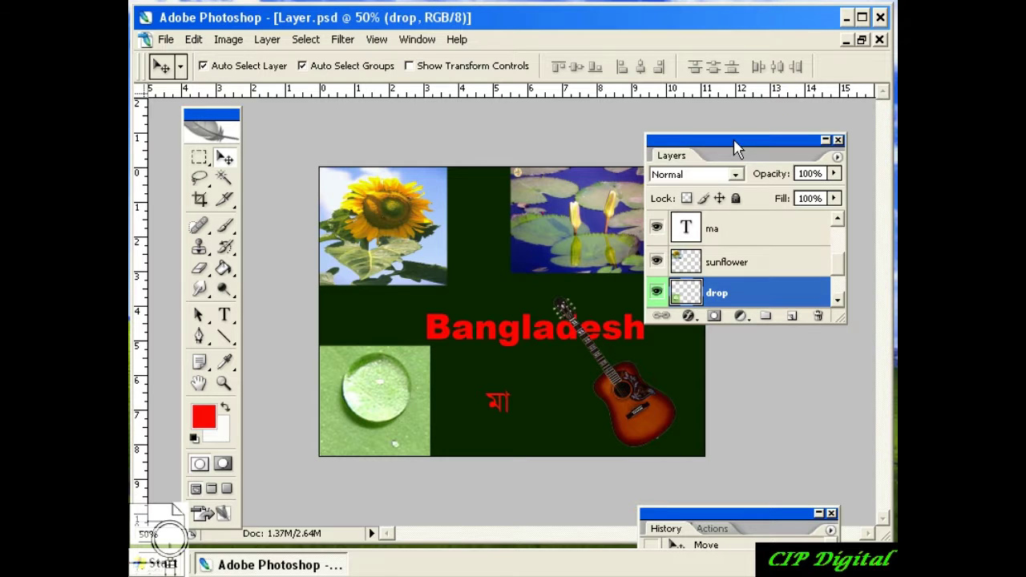
left_click_drag(734, 138, 781, 130)
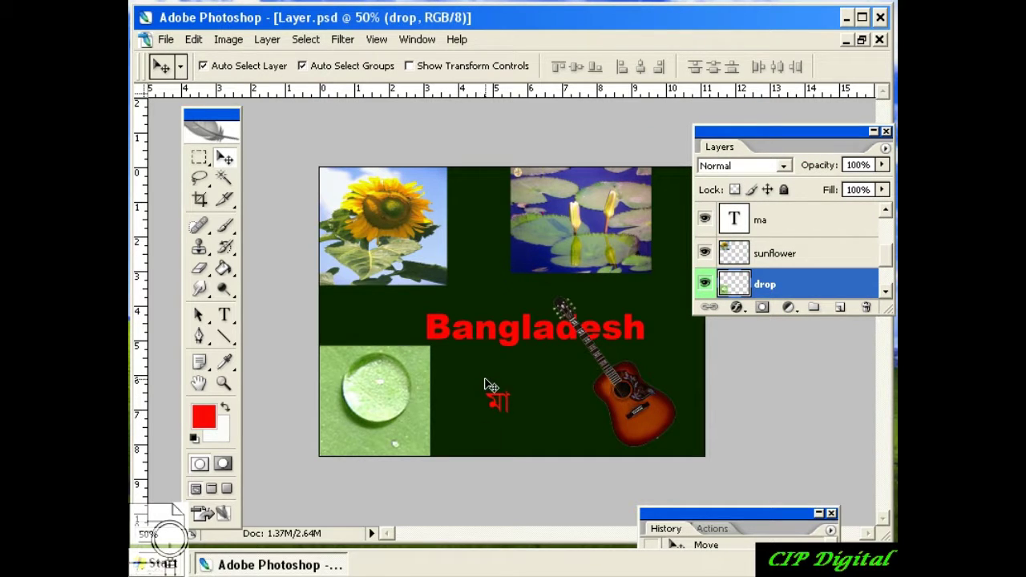
right_click(393, 218)
left_click(426, 231)
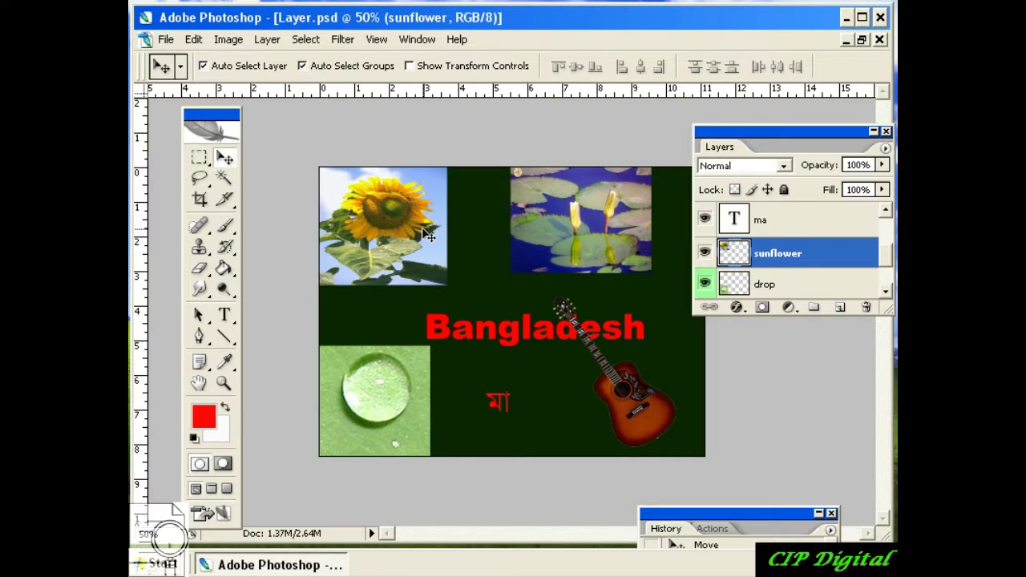
- Preview the sunflower layer faded to about 24% opacity, then restore it to 99%
left_click_drag(760, 143, 642, 143)
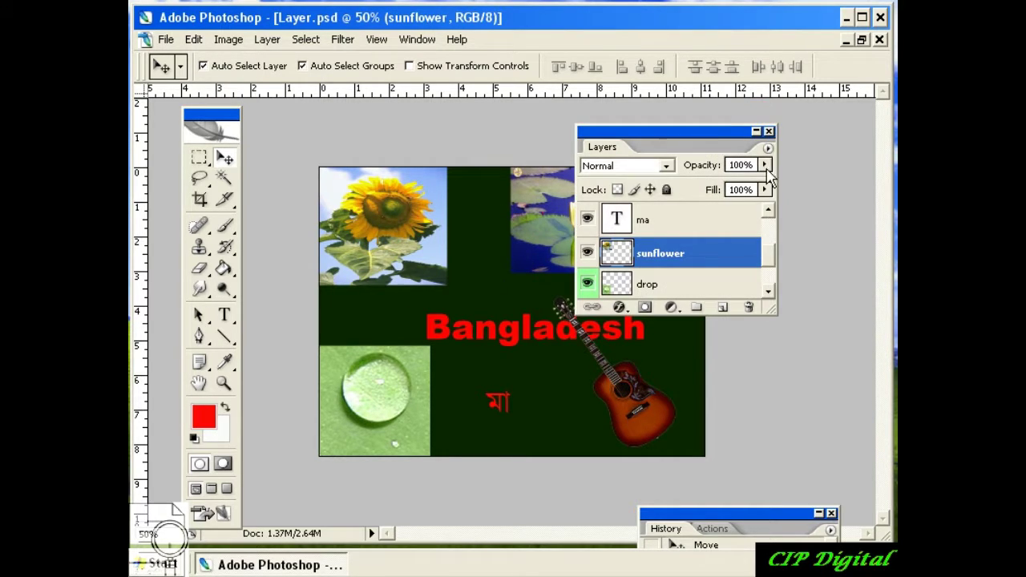
left_click(766, 165)
left_click_drag(763, 182, 714, 193)
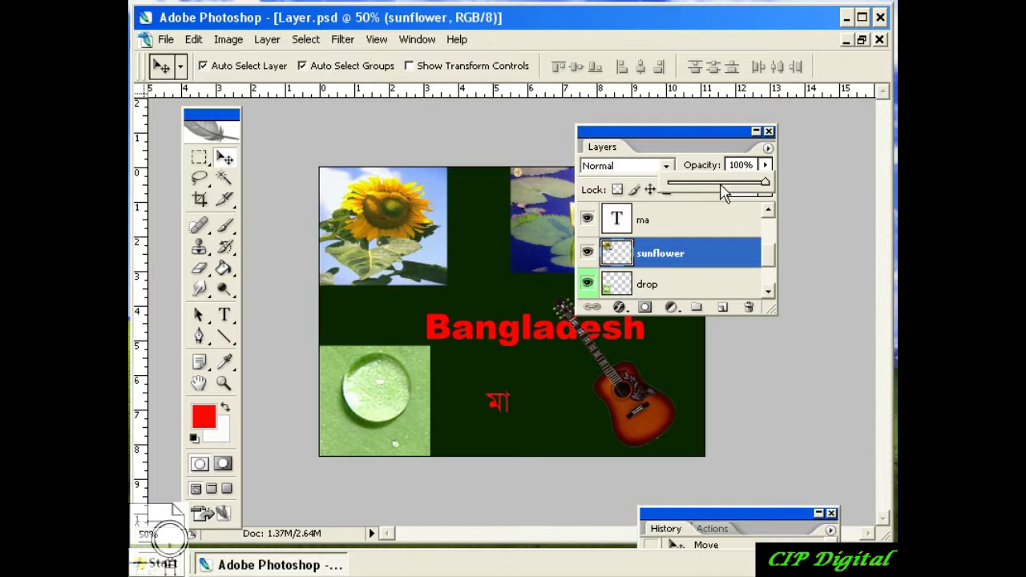
left_click_drag(714, 193, 713, 189)
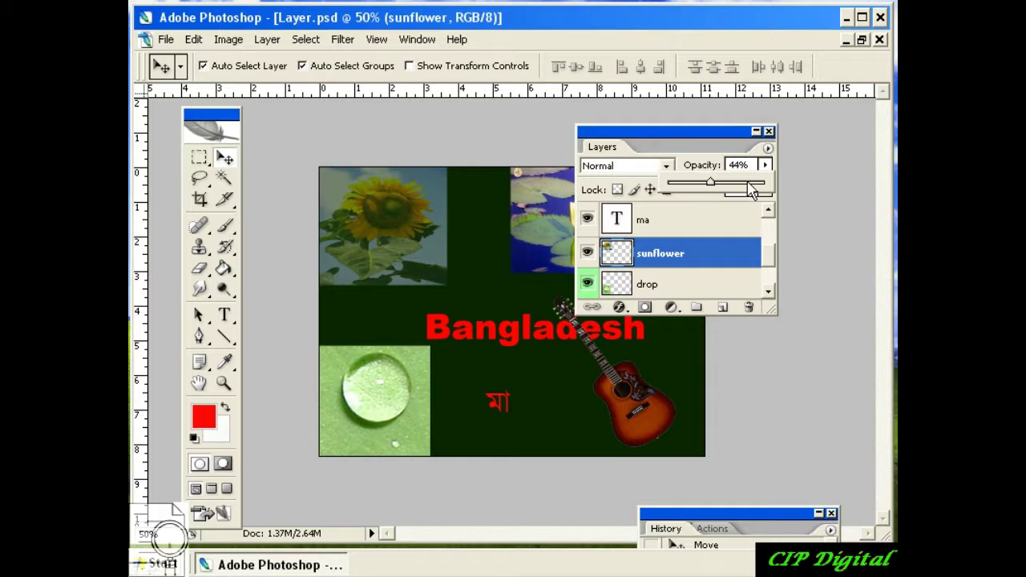
mouse_move(710, 183)
left_mouse_down()
mouse_move(685, 183)
mouse_move(692, 189)
left_mouse_up()
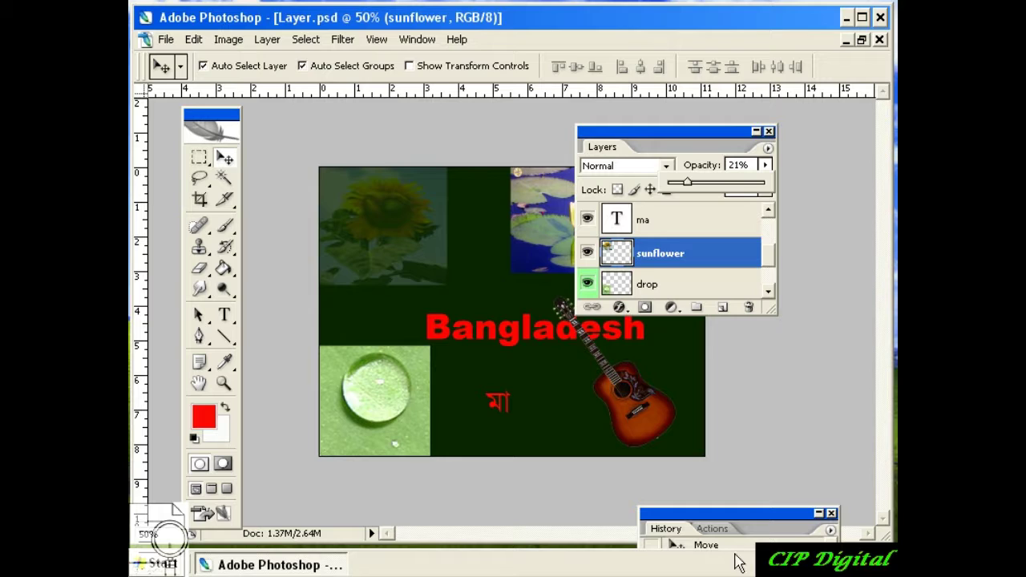
left_click(700, 182)
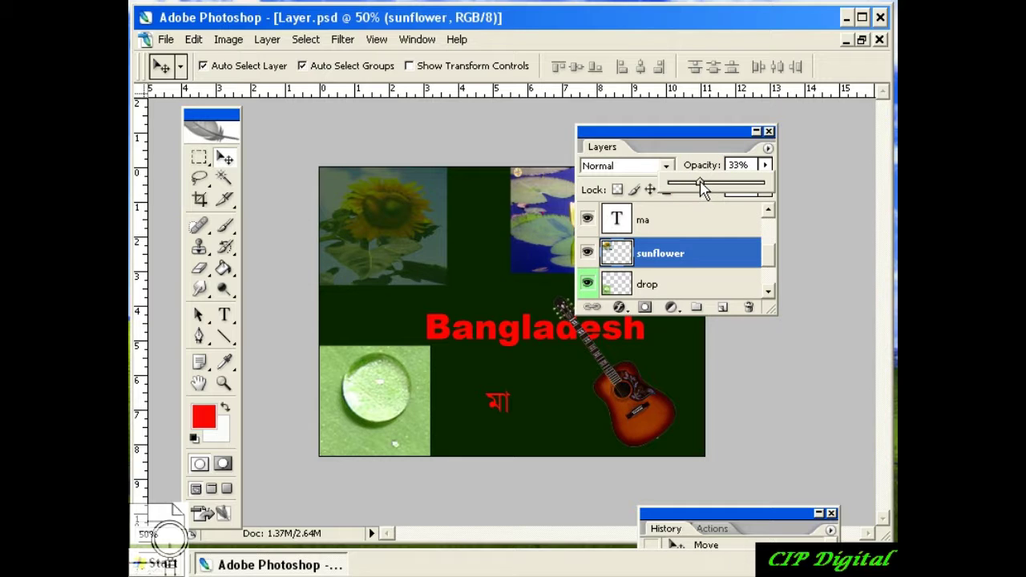
left_click_drag(700, 182, 765, 183)
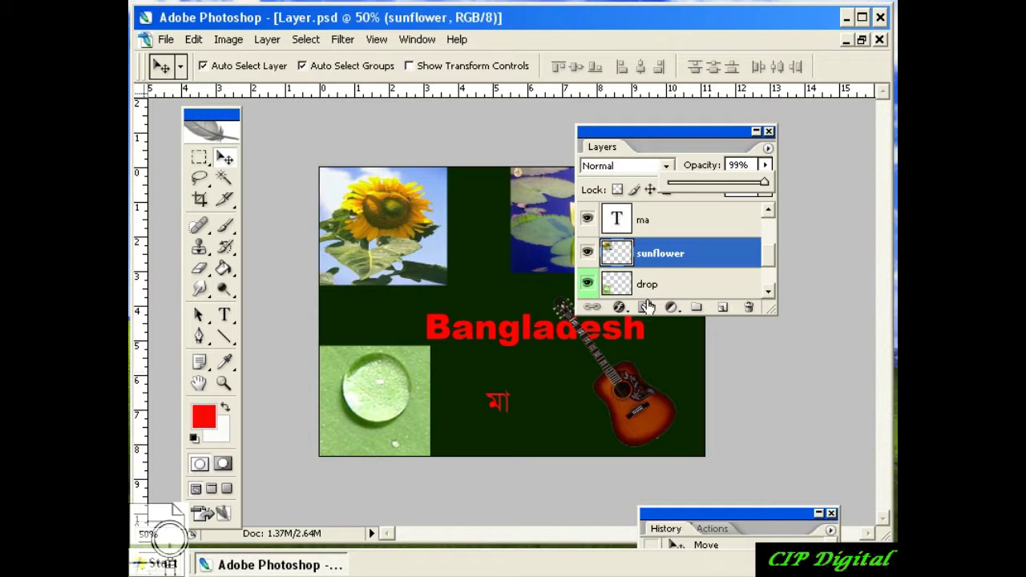
left_click_drag(635, 129, 752, 121)
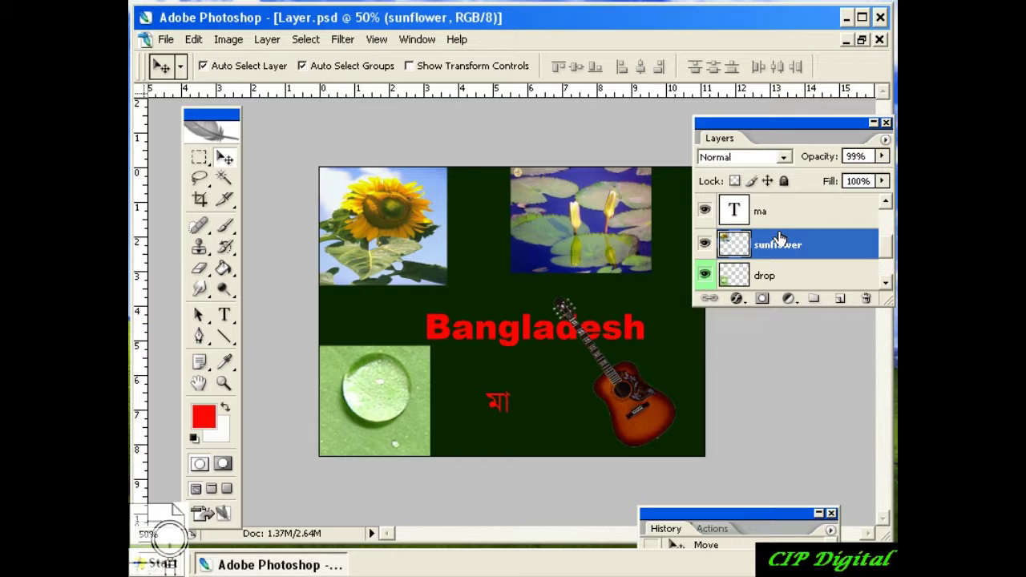
left_click_drag(773, 121, 760, 138)
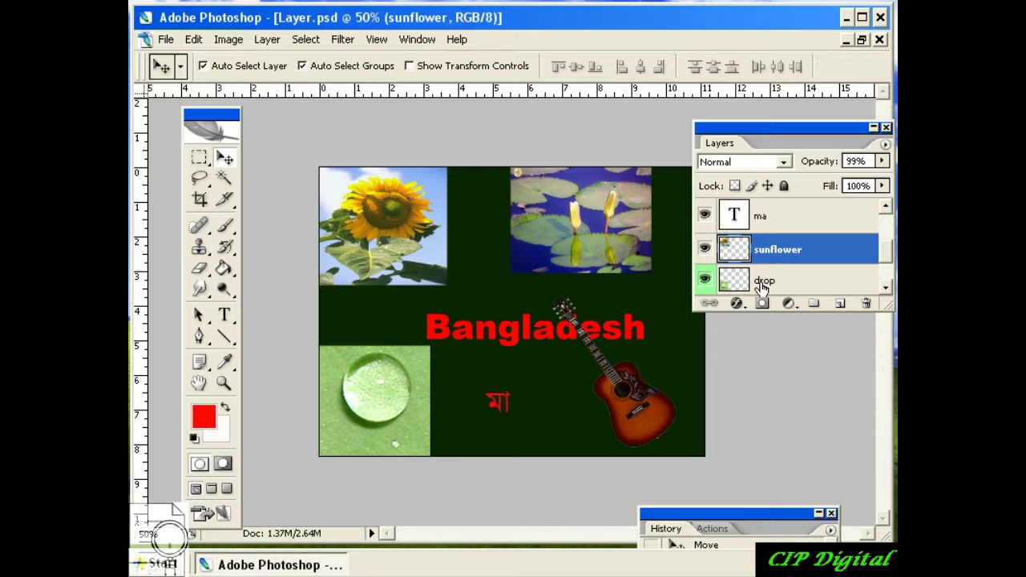
left_click(771, 287, "shift")
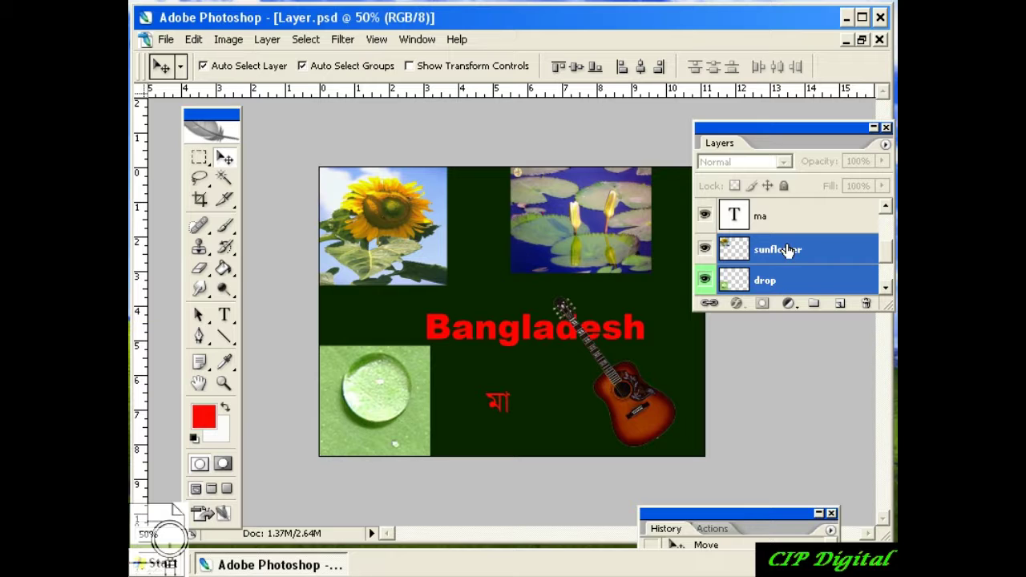
mouse_move(400, 215)
left_mouse_down()
mouse_move(458, 215)
mouse_move(385, 208)
mouse_move(388, 218)
left_mouse_up()
key("ctrl+z")
left_click(778, 258)
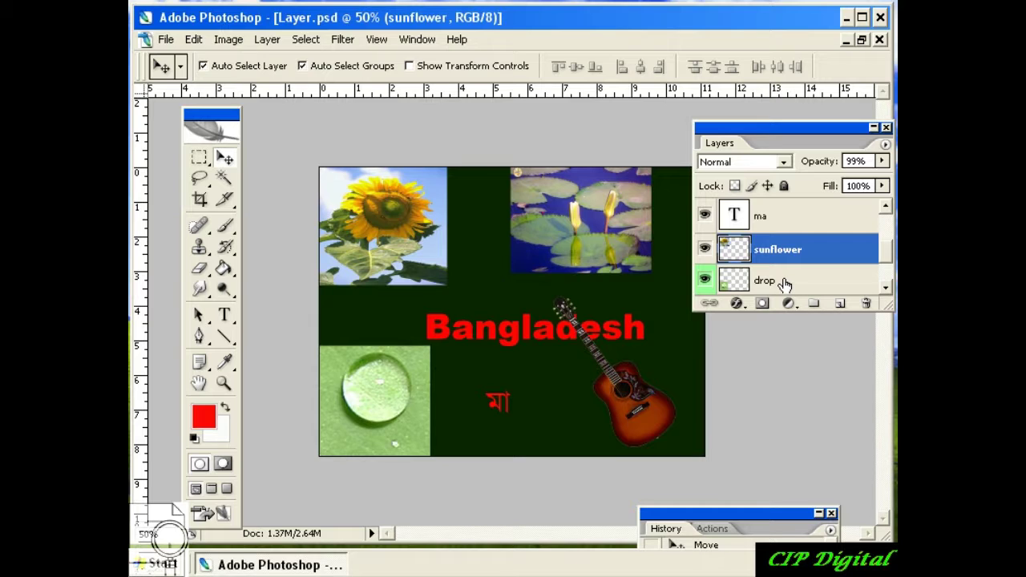
left_click(783, 285, "shift")
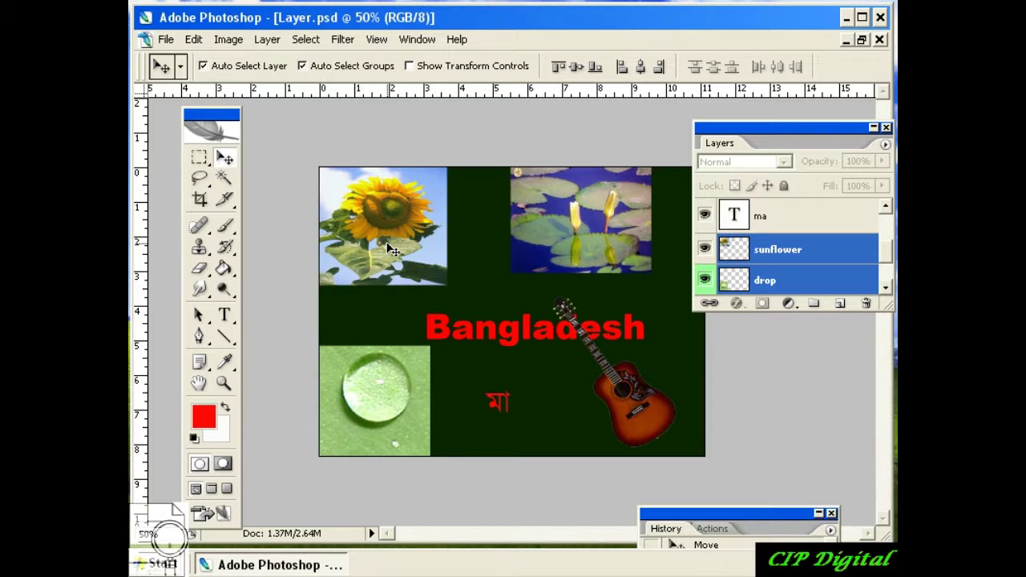
- Drag the drop and sunflower photos left together, then move the sunflower back into its corner
mouse_move(393, 247)
left_mouse_down()
mouse_move(385, 218)
mouse_move(391, 240)
left_mouse_up()
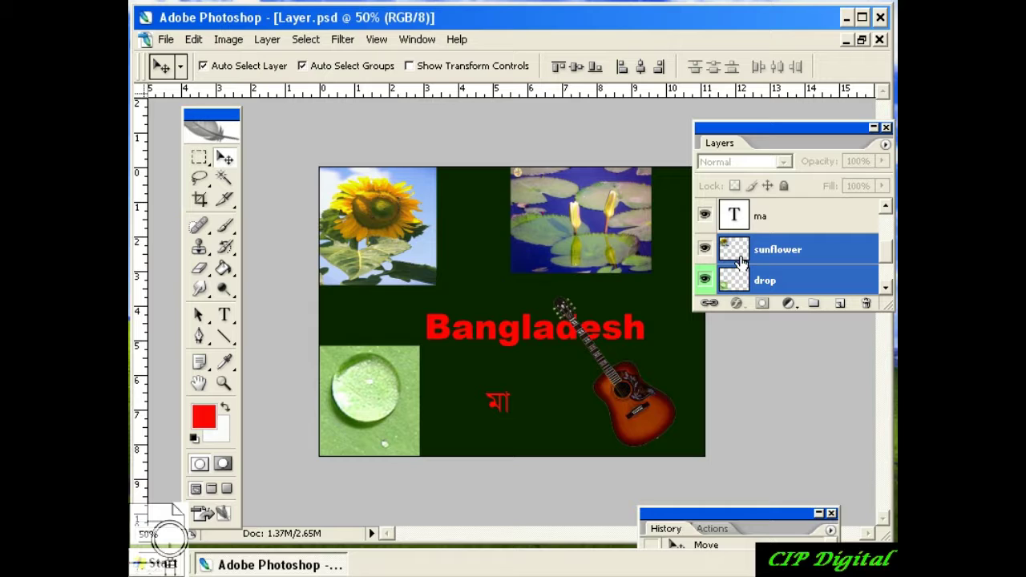
left_click(797, 257)
mouse_move(354, 238)
left_mouse_down()
mouse_move(405, 238)
mouse_move(393, 241)
left_mouse_up()
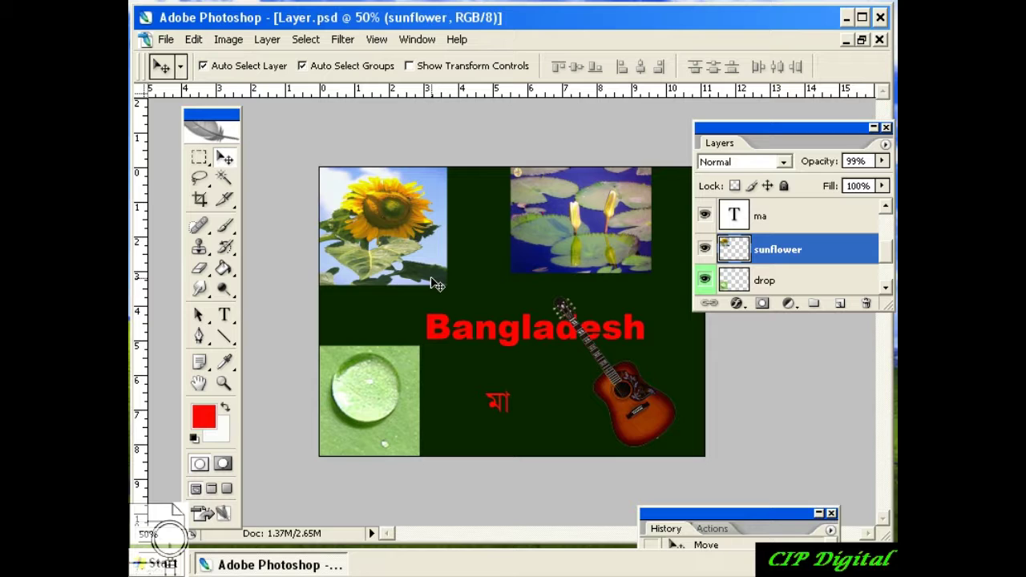
- Reposition the Layers palette and lock the sunflower layer's position
mouse_move(797, 128)
left_mouse_down()
mouse_move(647, 150)
mouse_move(727, 124)
left_mouse_up()
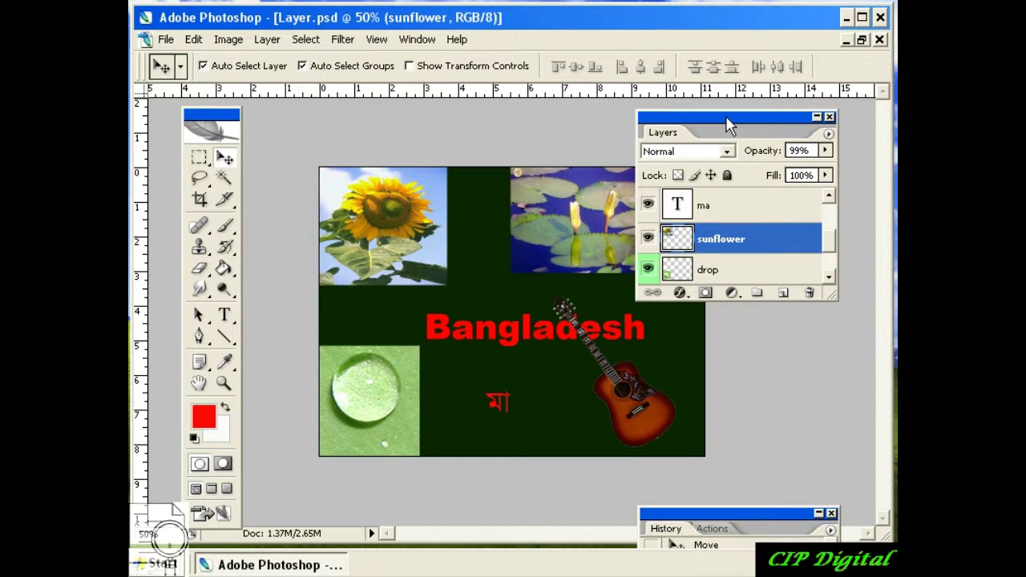
left_click_drag(716, 120, 739, 118)
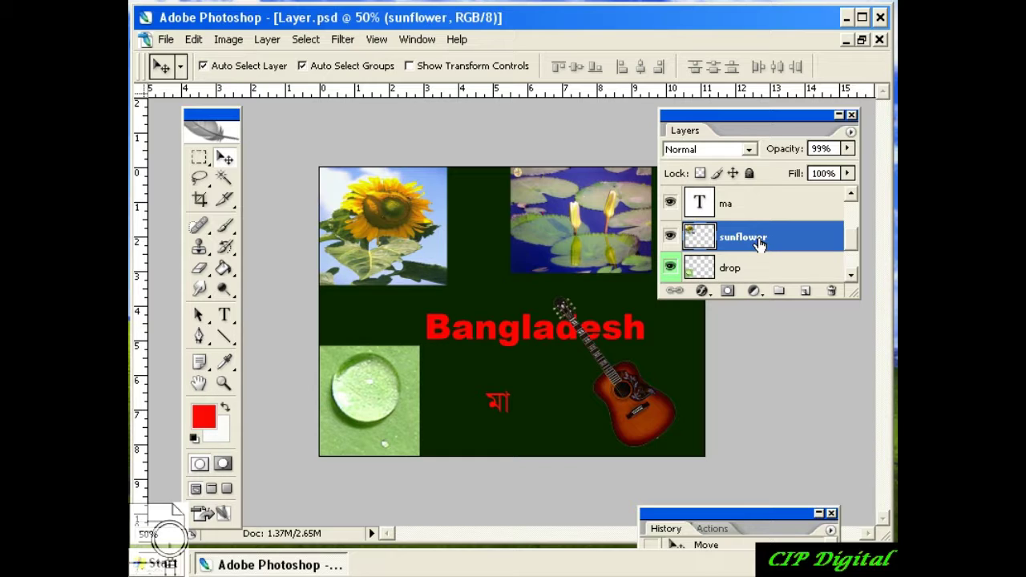
left_click(732, 175)
- Select the dark green Layer 6 and reposition the Layers panel
left_click(393, 226)
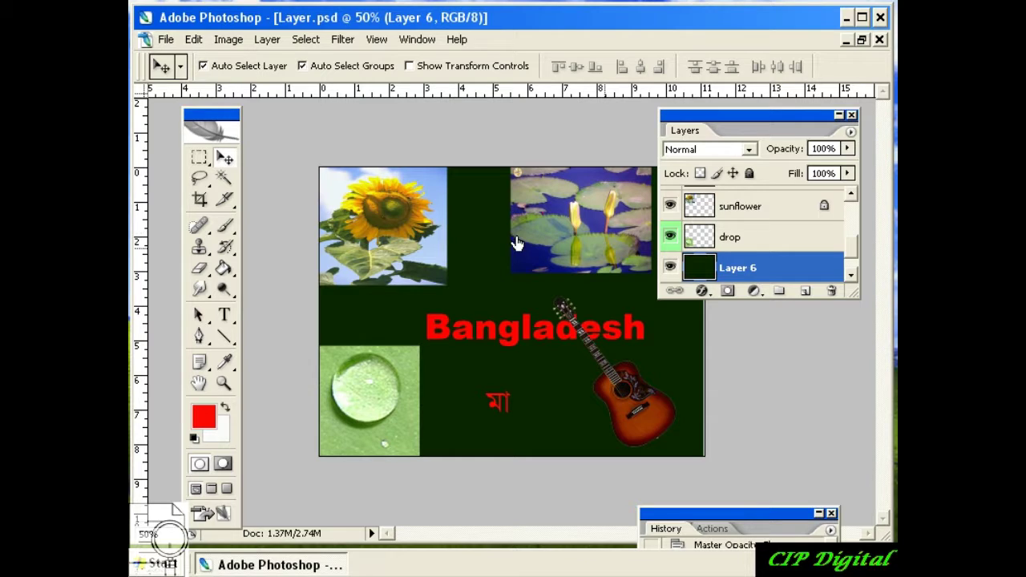
left_click_drag(719, 129, 699, 130)
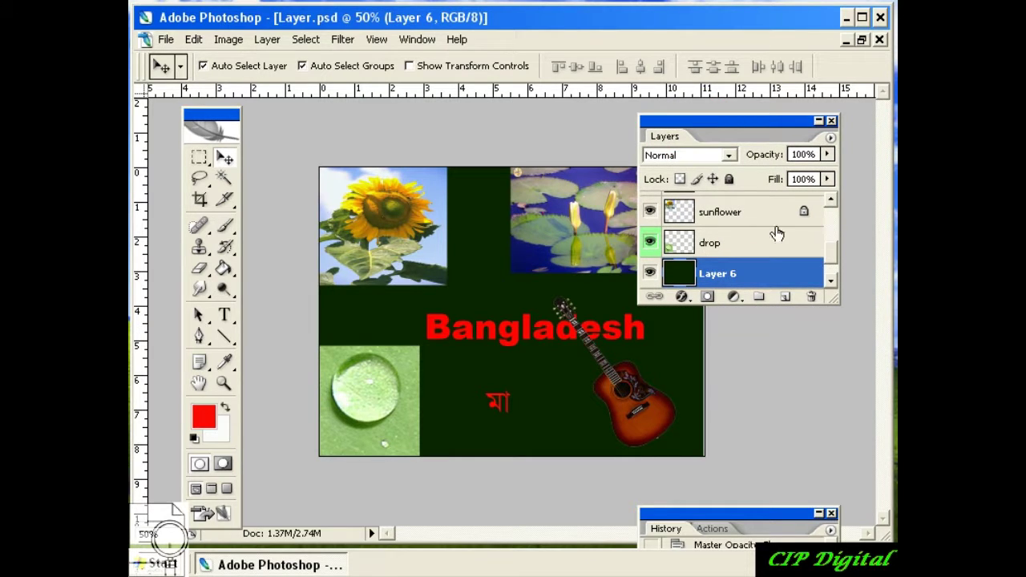
left_click(831, 264)
left_click_drag(831, 264, 829, 255)
- Unlock the sunflower layer's position, nudge the photo right and back, then lock it fully
left_click(781, 240)
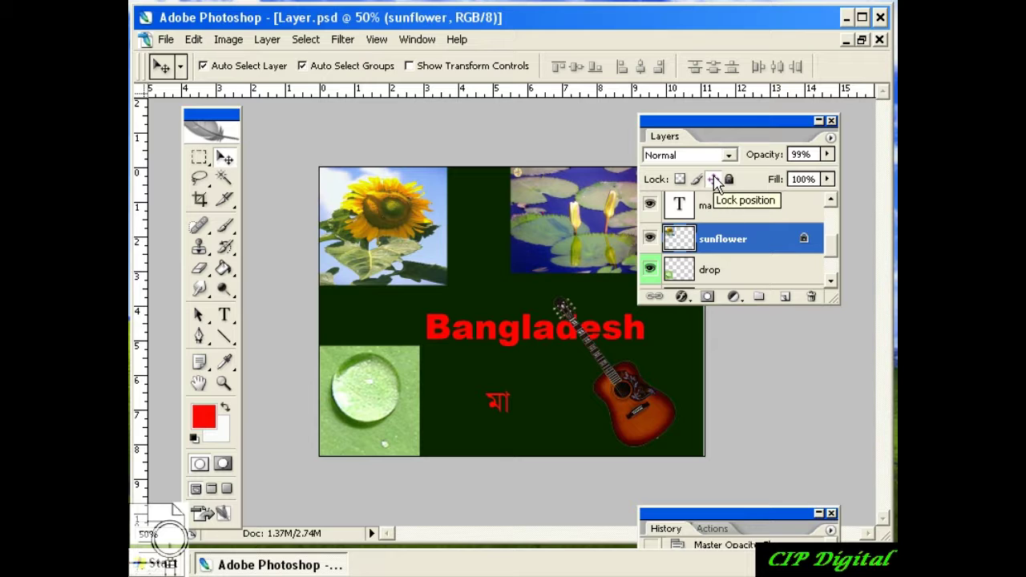
left_click(714, 179)
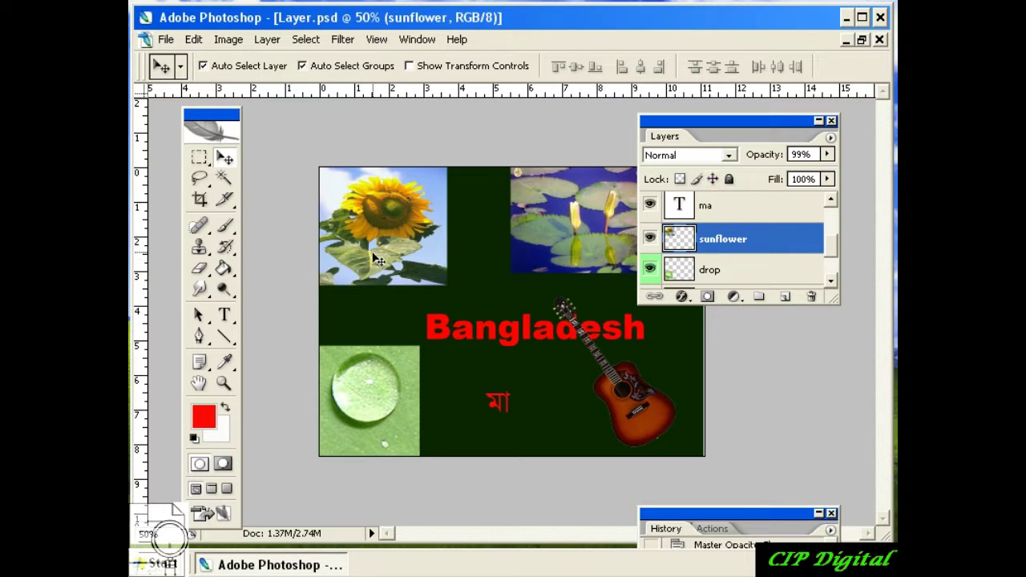
left_click_drag(377, 251, 385, 251)
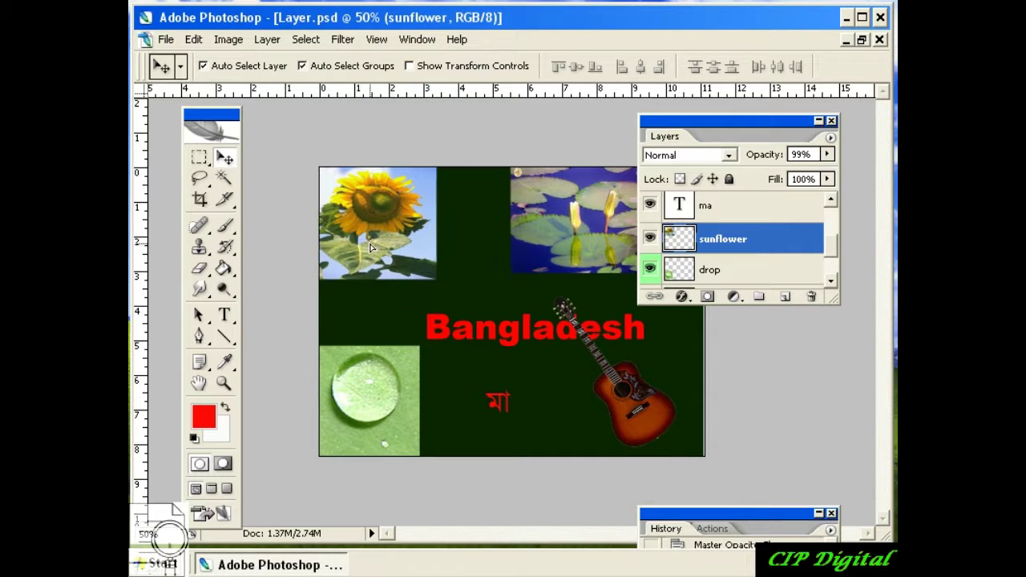
left_click_drag(386, 251, 378, 251)
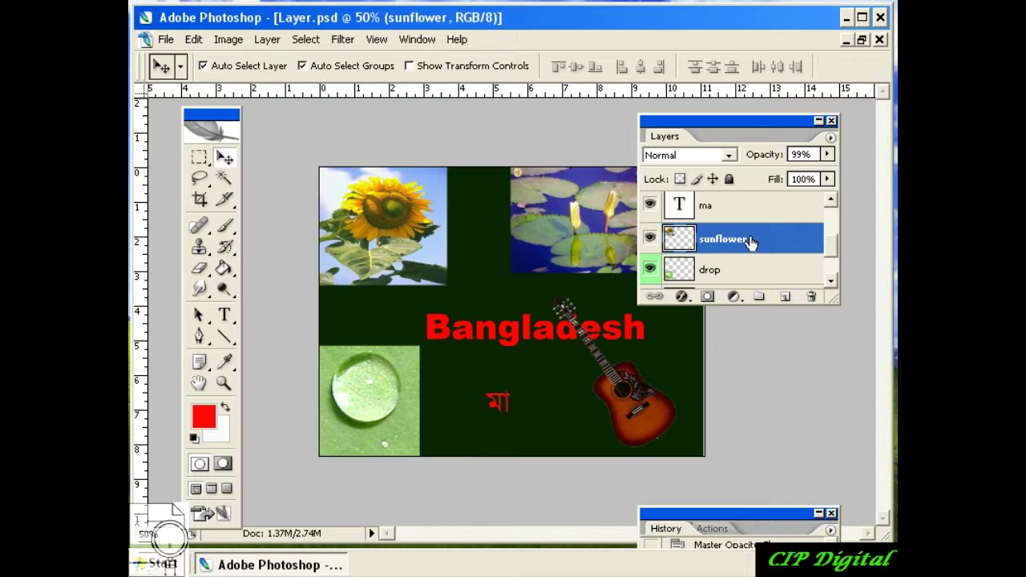
left_click(729, 180)
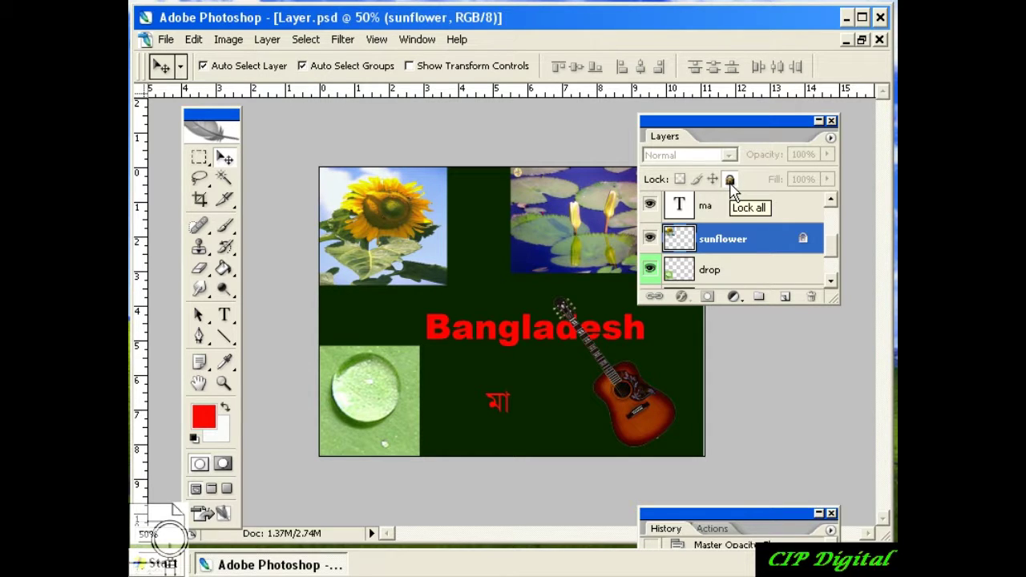
- Shift the dark green Layer 6 over the white strip, then try trashing the locked sunflower layer
left_click_drag(395, 230, 398, 233)
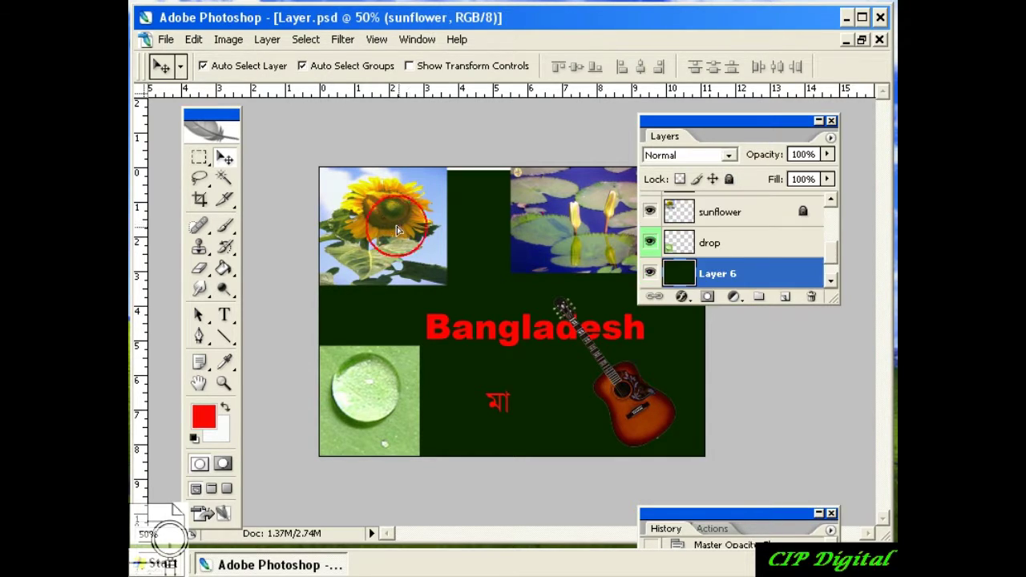
left_click_drag(470, 241, 469, 238)
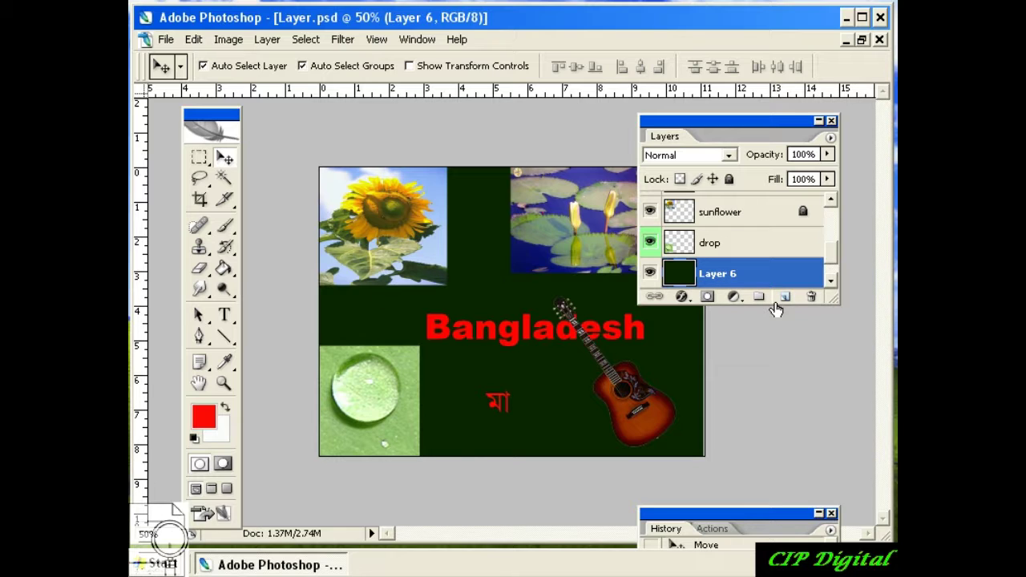
key("alt+bracketright")
key("alt+bracketright")
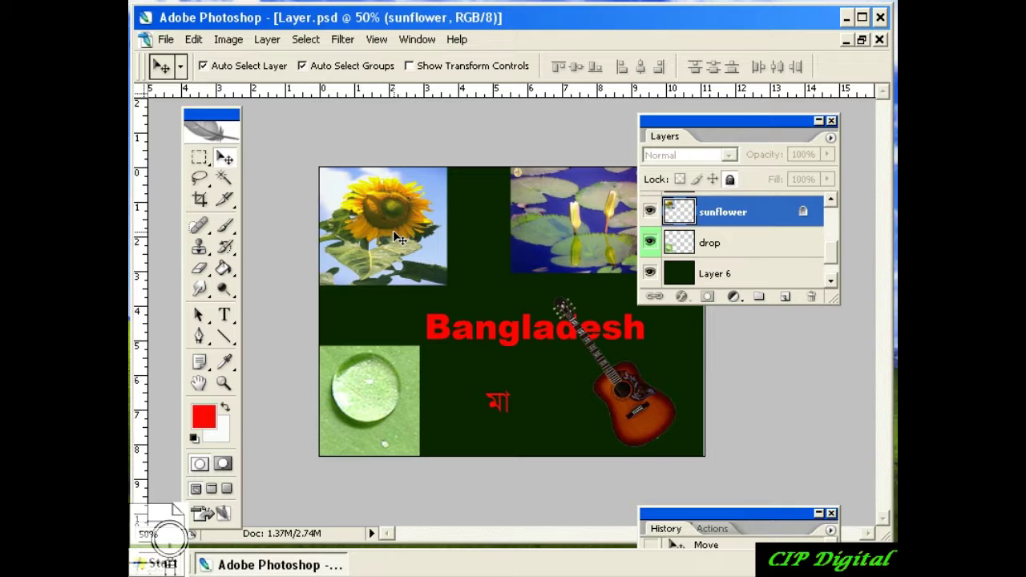
left_click_drag(670, 227, 814, 298)
left_click_drag(814, 297, 810, 297)
left_click(730, 180)
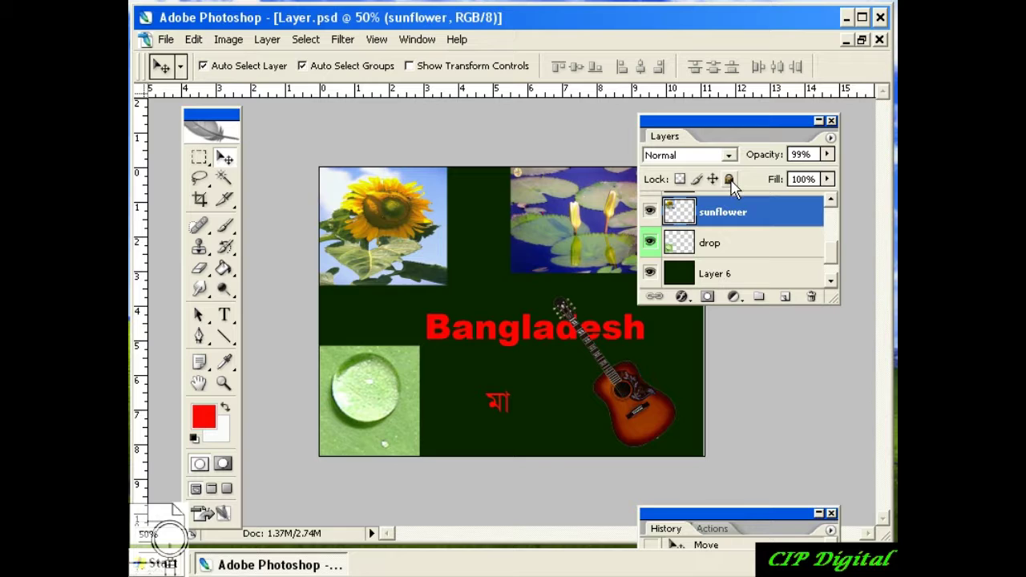
double_click(730, 180)
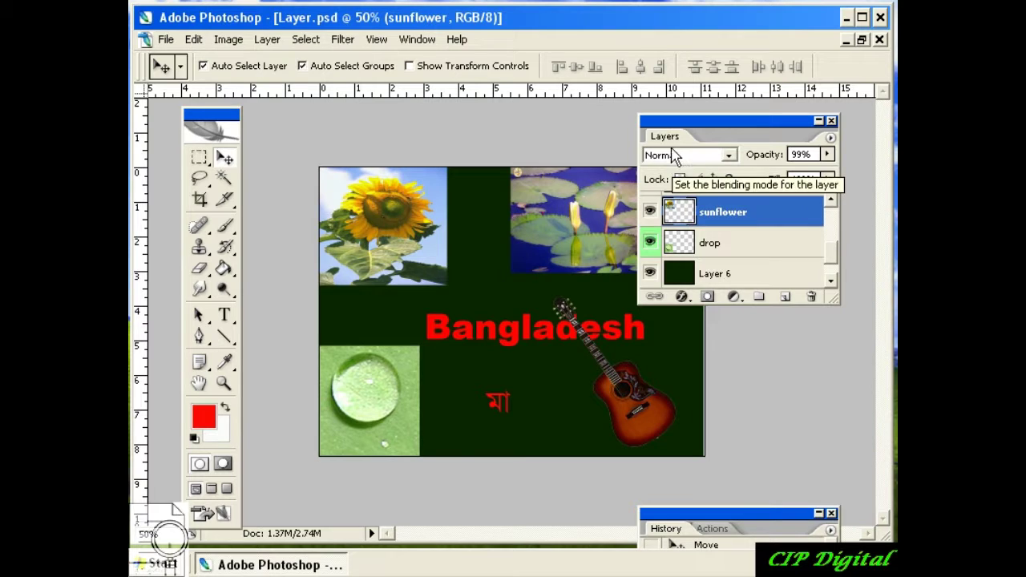
left_click(728, 156)
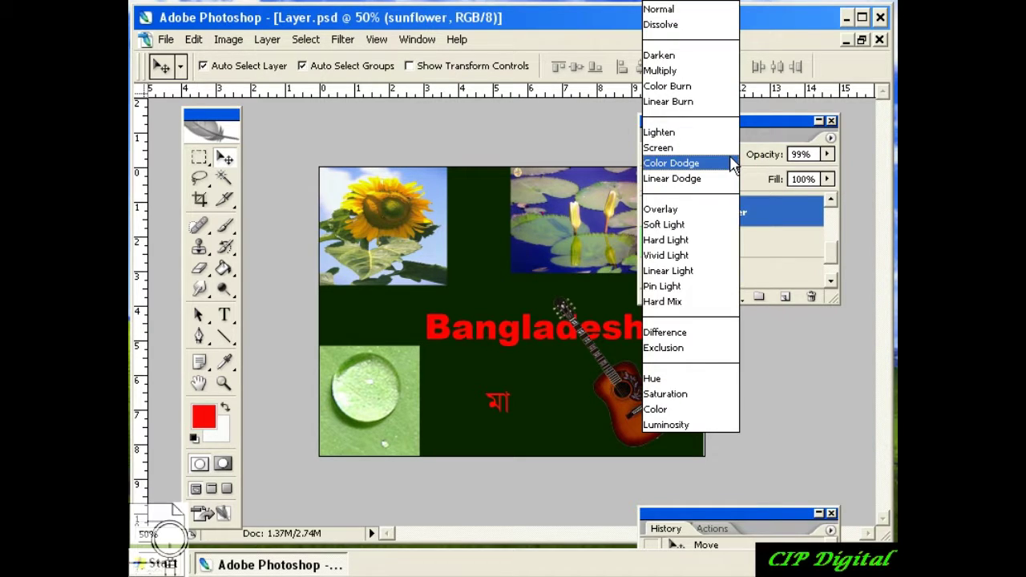
left_click(732, 163)
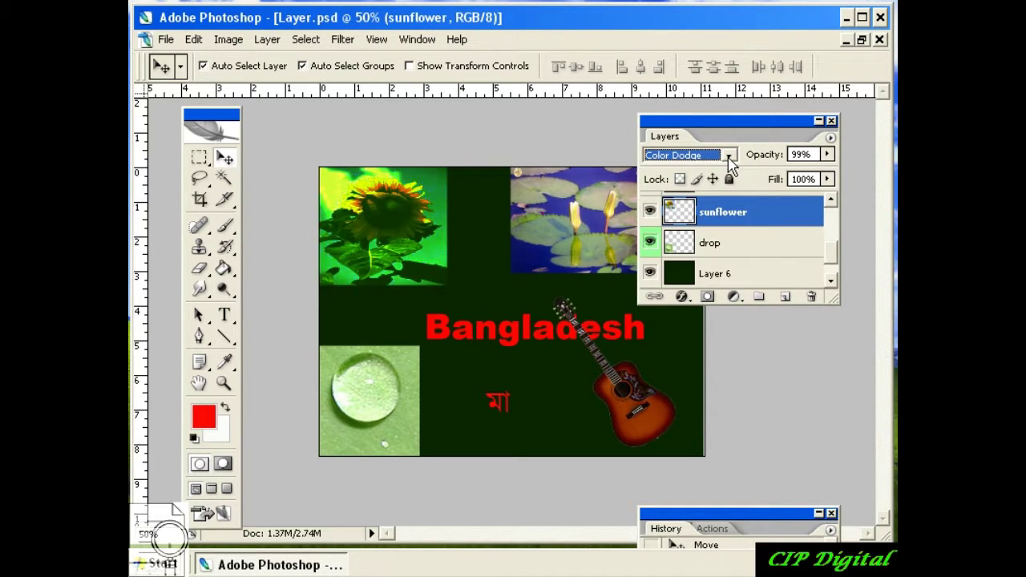
left_click(729, 157)
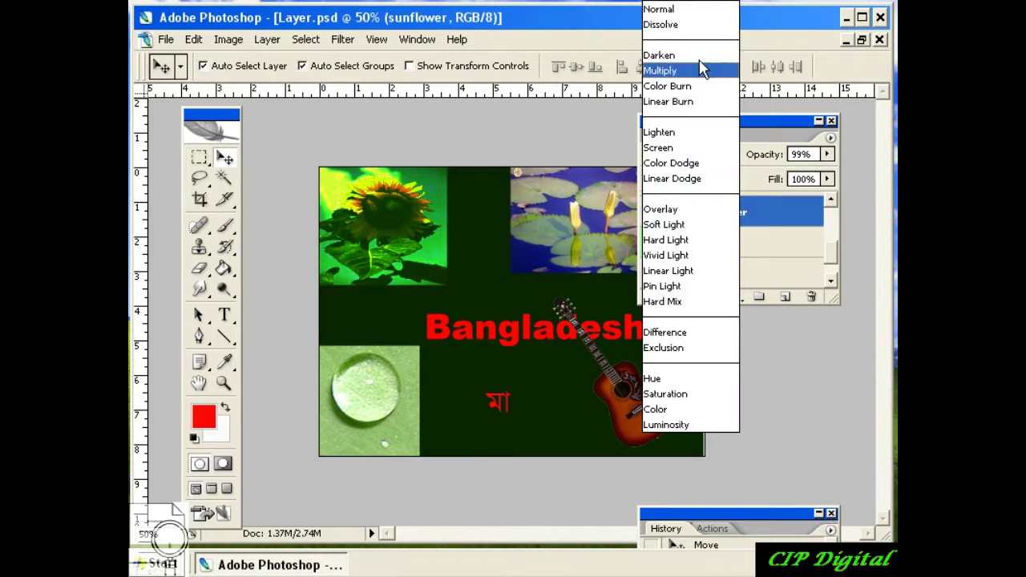
left_click(661, 9)
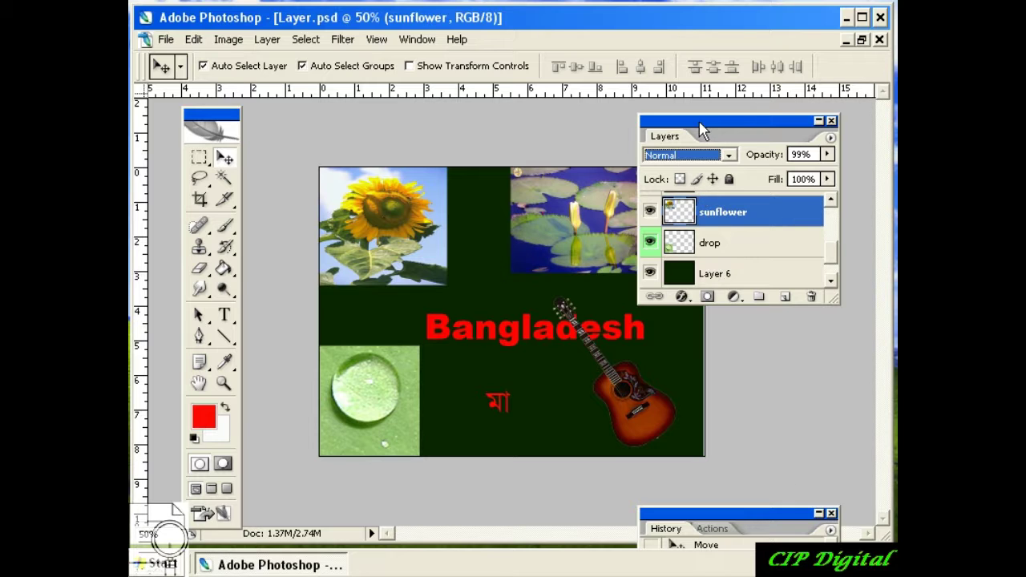
mouse_move(699, 124)
left_mouse_down()
mouse_move(798, 113)
mouse_move(654, 139)
left_mouse_up()
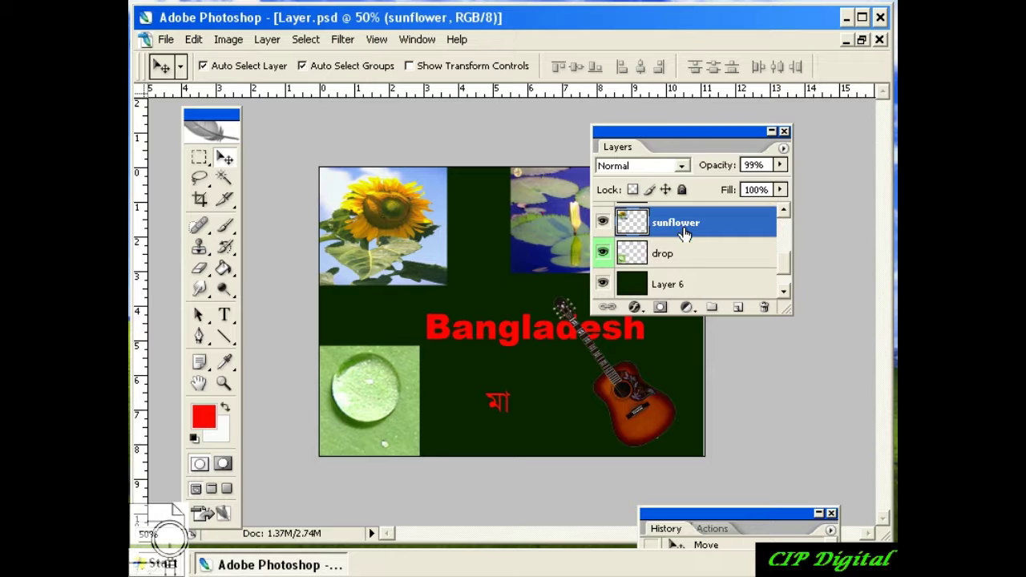
- Duplicate the guitar's Layer 5 as Layer 5 copy and keep the copy selected
left_click_drag(784, 269, 784, 233)
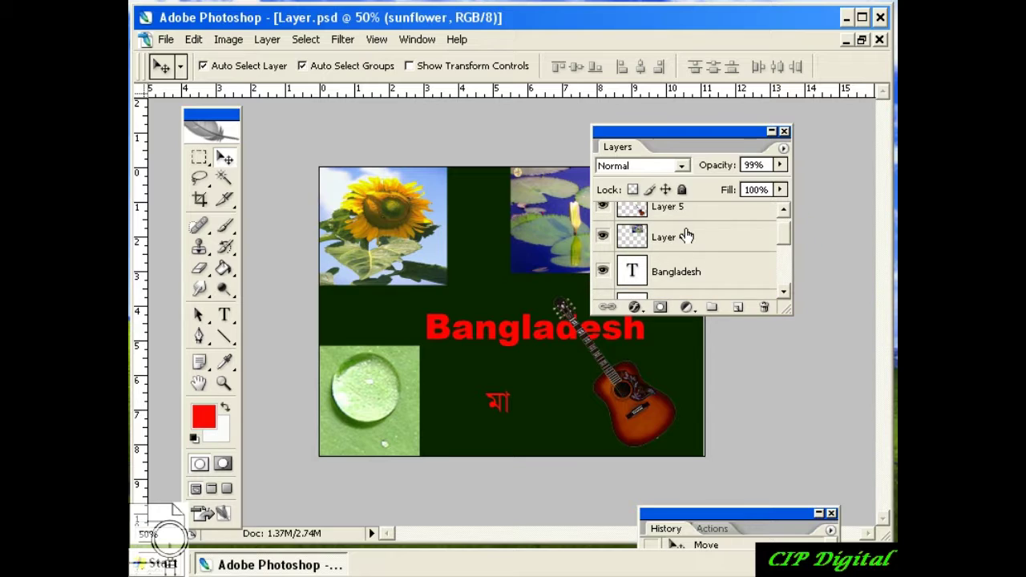
left_click(686, 216)
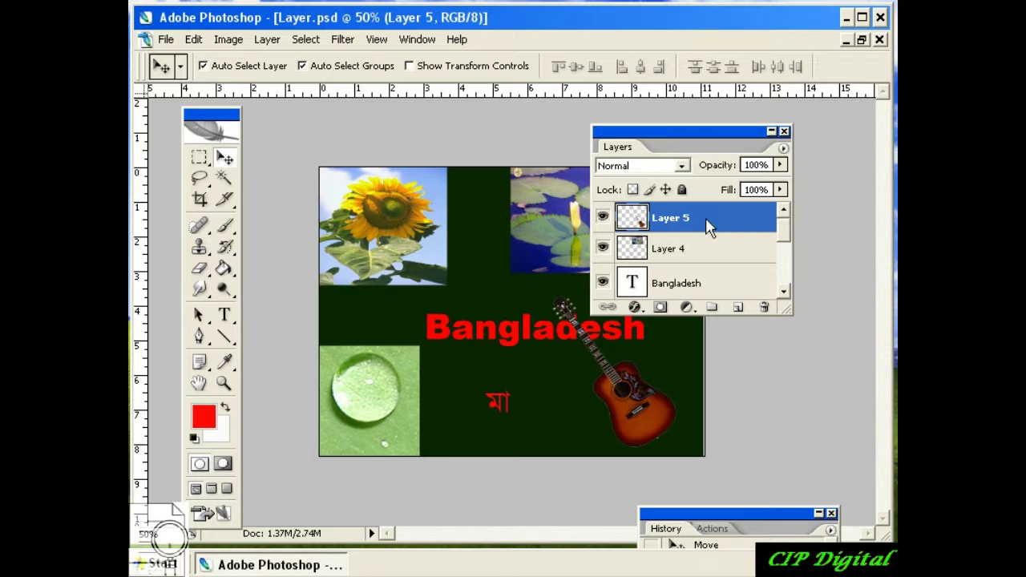
right_click(706, 218)
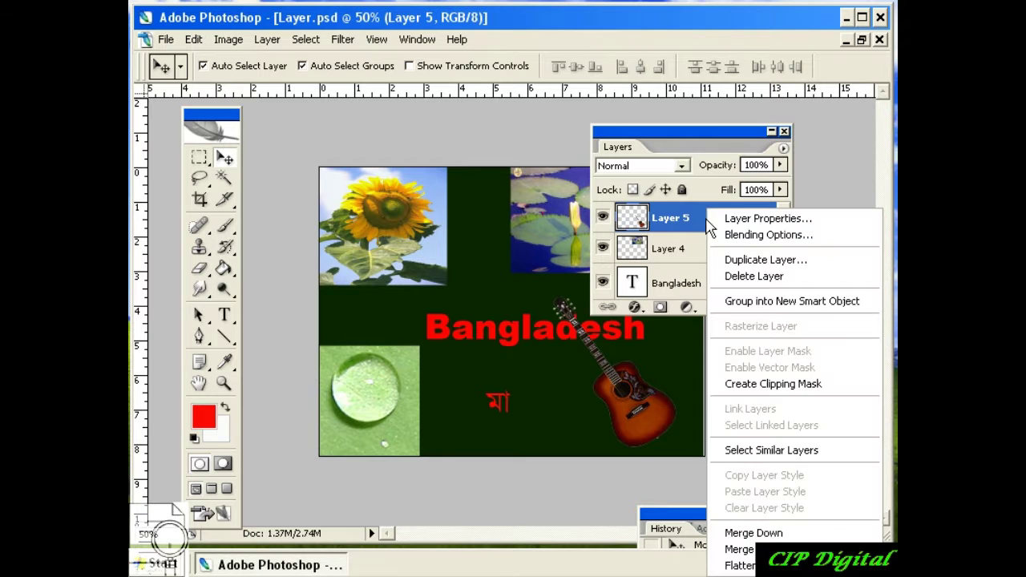
left_click(754, 261)
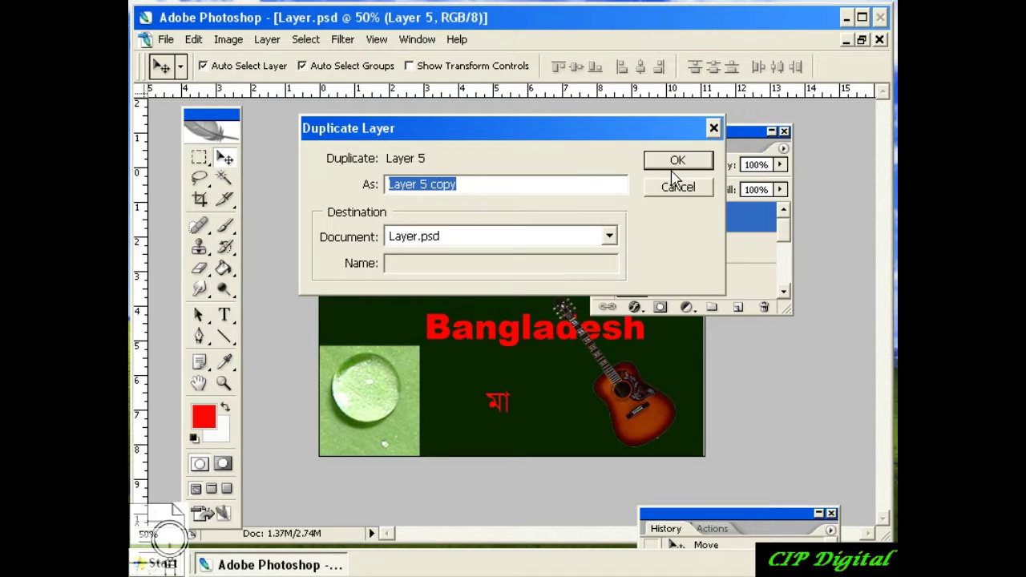
left_click(676, 163)
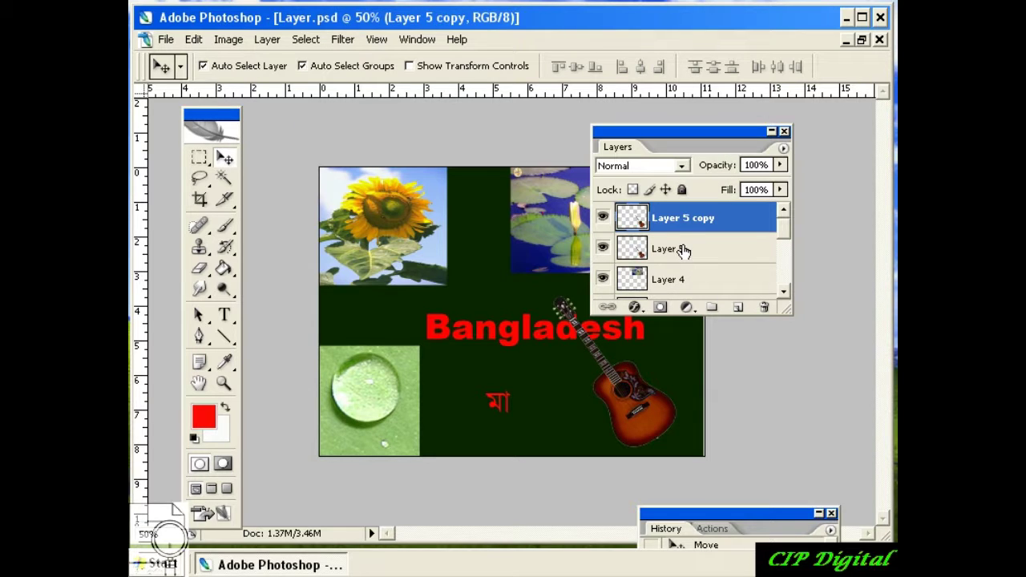
left_click(684, 253)
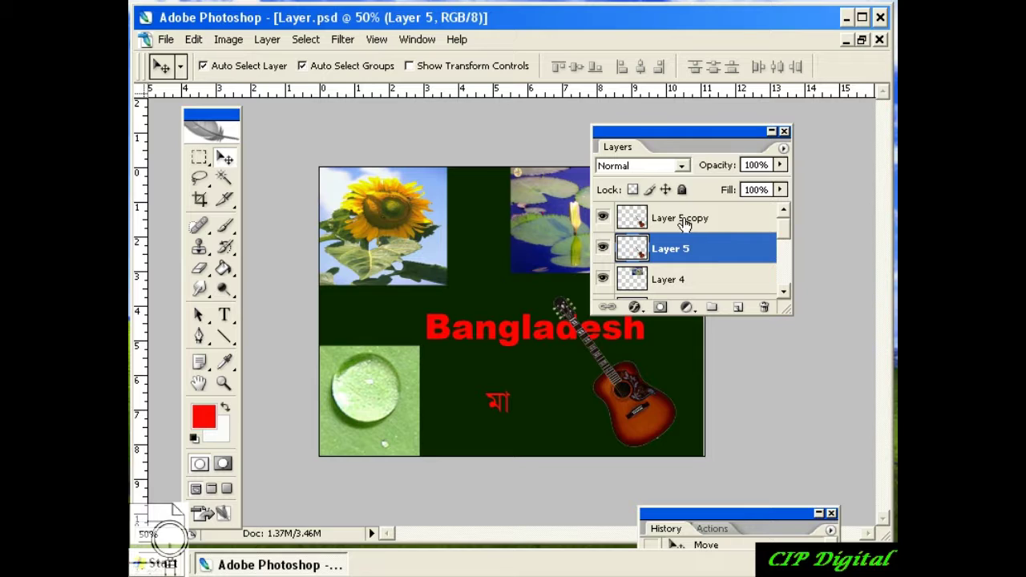
left_click(691, 227)
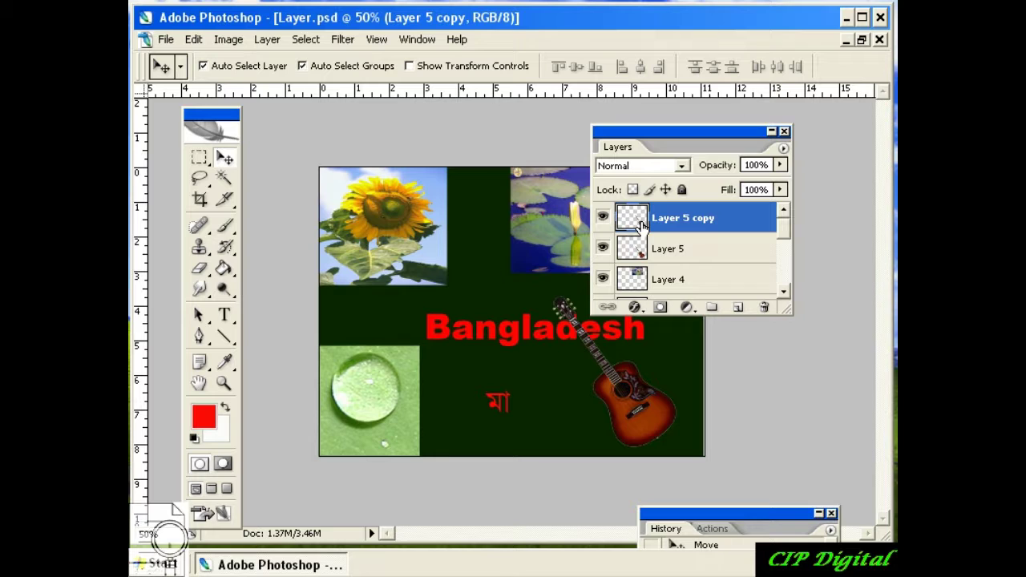
mouse_move(656, 143)
left_mouse_down()
mouse_move(789, 167)
mouse_move(771, 161)
left_mouse_up()
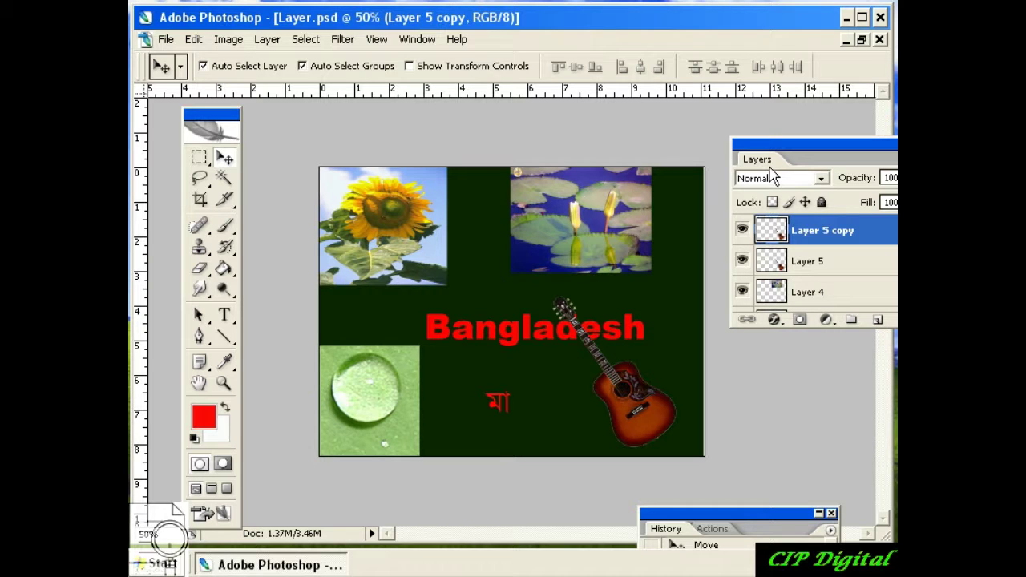
mouse_move(800, 142)
left_mouse_down()
mouse_move(720, 139)
mouse_move(809, 130)
left_mouse_up()
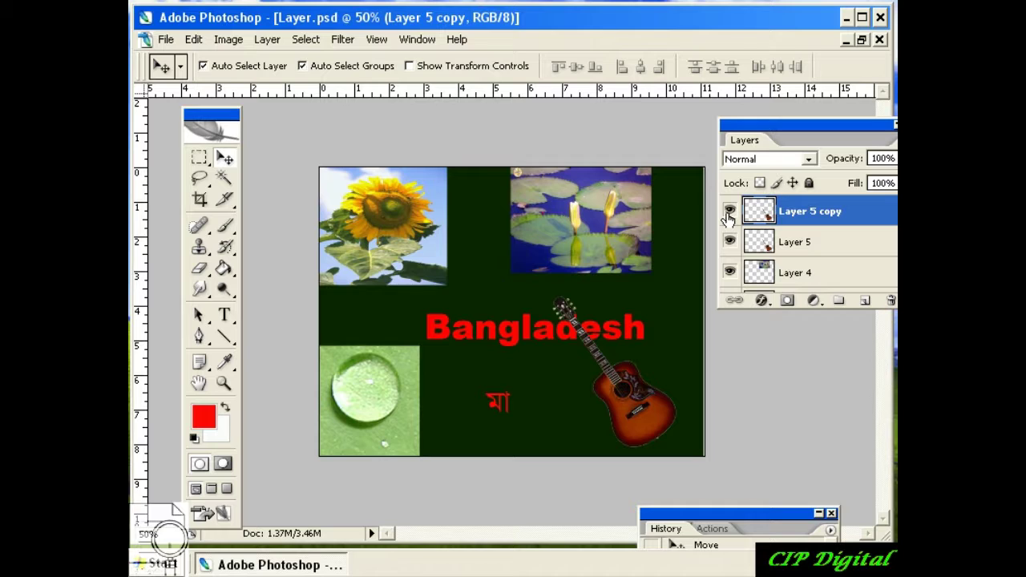
right_click(391, 396)
right_click(590, 210)
left_click(606, 219)
right_click(534, 200)
left_click(594, 213)
left_click_drag(769, 129, 673, 120)
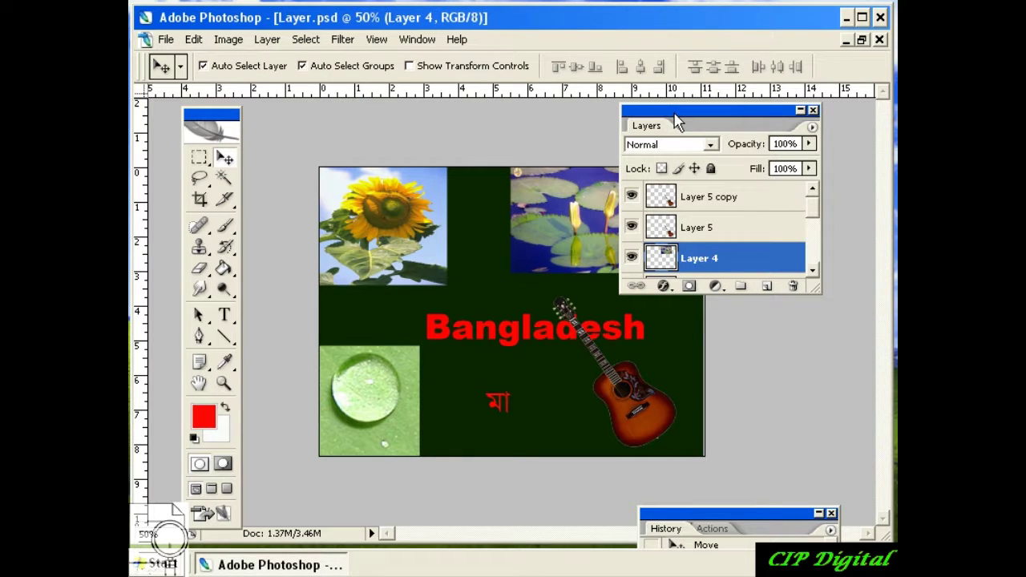
left_click(812, 271)
mouse_move(699, 110)
left_mouse_down()
mouse_move(806, 131)
mouse_move(769, 128)
left_mouse_up()
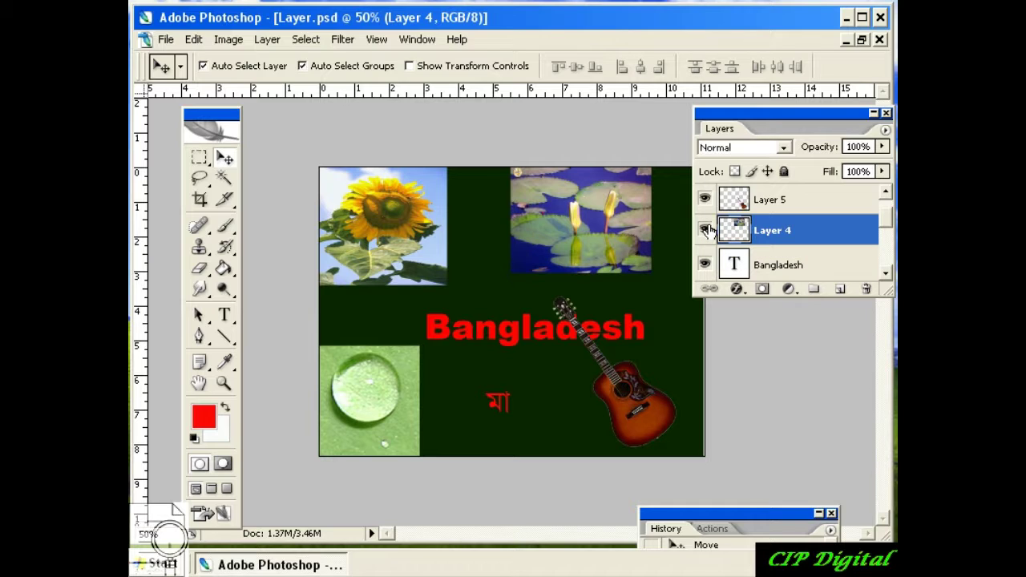
left_click_drag(738, 114, 768, 129)
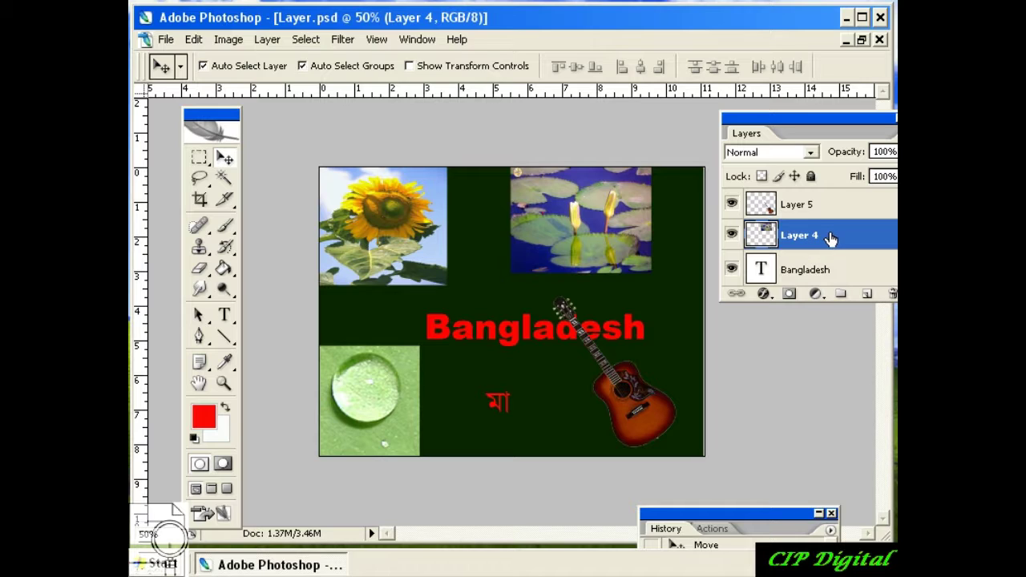
left_click(732, 235)
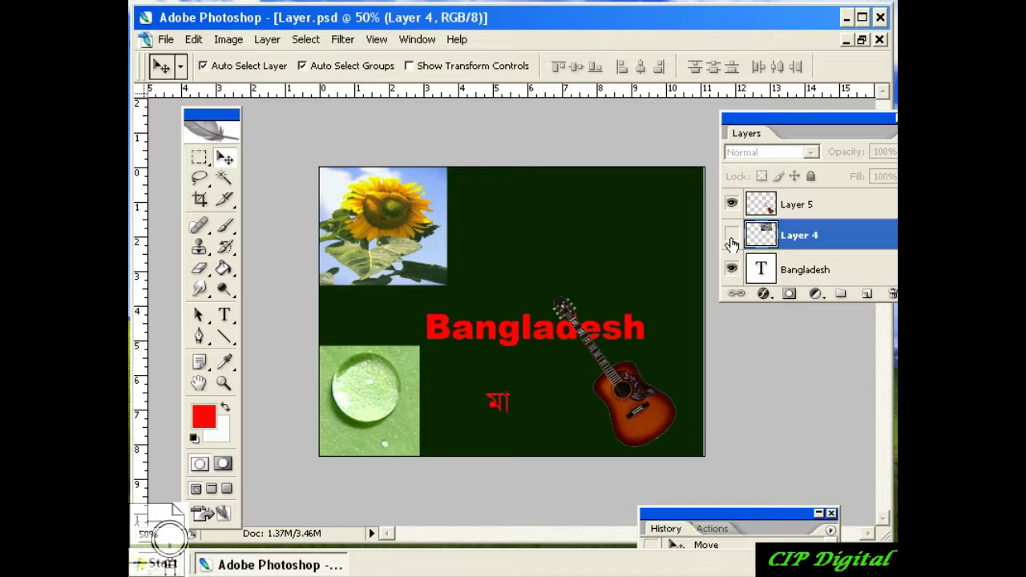
left_click(731, 236)
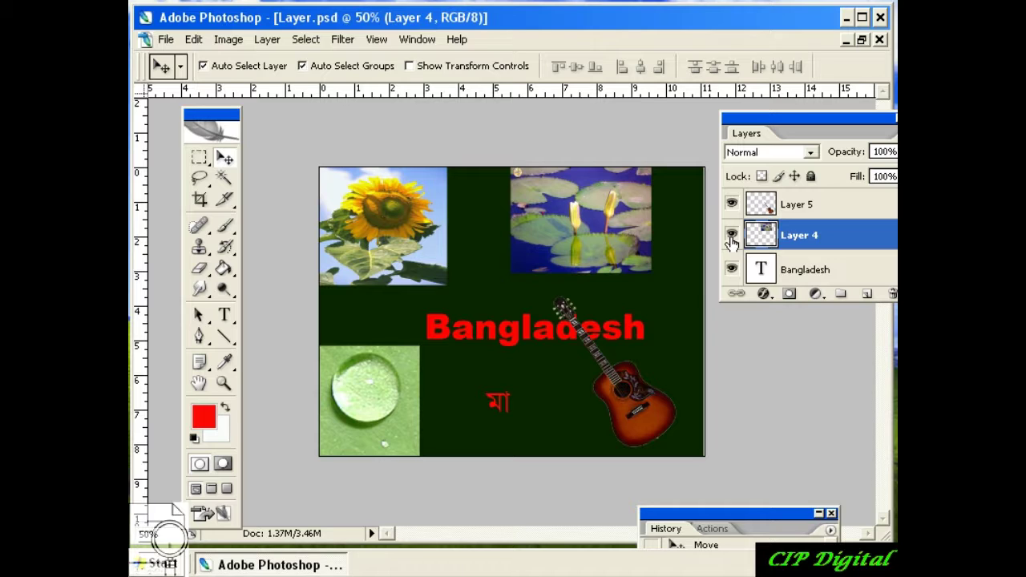
- Select the Bangladesh text layer and shift the text to the left
right_click(432, 327)
left_click(464, 339)
left_click_drag(436, 327, 366, 320)
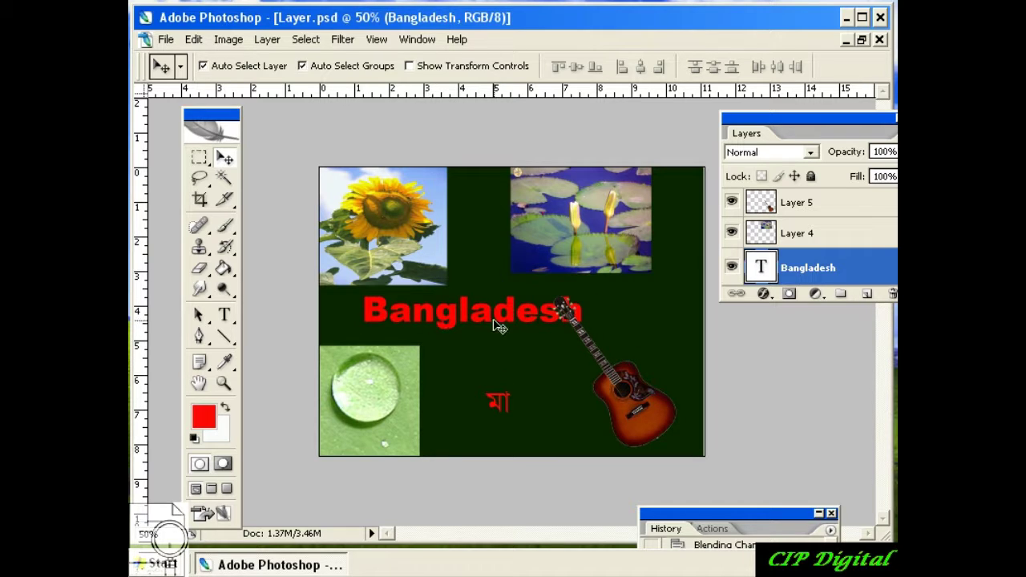
left_click_drag(792, 115, 675, 125)
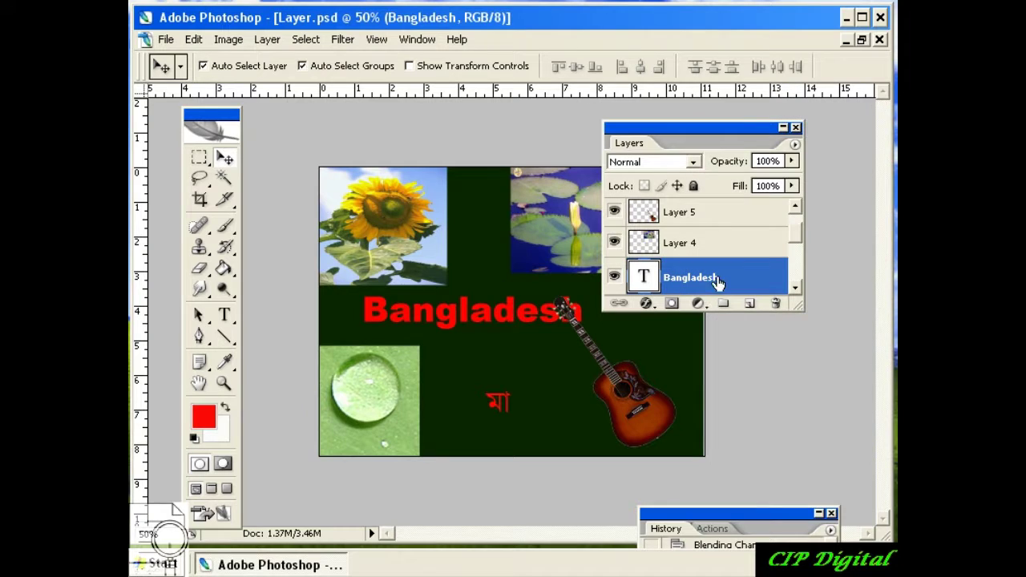
- Load the Bangladesh letters' outline as a selection and bring up the fill tools
left_click(795, 287)
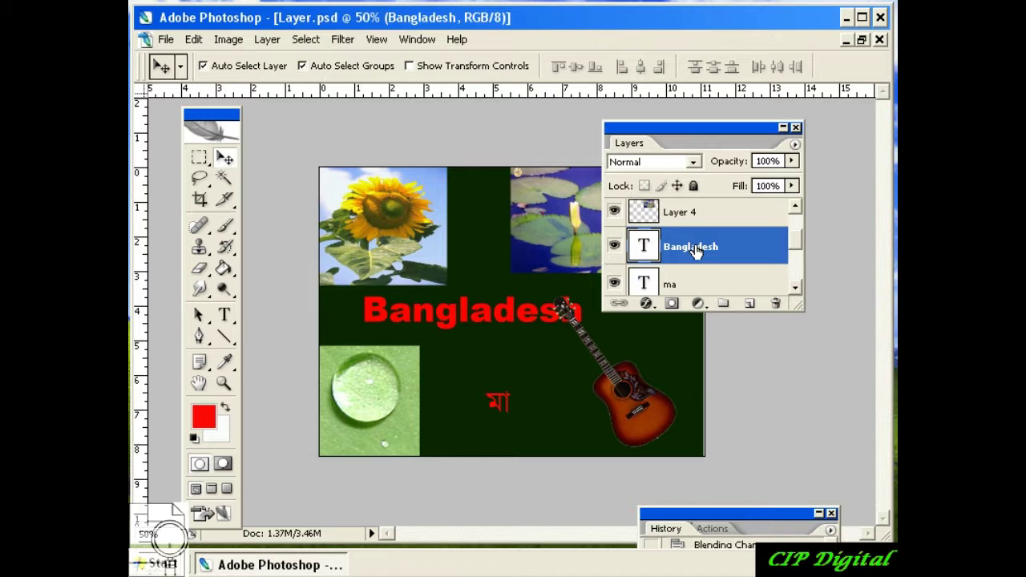
left_click(694, 249, "ctrl")
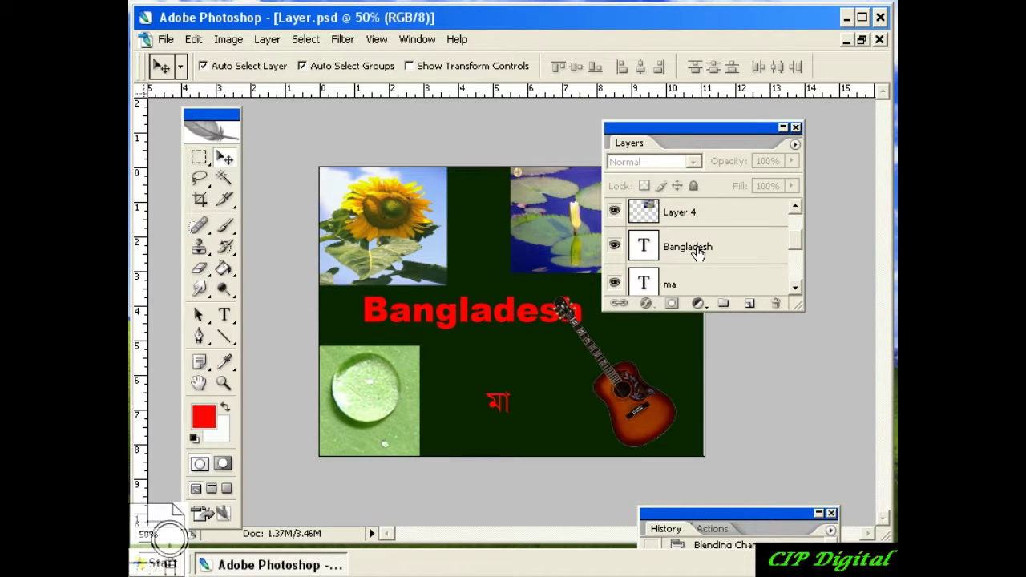
left_click(638, 249, "ctrl")
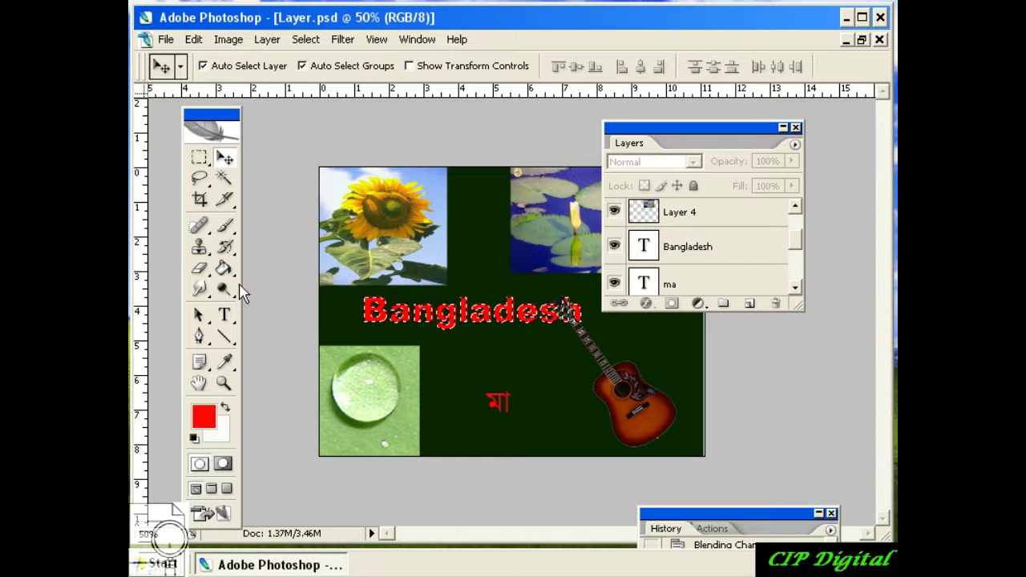
mouse_move(224, 268)
left_mouse_down()
mouse_move(280, 285)
mouse_move(284, 268)
left_mouse_up()
- Draw a rainbow gradient across the selected Bangladesh letters, then deselect with Ctrl+D
left_click(751, 304)
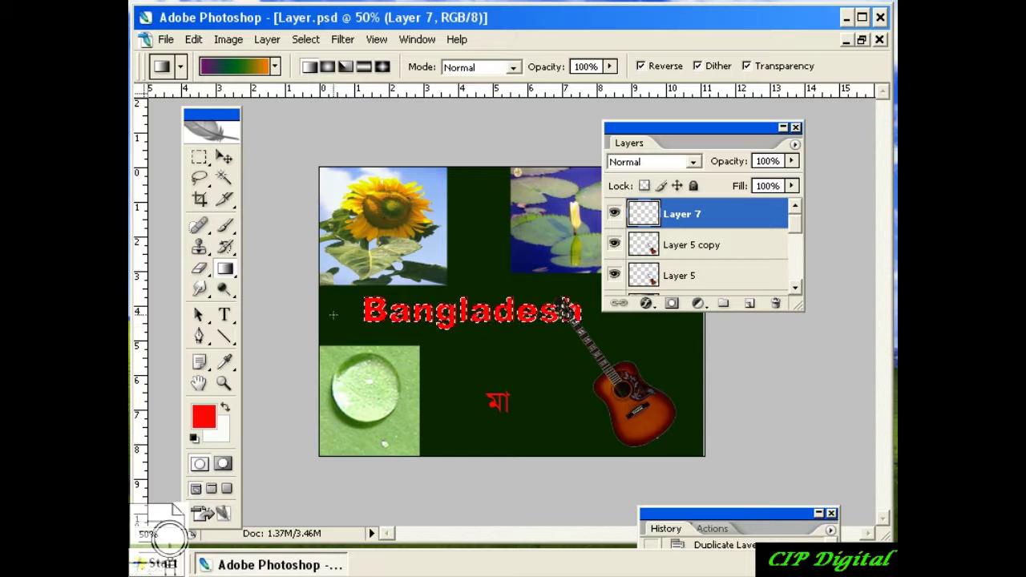
left_click_drag(364, 311, 579, 309)
key("m")
key("ctrl+d")
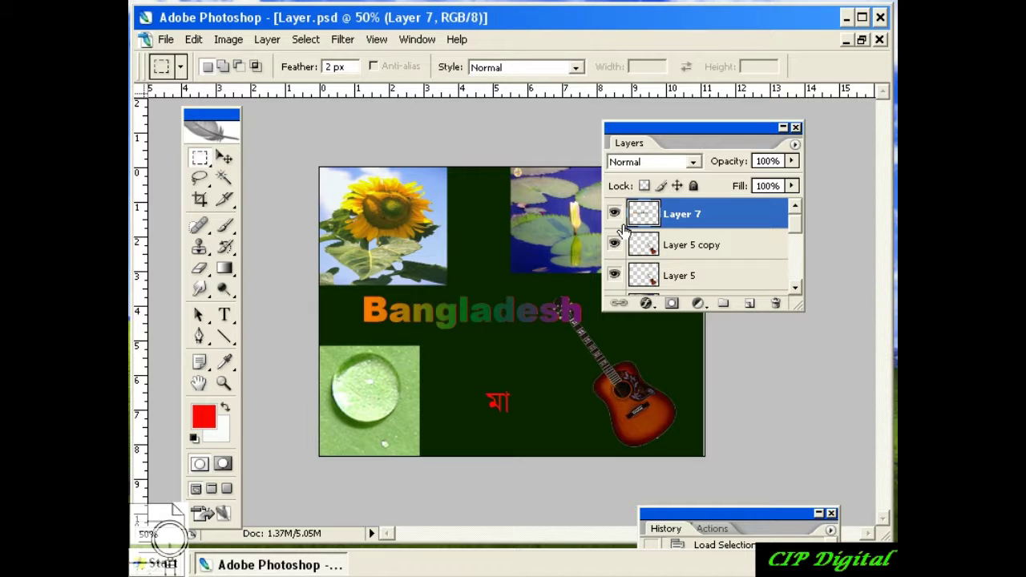
mouse_move(661, 126)
left_mouse_down()
mouse_move(753, 144)
mouse_move(659, 144)
left_mouse_up()
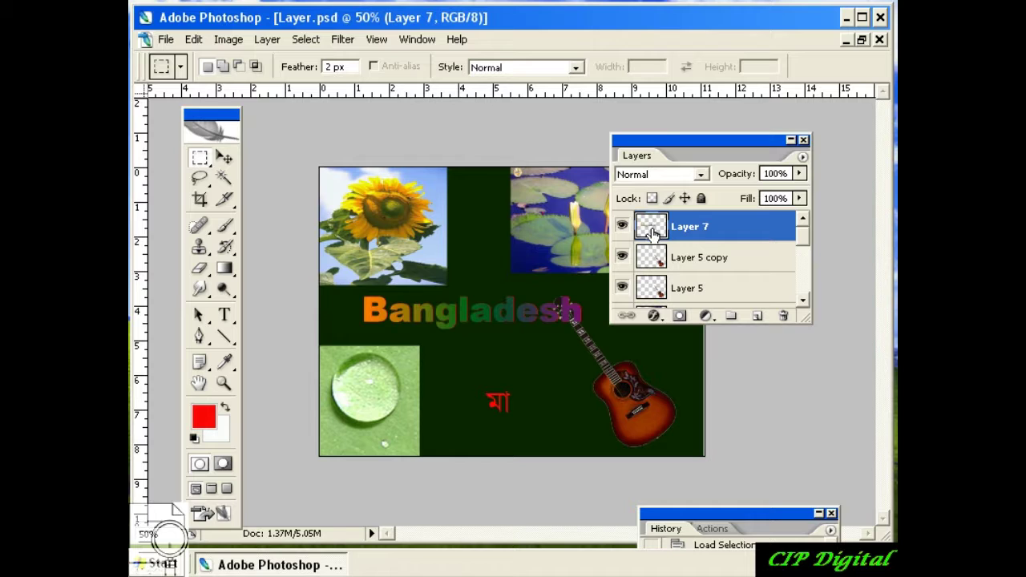
left_click(668, 142)
- Select Layer 5 copy from the canvas and delete the duplicate guitar layer
left_click_drag(666, 140, 679, 132)
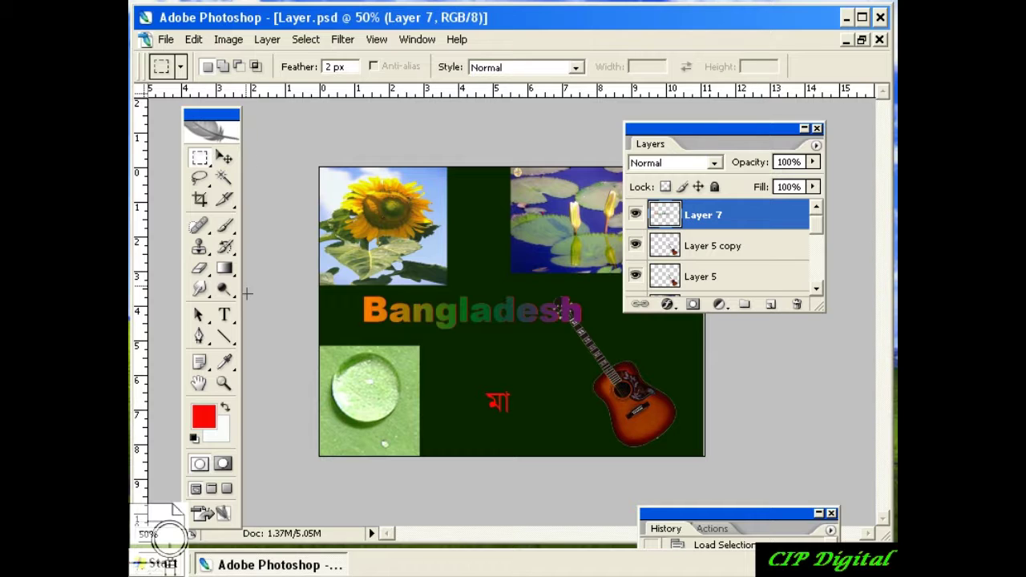
left_click(223, 159)
right_click(606, 380)
left_click(631, 390)
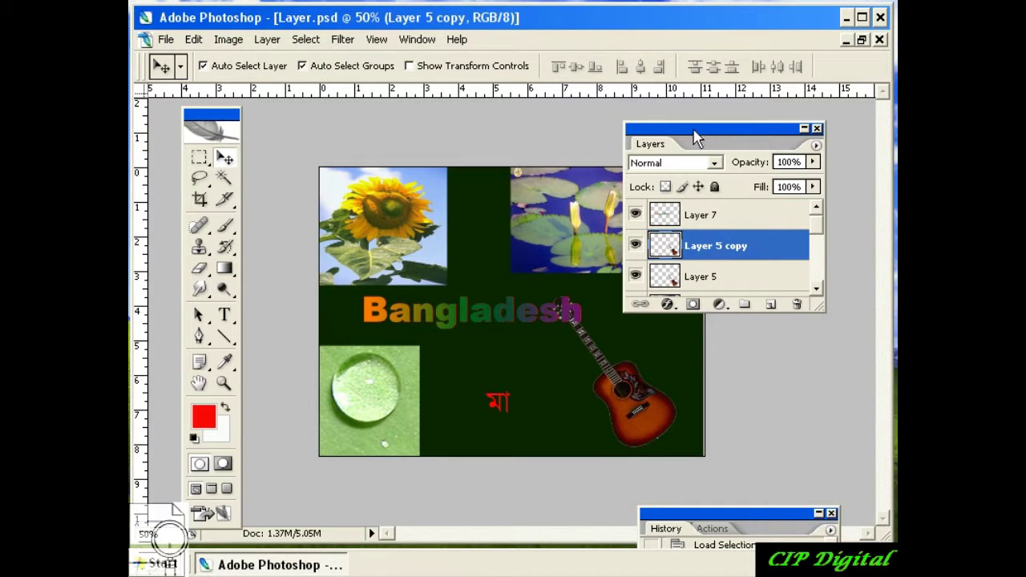
left_click_drag(693, 132, 683, 120)
left_click_drag(646, 433, 644, 421)
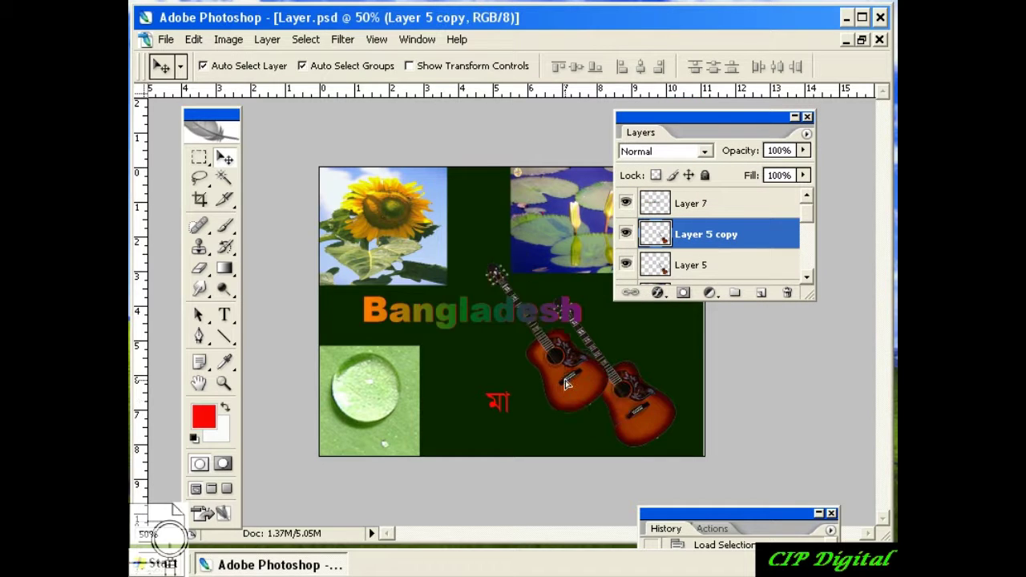
left_click_drag(768, 241, 788, 293)
- Move the remaining guitar up and left, then reselect its layer
mouse_move(650, 413)
left_mouse_down()
mouse_move(584, 377)
mouse_move(619, 374)
left_mouse_up()
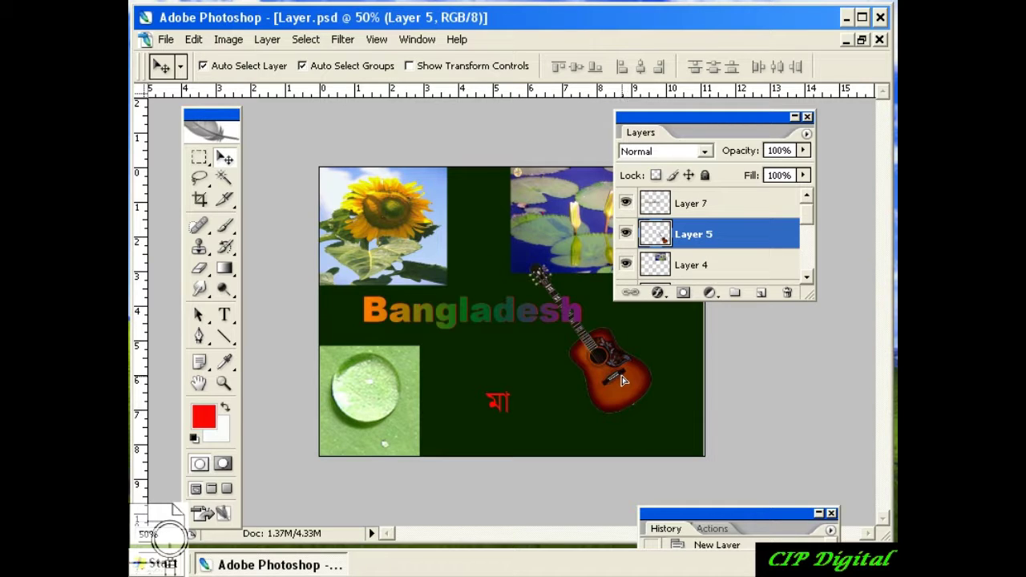
right_click(452, 309)
left_click(753, 360)
- Nudge the guitar down, load its outline as a selection and add empty Layer 8
left_click_drag(657, 374, 656, 391)
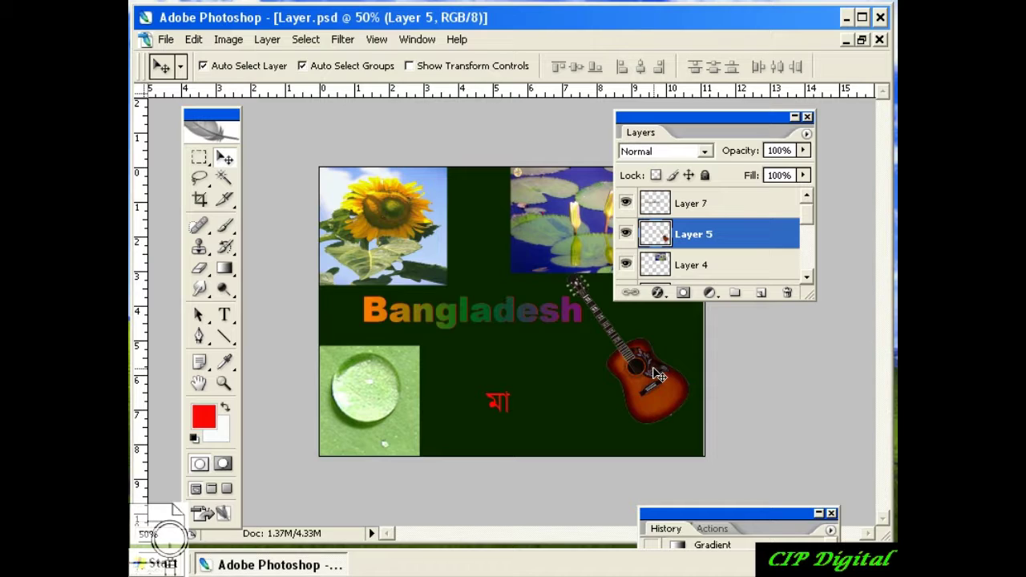
left_click(657, 235, "ctrl")
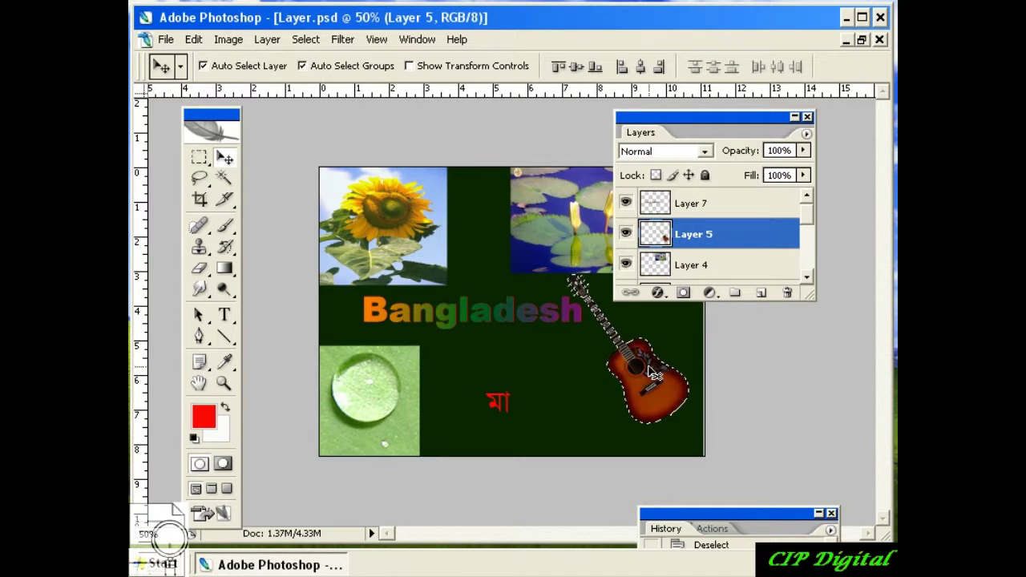
left_click(760, 293)
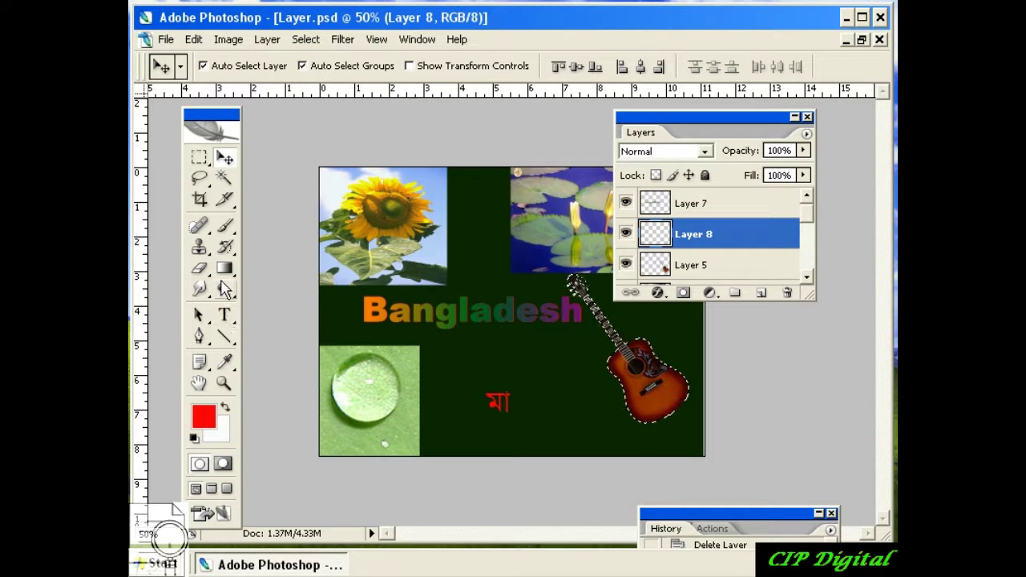
left_click_drag(226, 282, 264, 287)
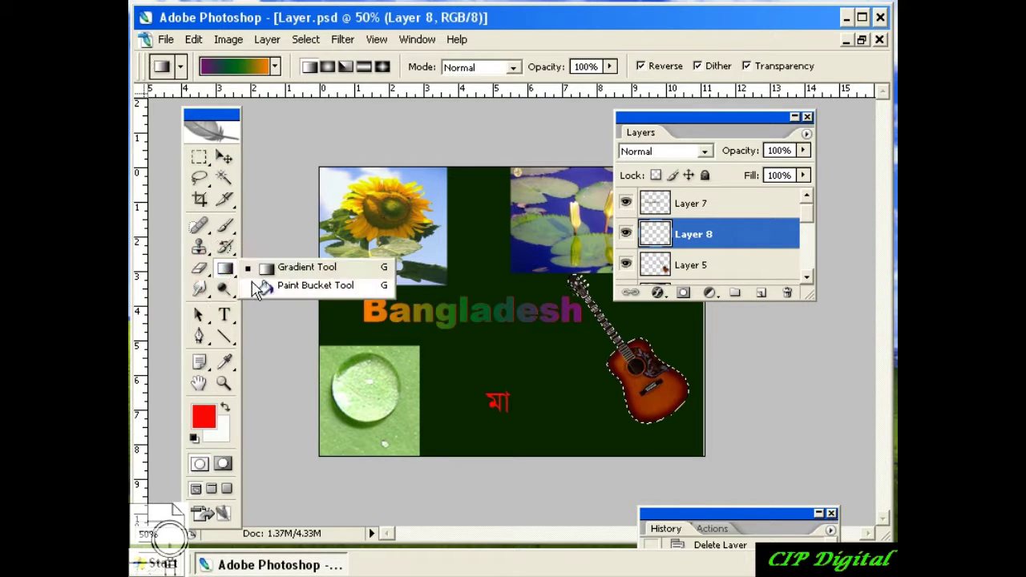
- Set the foreground colour to near-white fdfbfb and fill the guitar selection on Layer 8
left_click(207, 417)
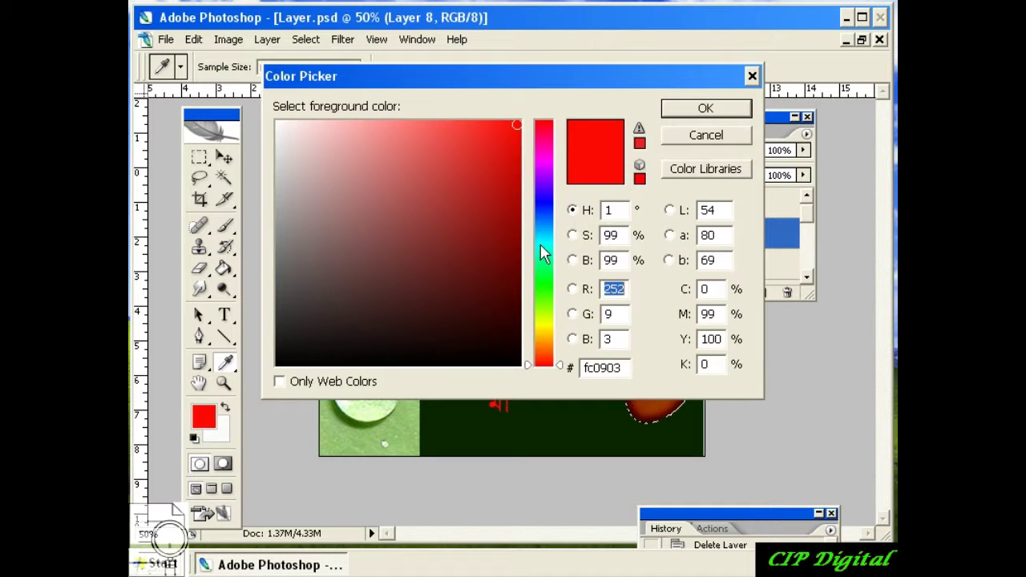
left_click(278, 123)
left_click(707, 112)
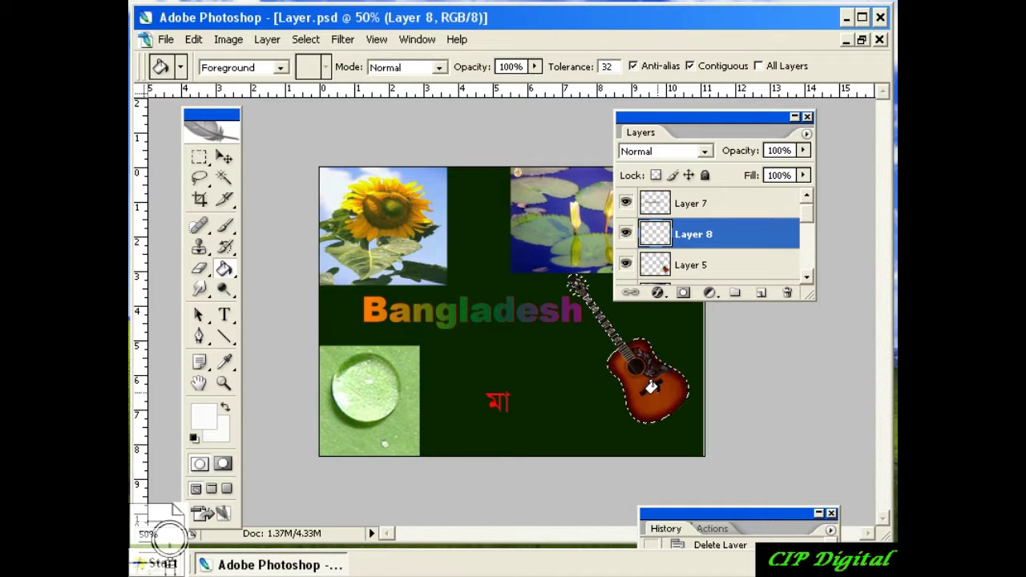
left_click(655, 383)
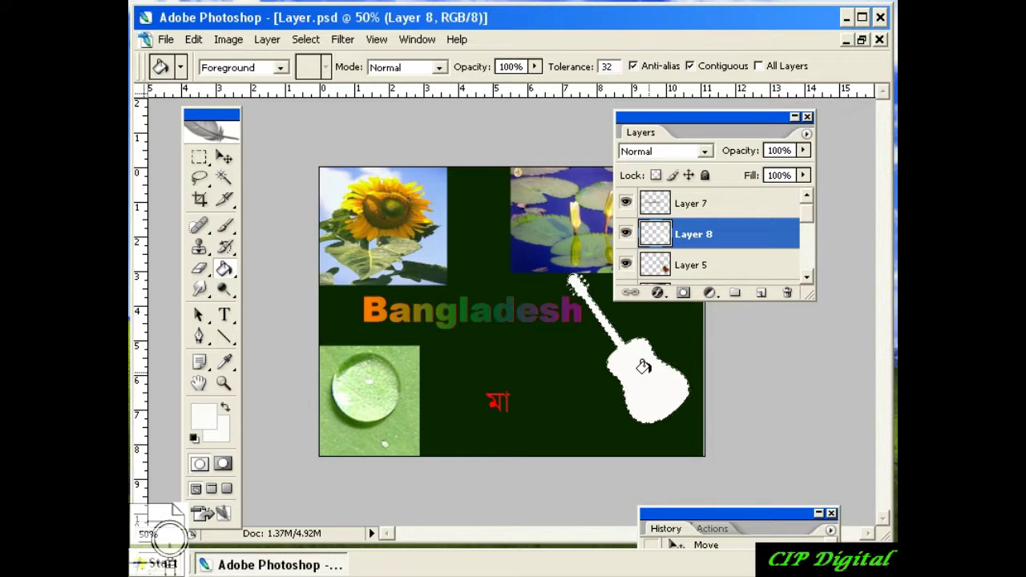
left_click(199, 157)
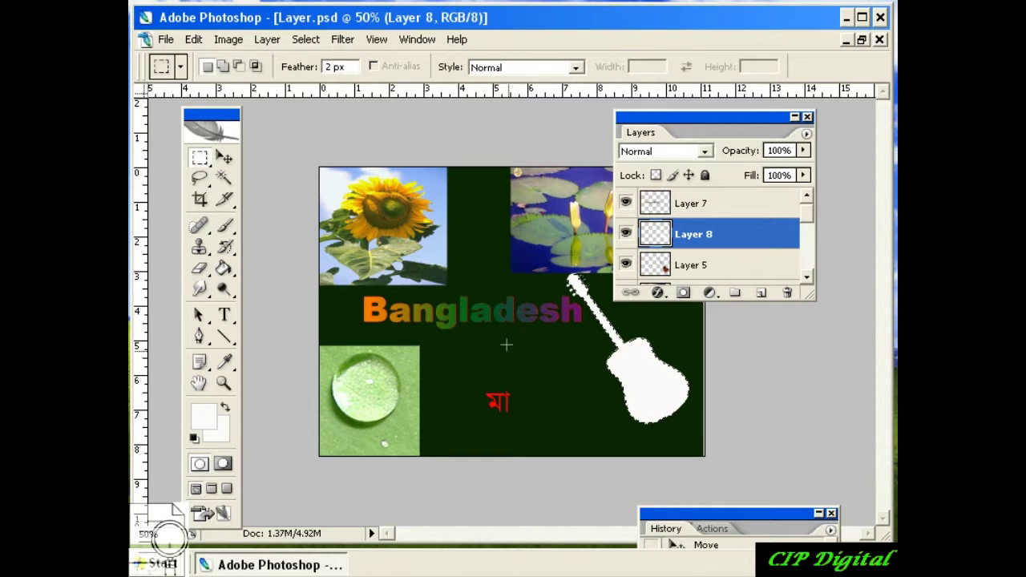
- Drag the white silhouette aside, delete Layer 8, and rearrange the Layers panel
left_click(224, 157)
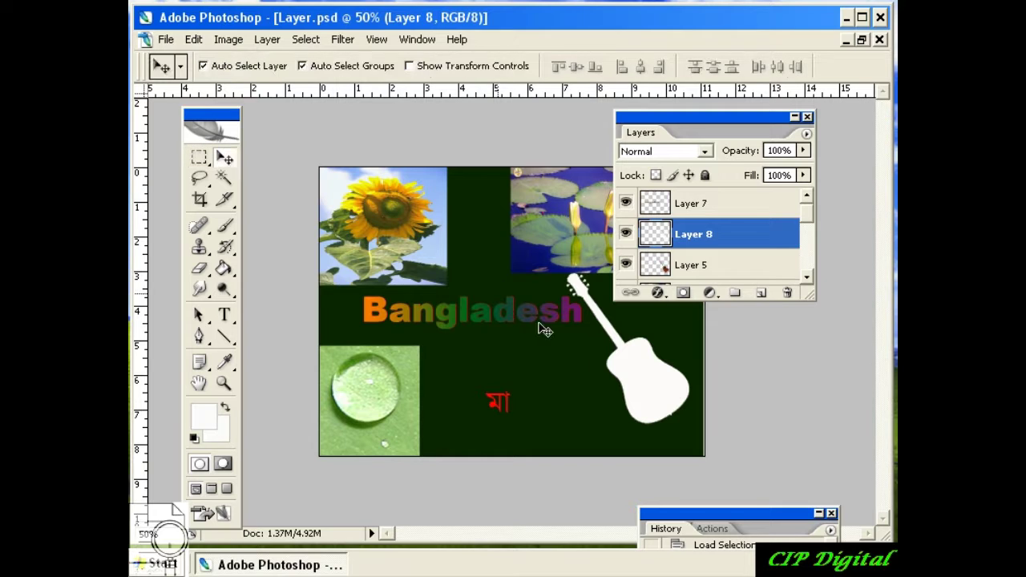
mouse_move(646, 380)
left_mouse_down()
mouse_move(571, 375)
mouse_move(579, 401)
mouse_move(545, 396)
mouse_move(557, 384)
left_mouse_up()
left_click_drag(733, 234, 785, 293)
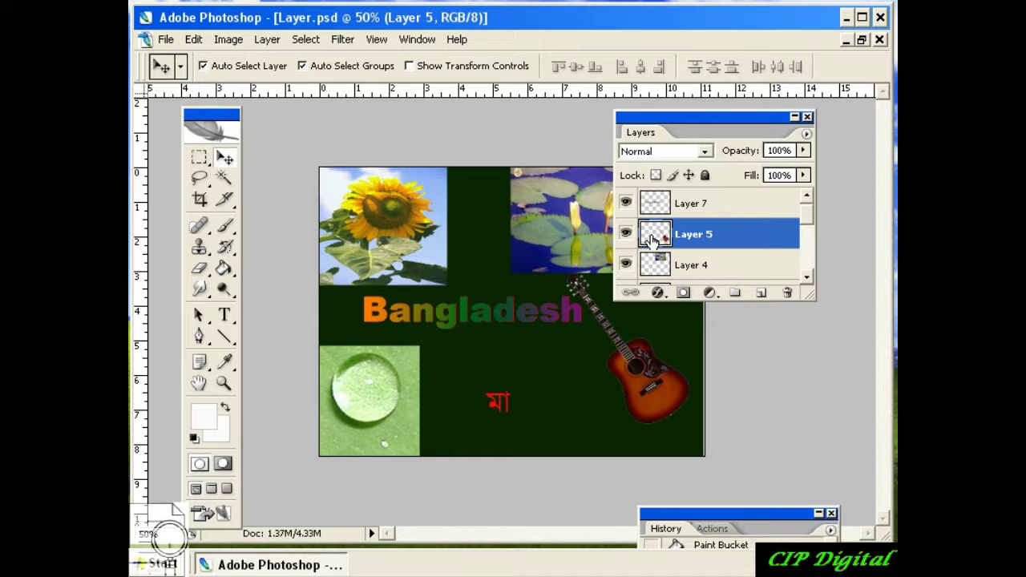
left_click_drag(762, 118, 890, 157)
mouse_move(819, 157)
left_mouse_down()
mouse_move(723, 123)
mouse_move(779, 132)
left_mouse_up()
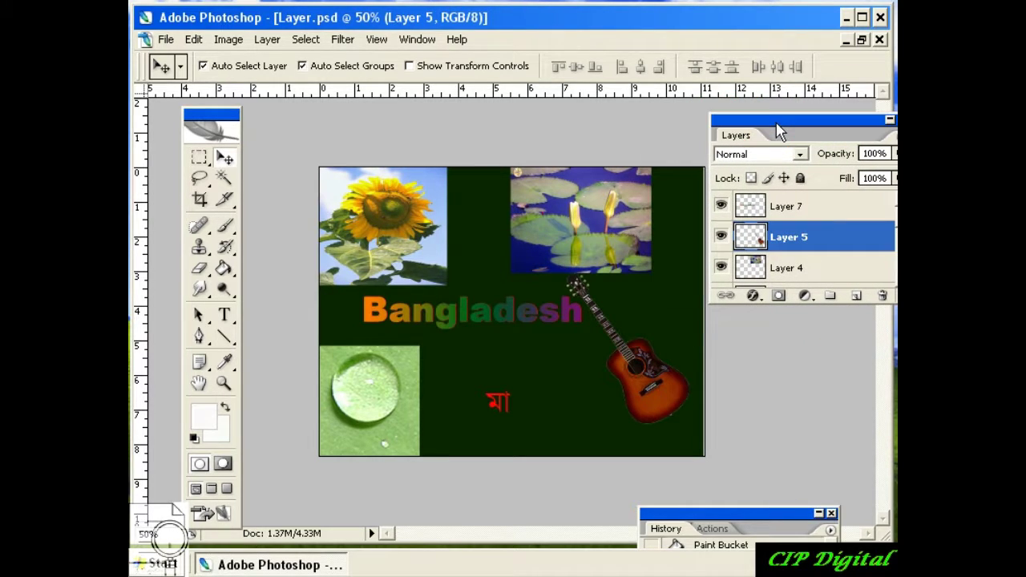
left_click_drag(777, 126, 719, 129)
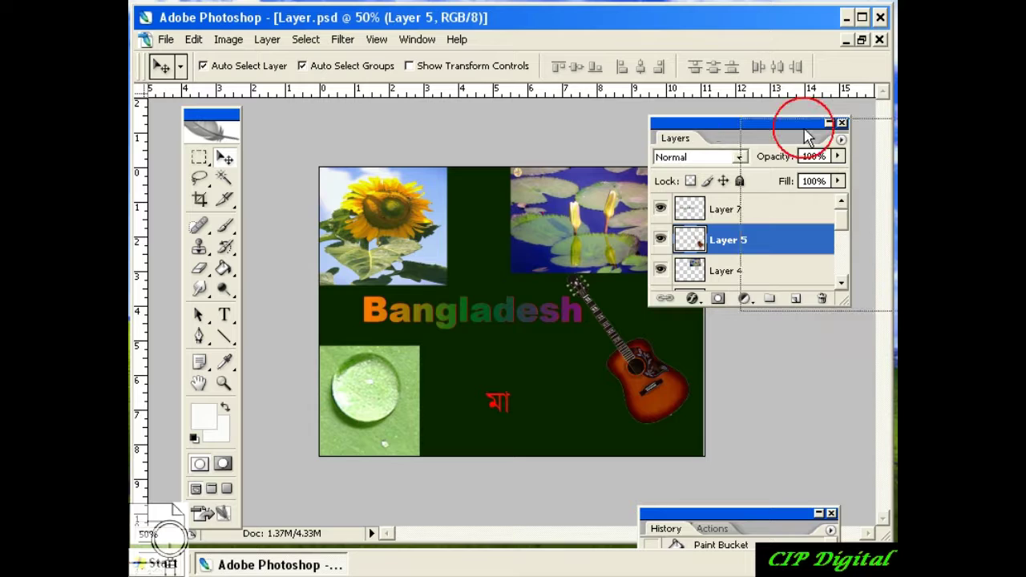
left_click_drag(802, 122, 697, 140)
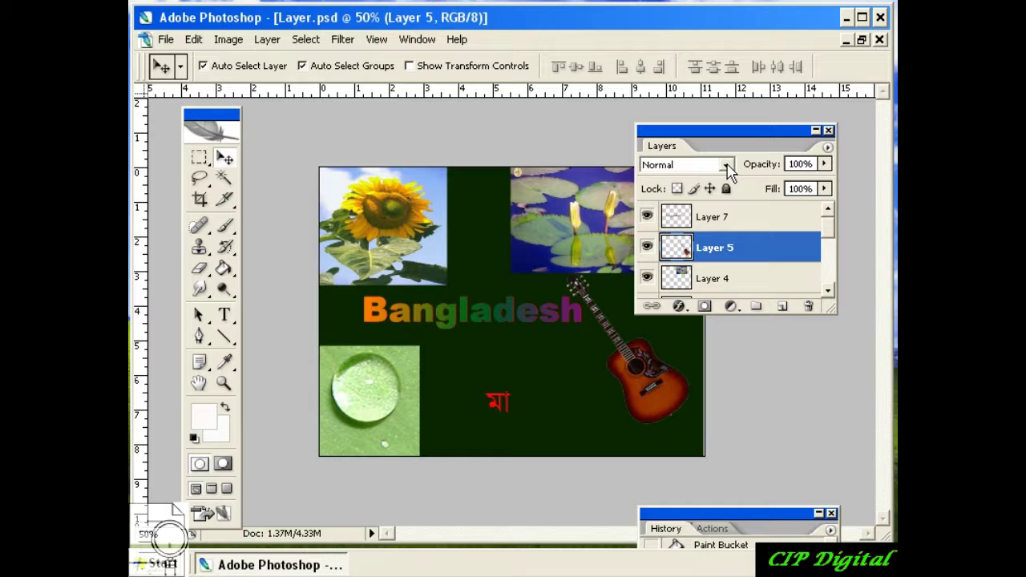
- Select the guitar's Layer 5 and set its blend mode to Saturation
left_click(726, 279)
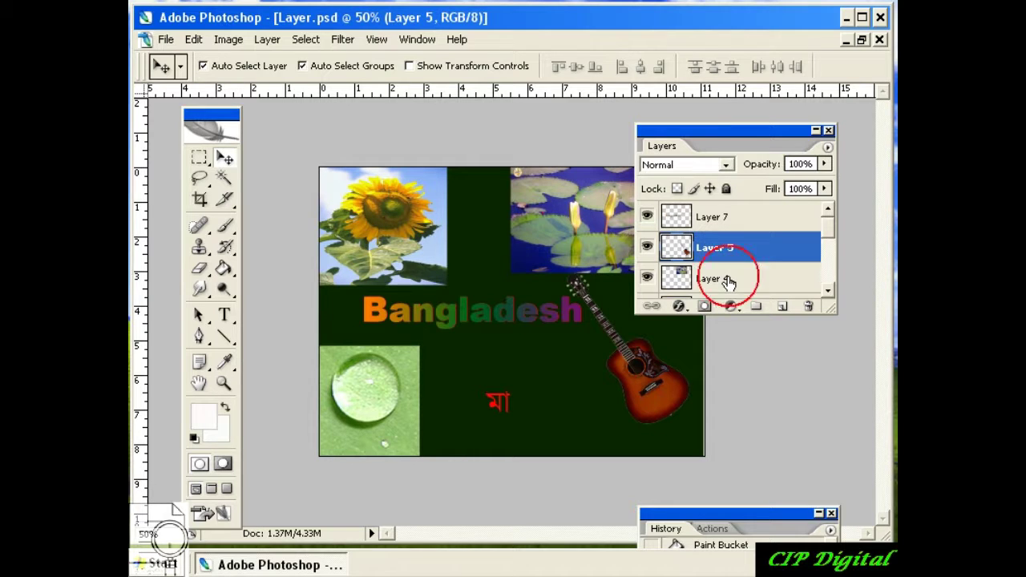
left_click(829, 291)
left_click(832, 234)
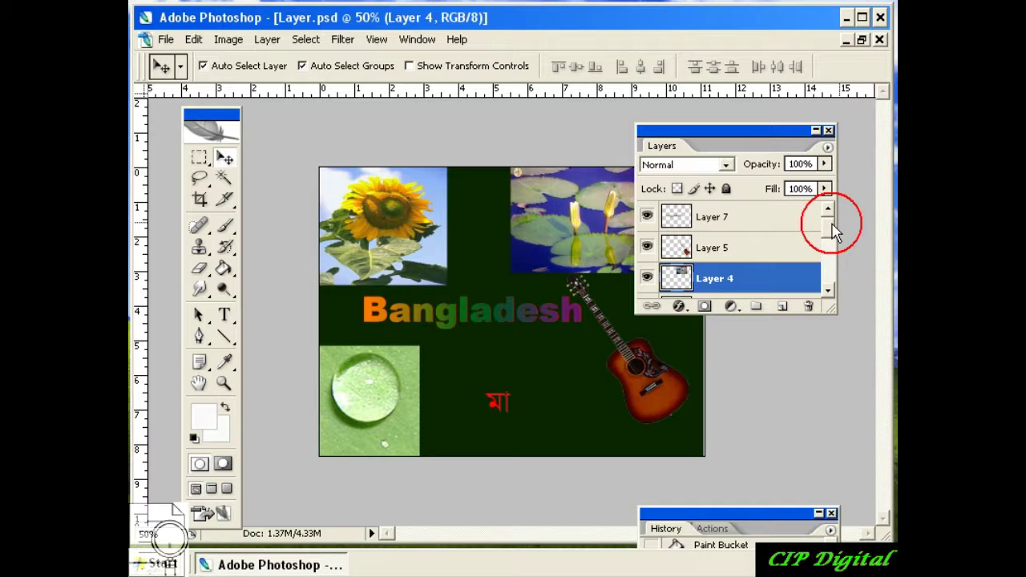
left_click(831, 212)
left_click(731, 253)
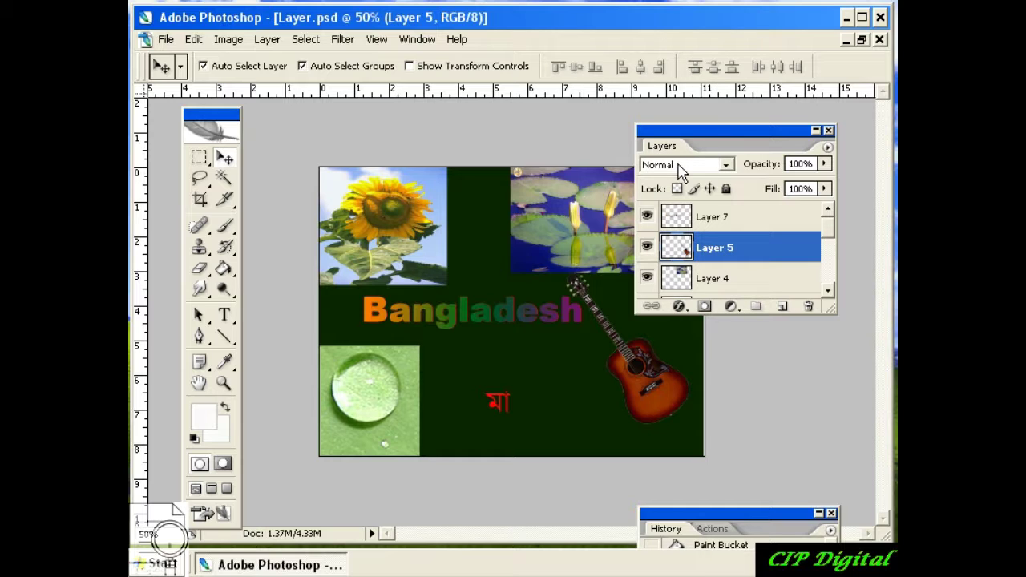
left_click(727, 166)
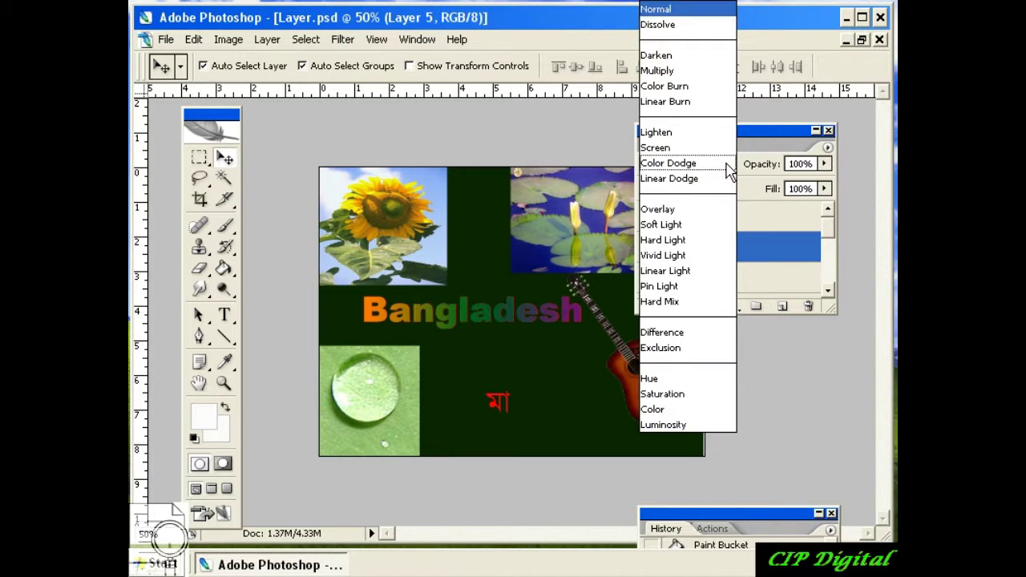
left_click(676, 394)
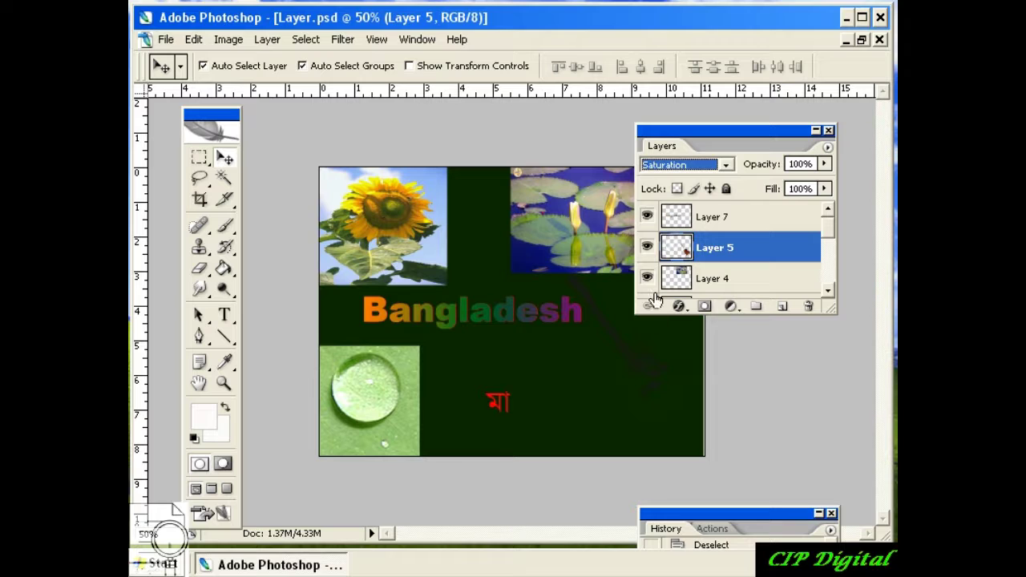
- Try the Lighten and then Darken blend modes on the guitar layer
left_click(725, 165)
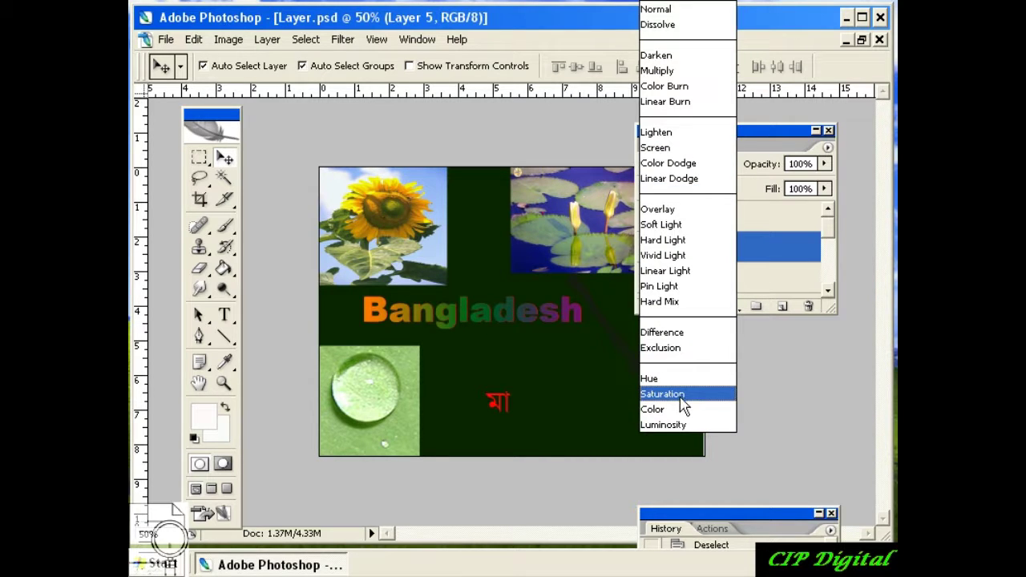
left_click(683, 392)
left_click(724, 165)
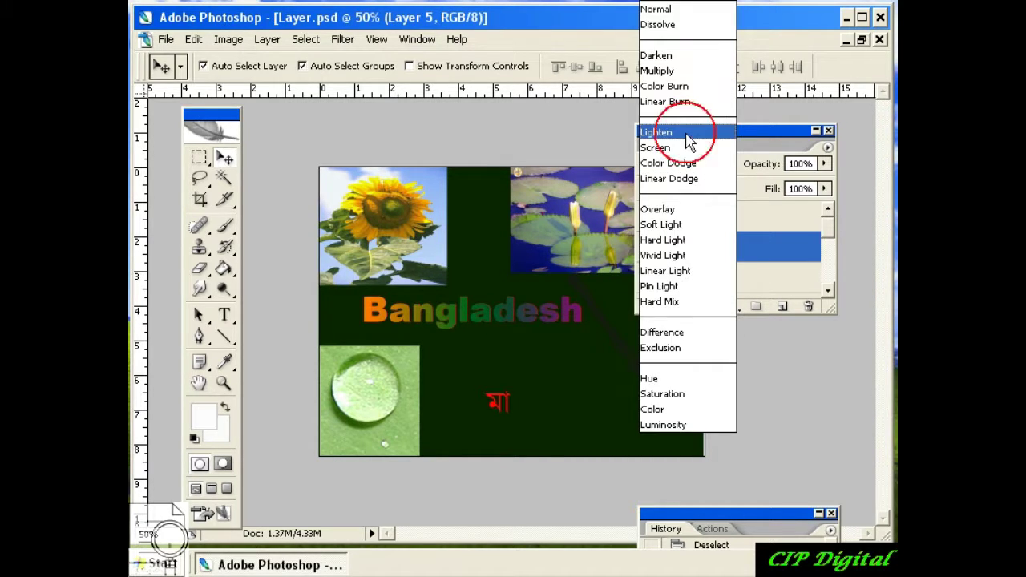
left_click(670, 131)
left_click(725, 165)
left_click(683, 135)
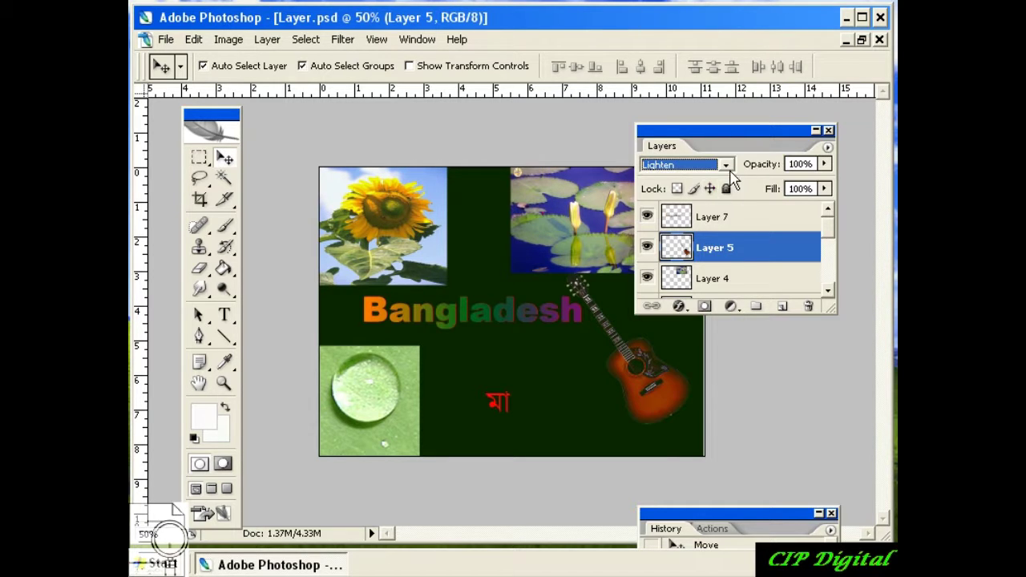
left_click(725, 166)
left_click(680, 55)
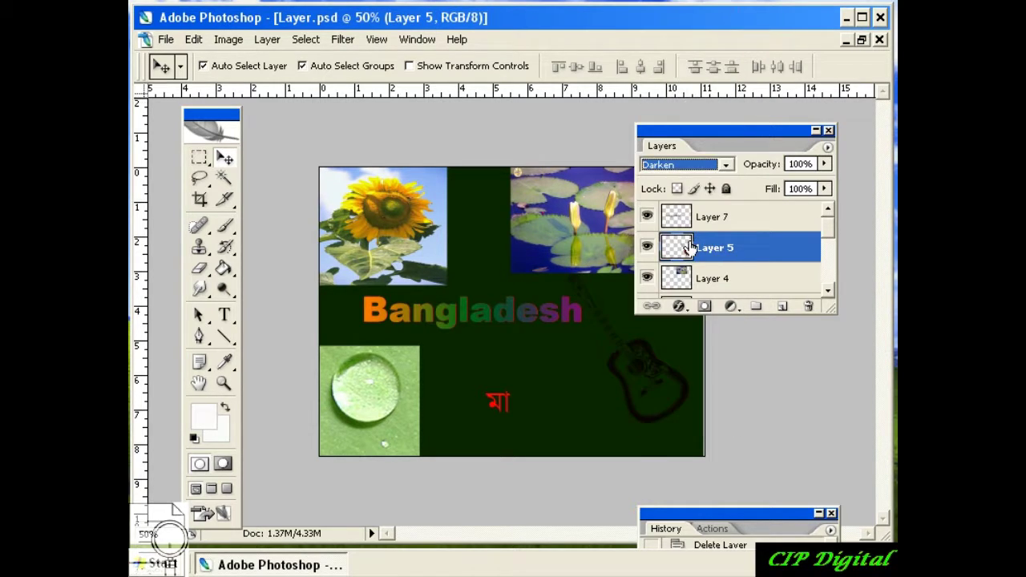
- Nudge the guitar slightly left and return its blend mode to Normal
left_click_drag(709, 135, 821, 149)
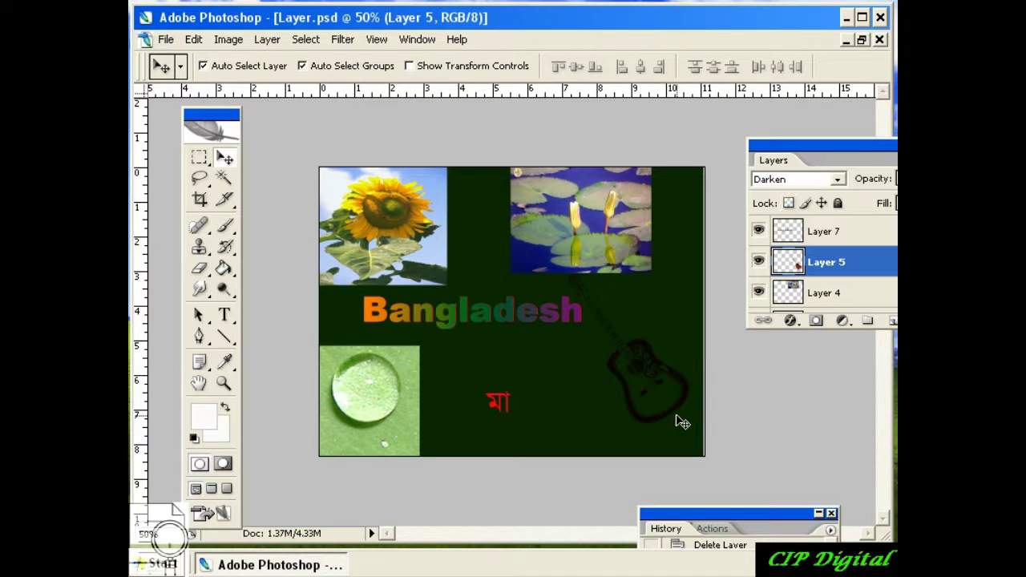
left_click_drag(666, 406, 637, 399)
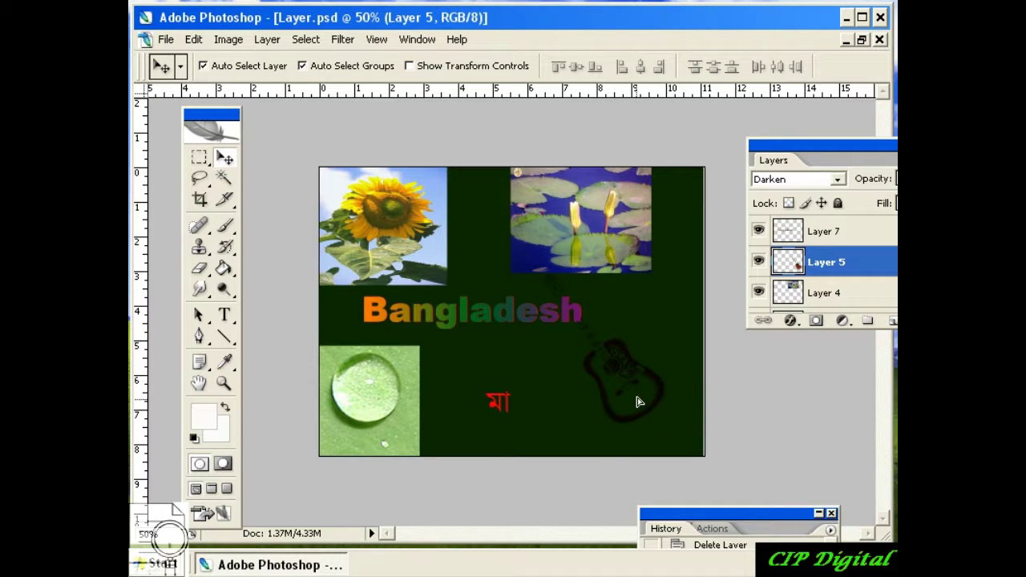
left_click_drag(793, 151, 640, 117)
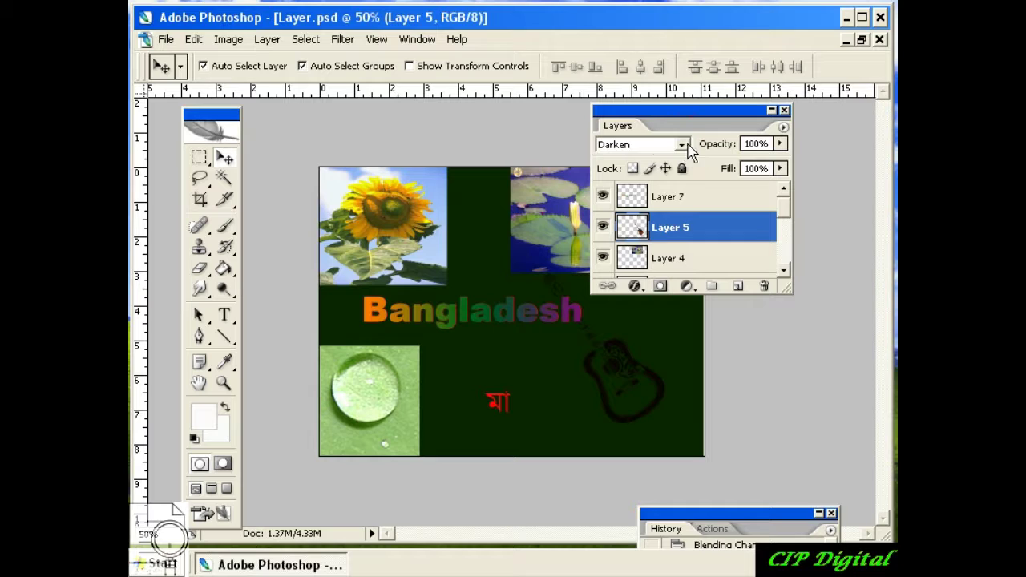
left_click(686, 144)
left_click(633, 11)
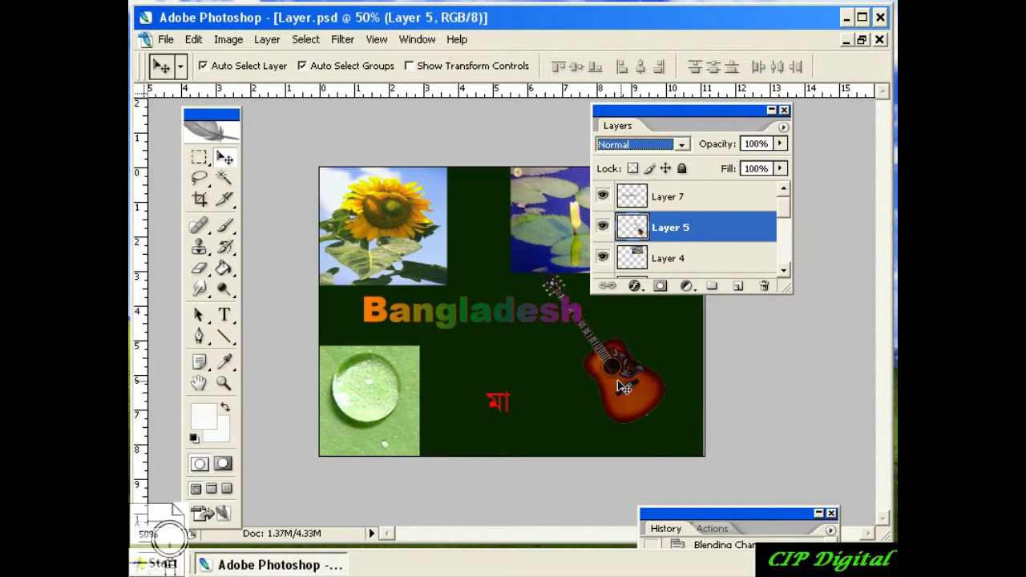
left_click(683, 144)
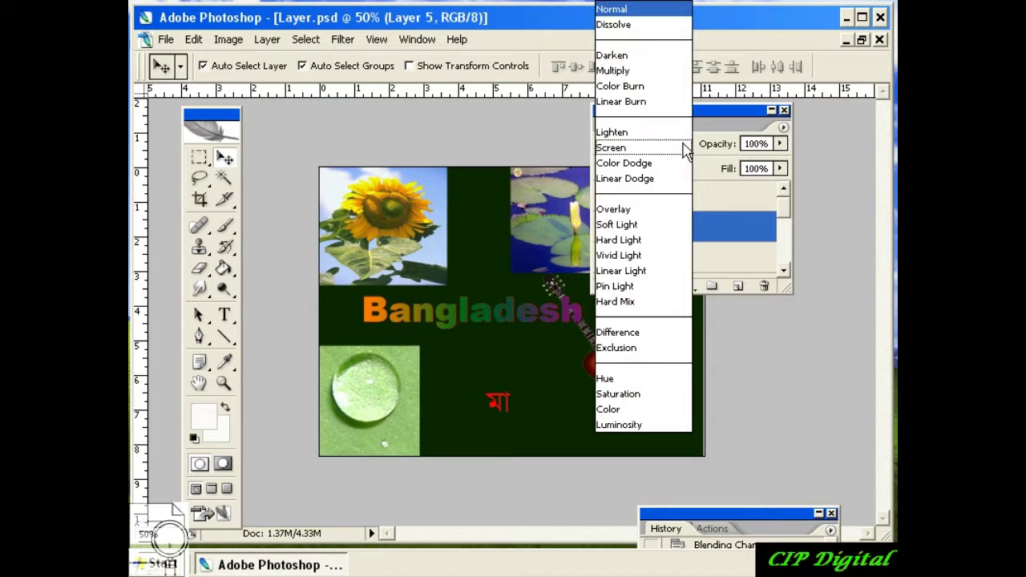
left_click(634, 9)
left_click_drag(652, 106, 779, 137)
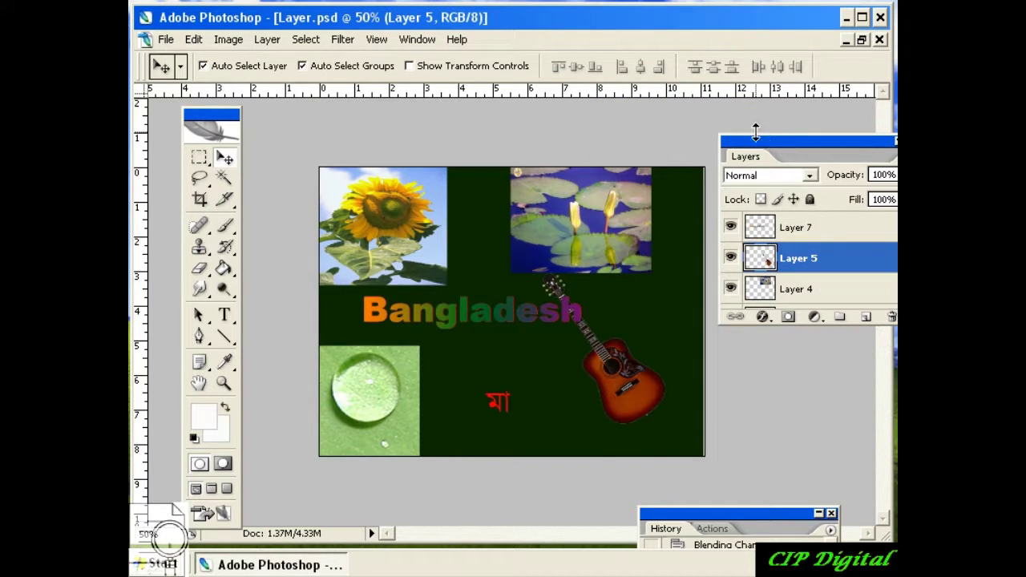